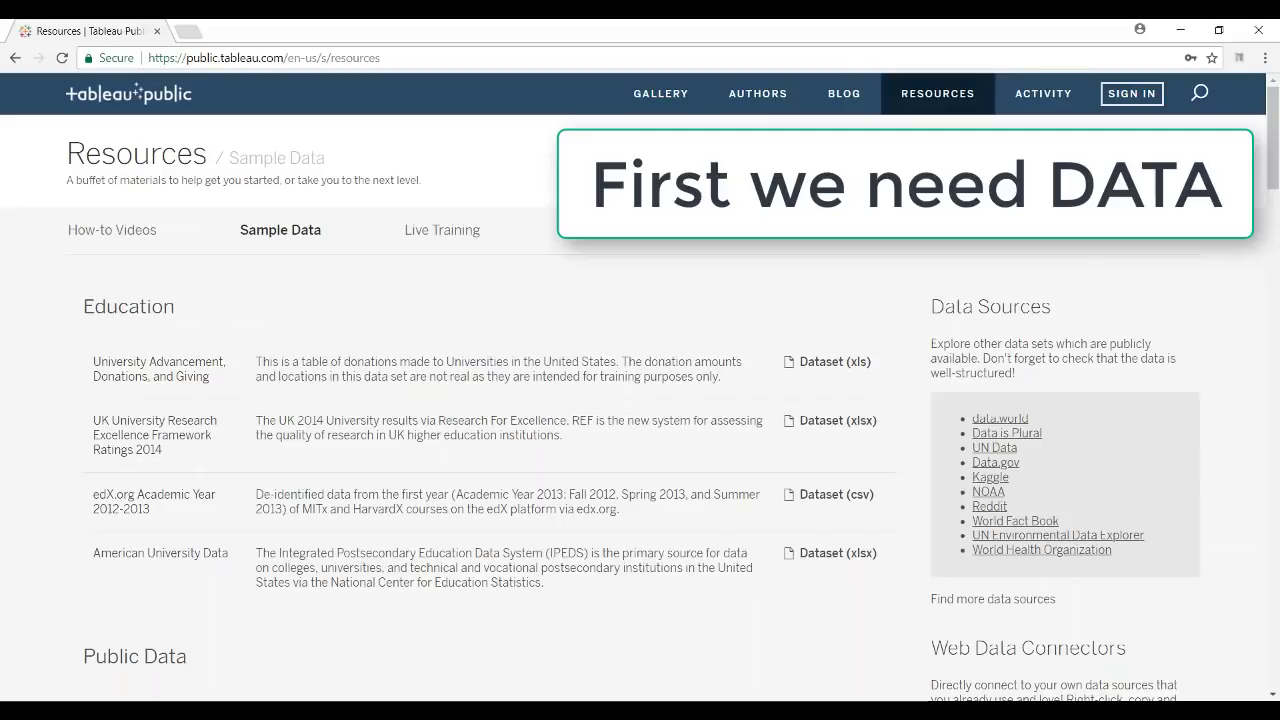
Download the Global Burden of disease CSV dataset from the Health section of the sample data page.
{"action": "left_click_drag", "start_coordinate": [1273, 127], "coordinate": [1277, 478]}
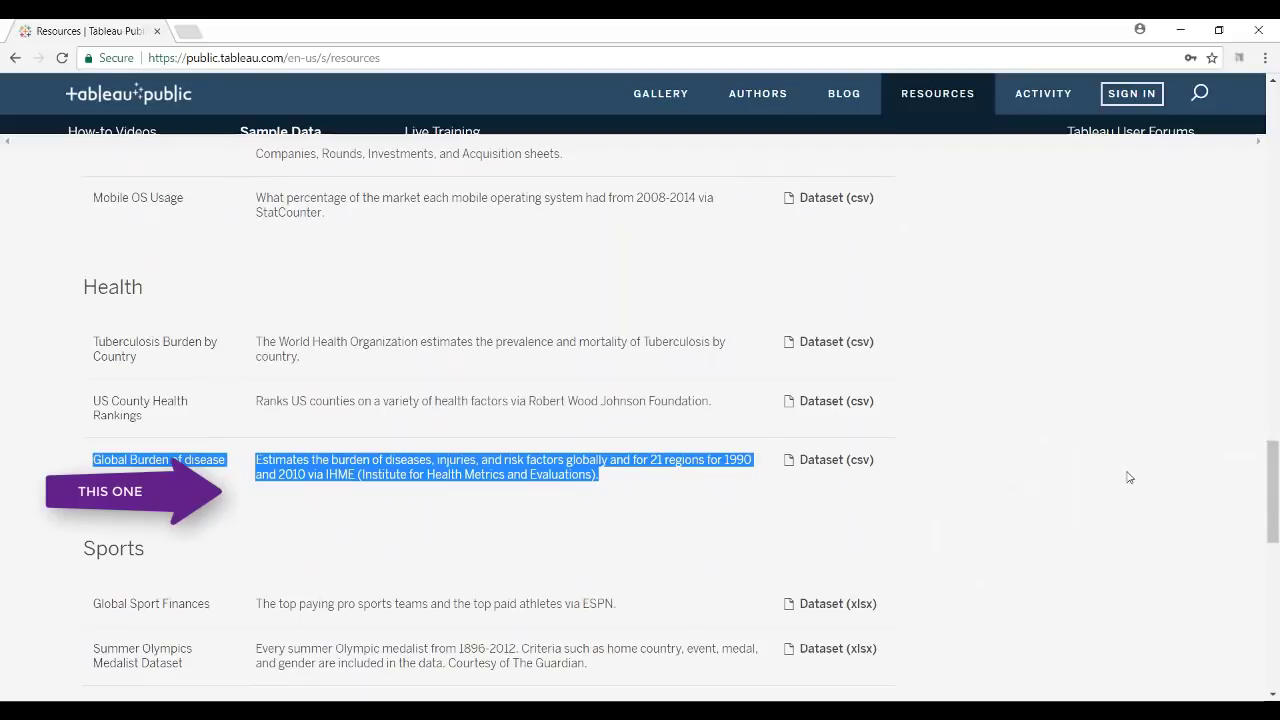
{"action": "left_click", "coordinate": [568, 518]}
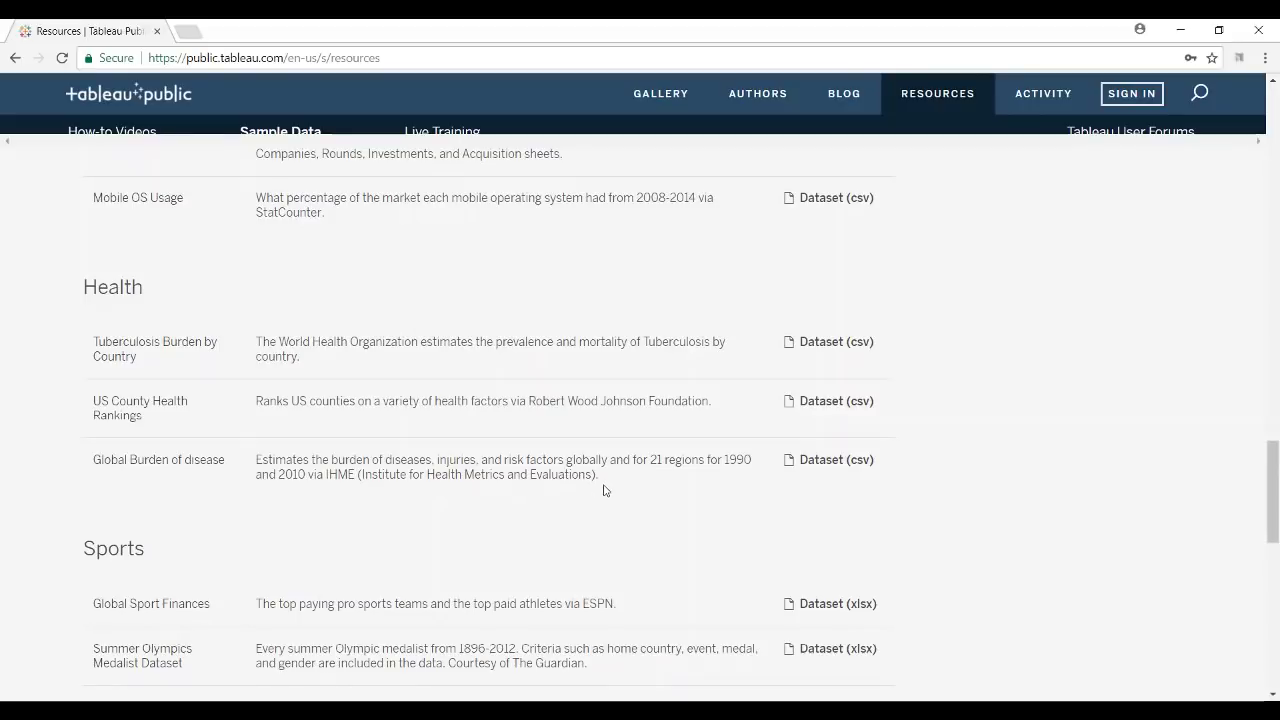
{"action": "left_click", "coordinate": [822, 462]}
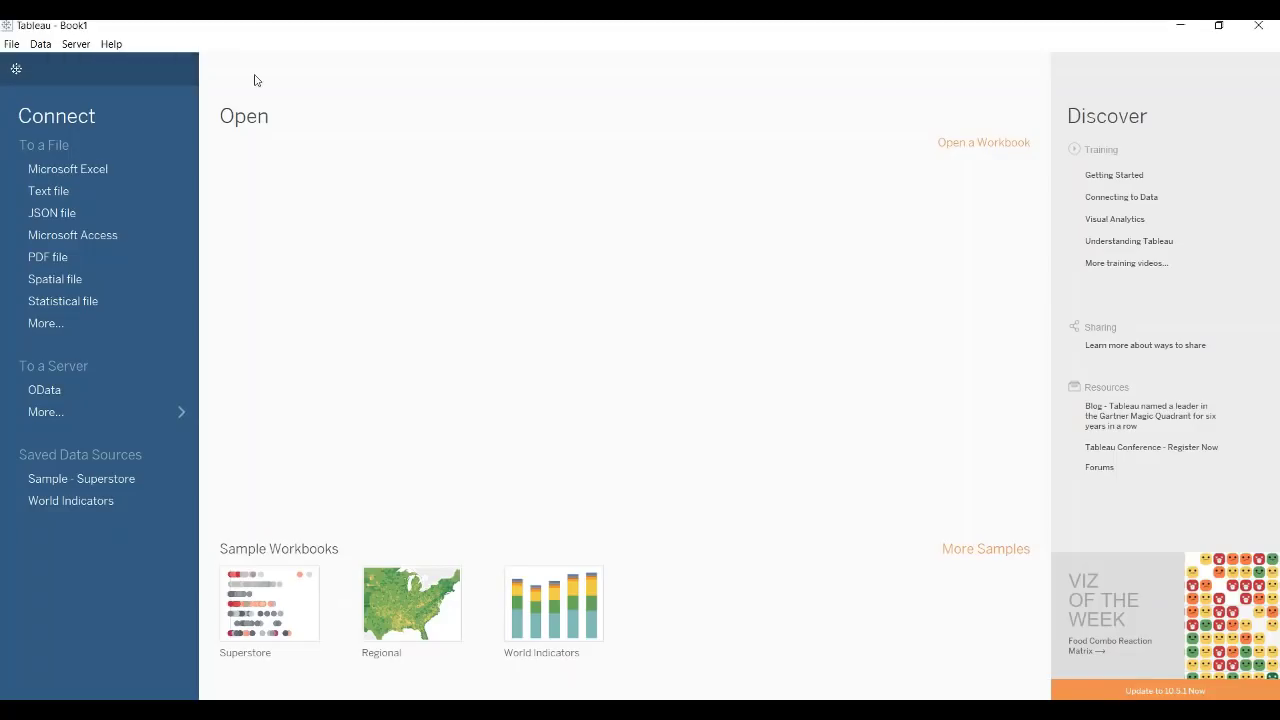
Switch to Tableau, connect to the text file IHME_GBD_2010_MORTALITY_AGE_SPECIFIC_BY_COUNTRY_1970_2010 from Downloads, and go to Sheet 1.
{"action": "left_click", "coordinate": [40, 187]}
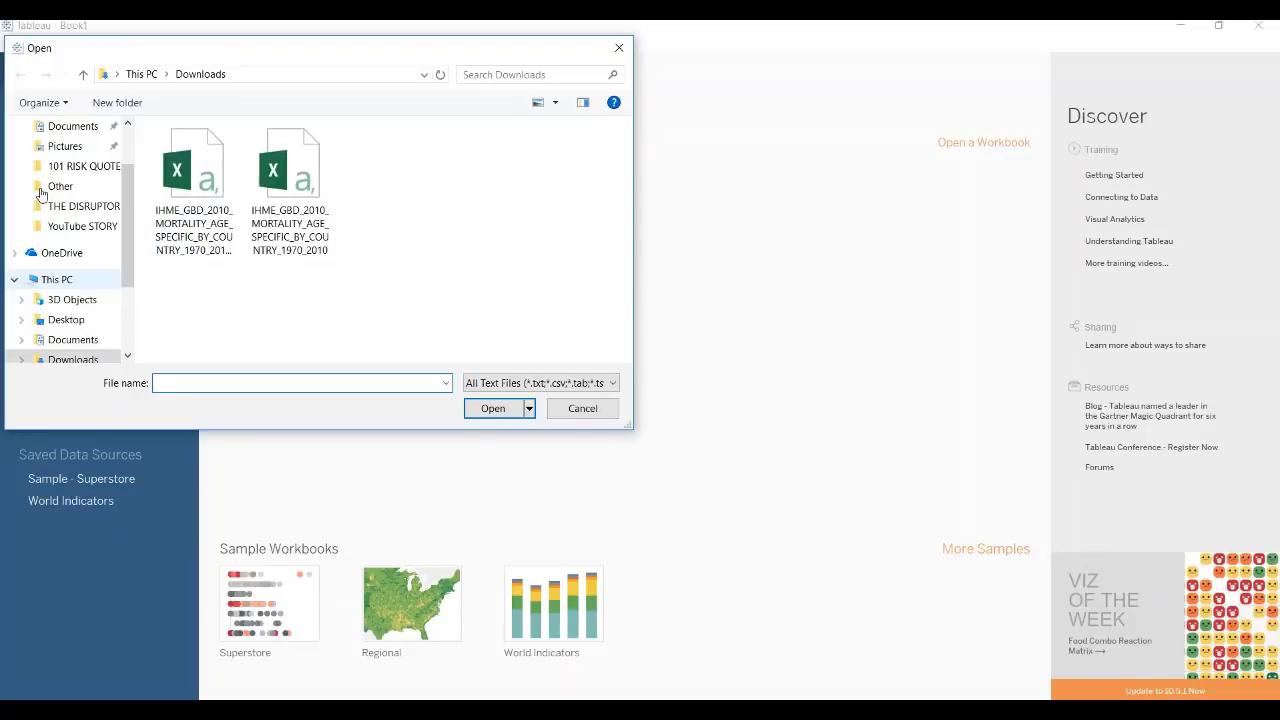
{"action": "left_click", "coordinate": [295, 180]}
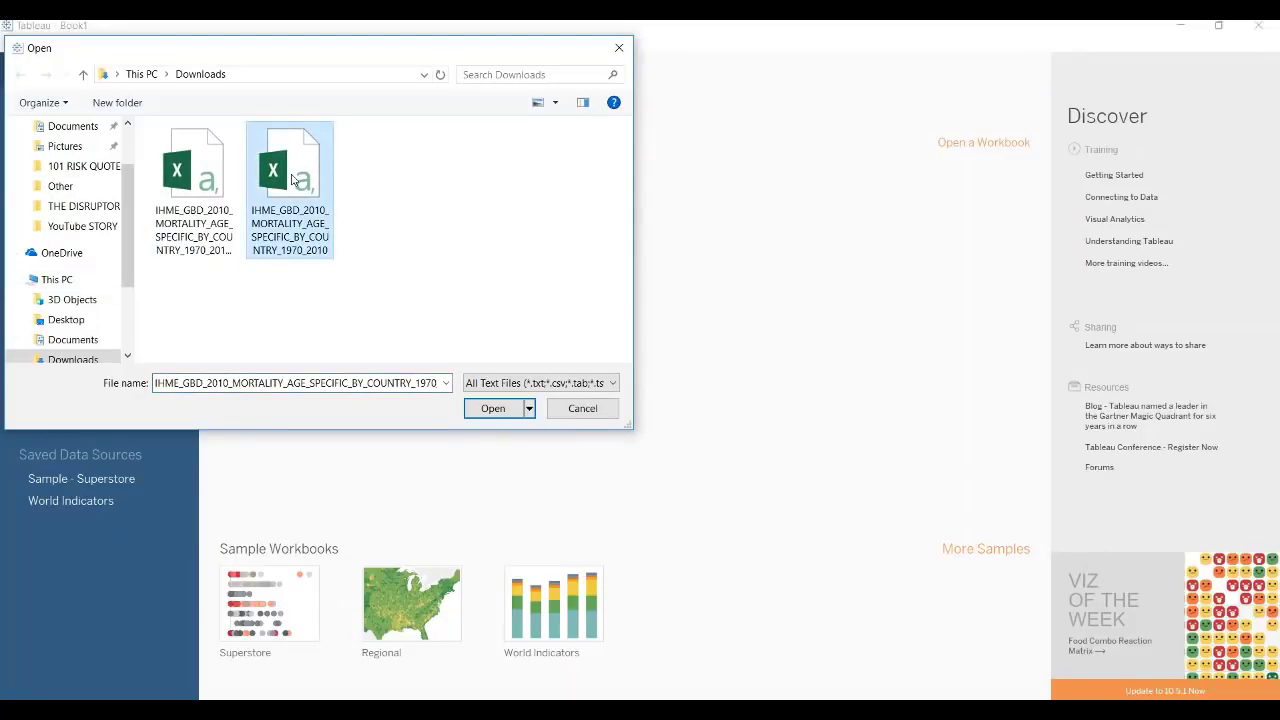
{"action": "left_click", "coordinate": [509, 411]}
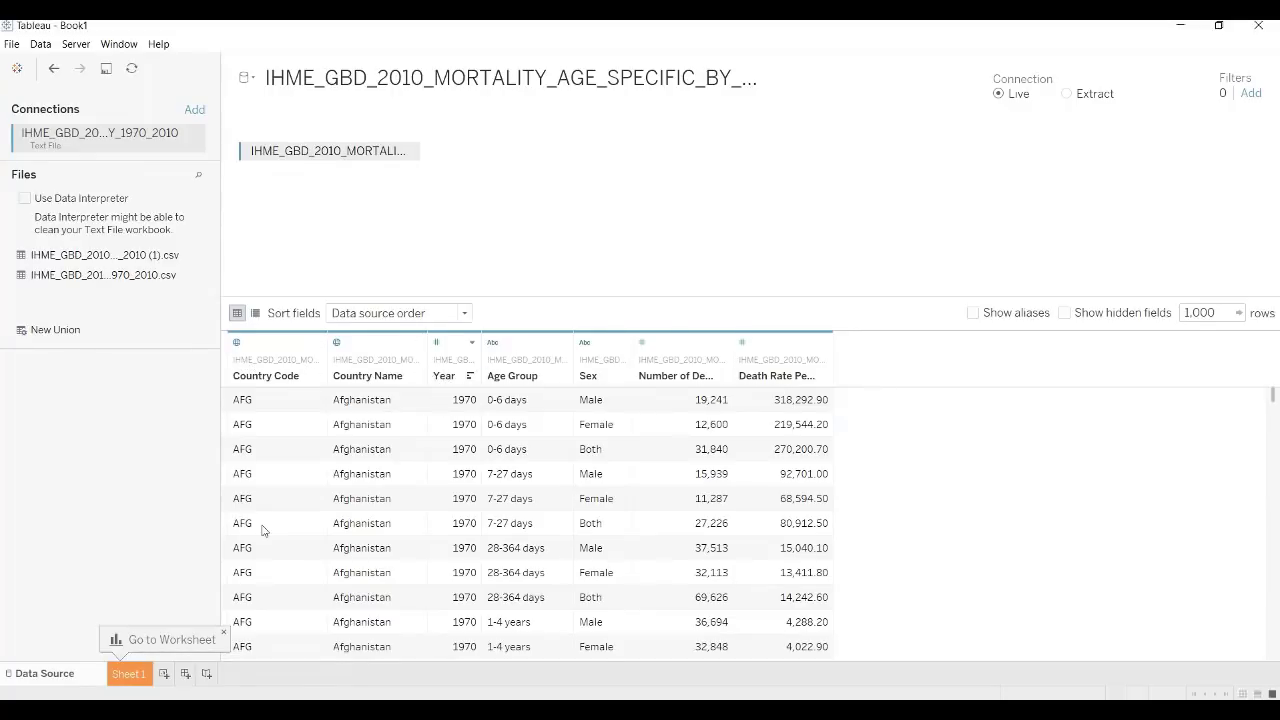
{"action": "left_click", "coordinate": [130, 674]}
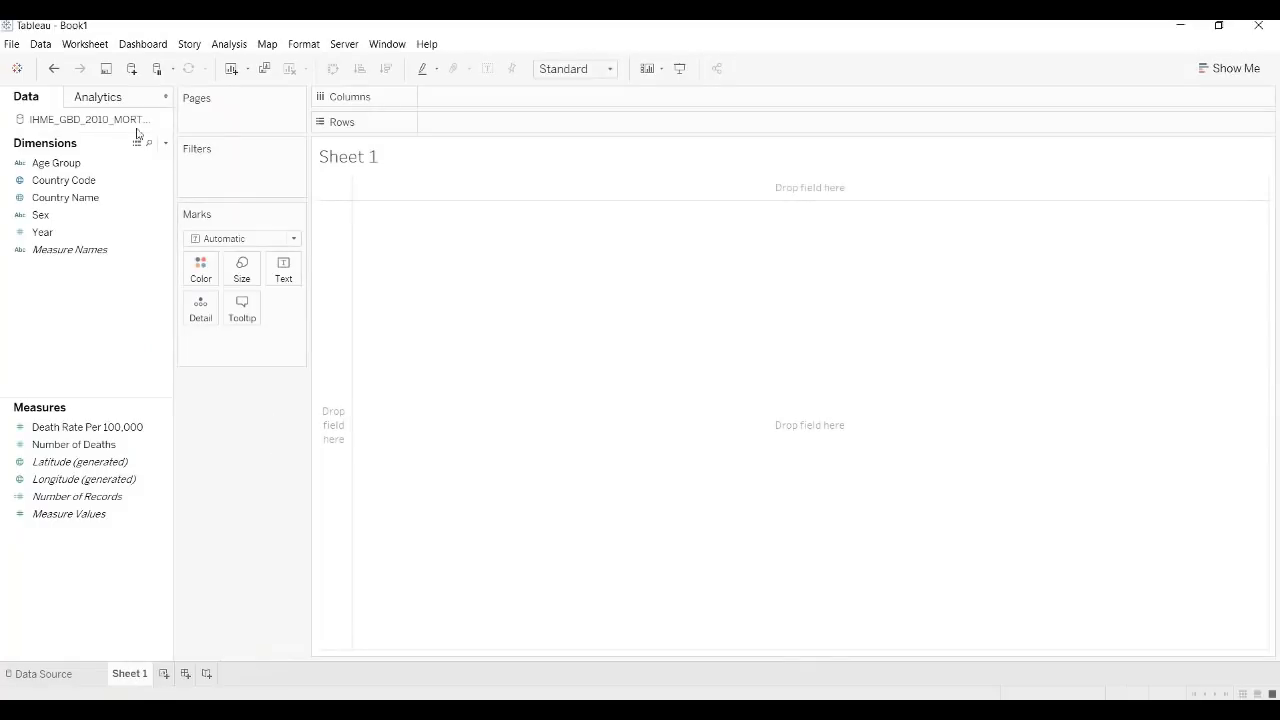
Change the data type of the Year dimension to Date.
{"action": "left_click", "coordinate": [75, 163]}
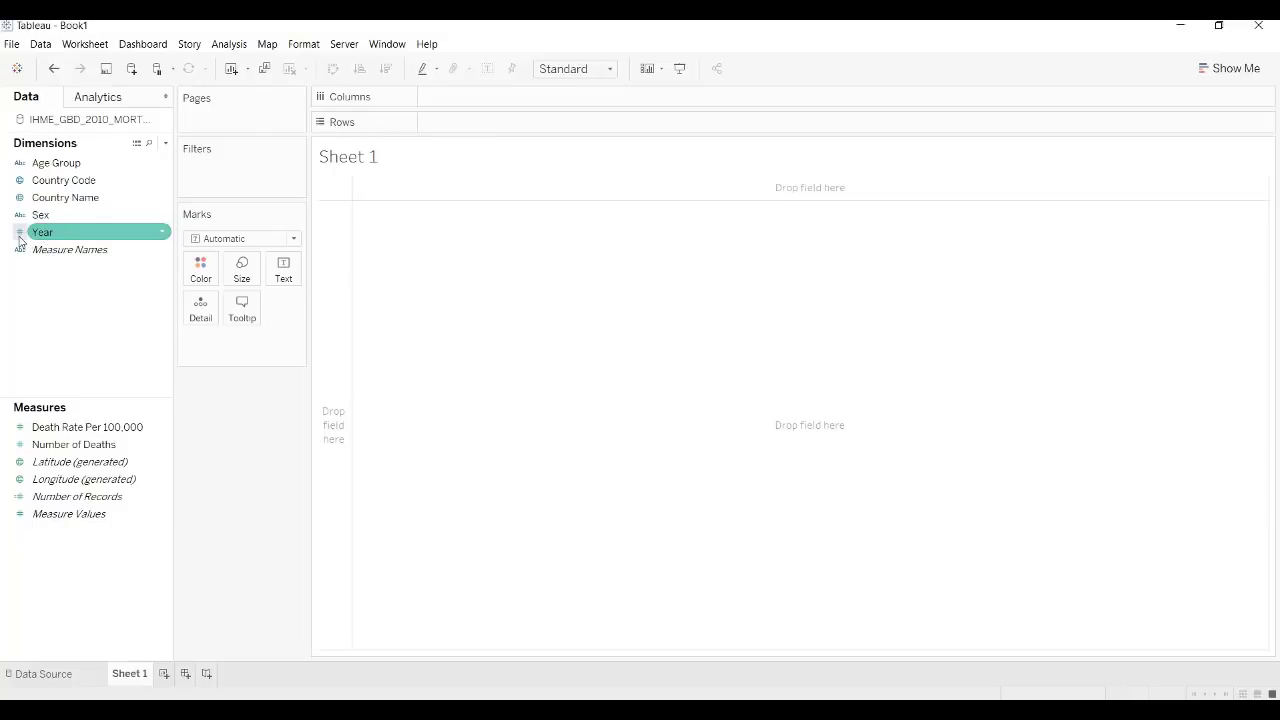
{"action": "left_click", "coordinate": [165, 235]}
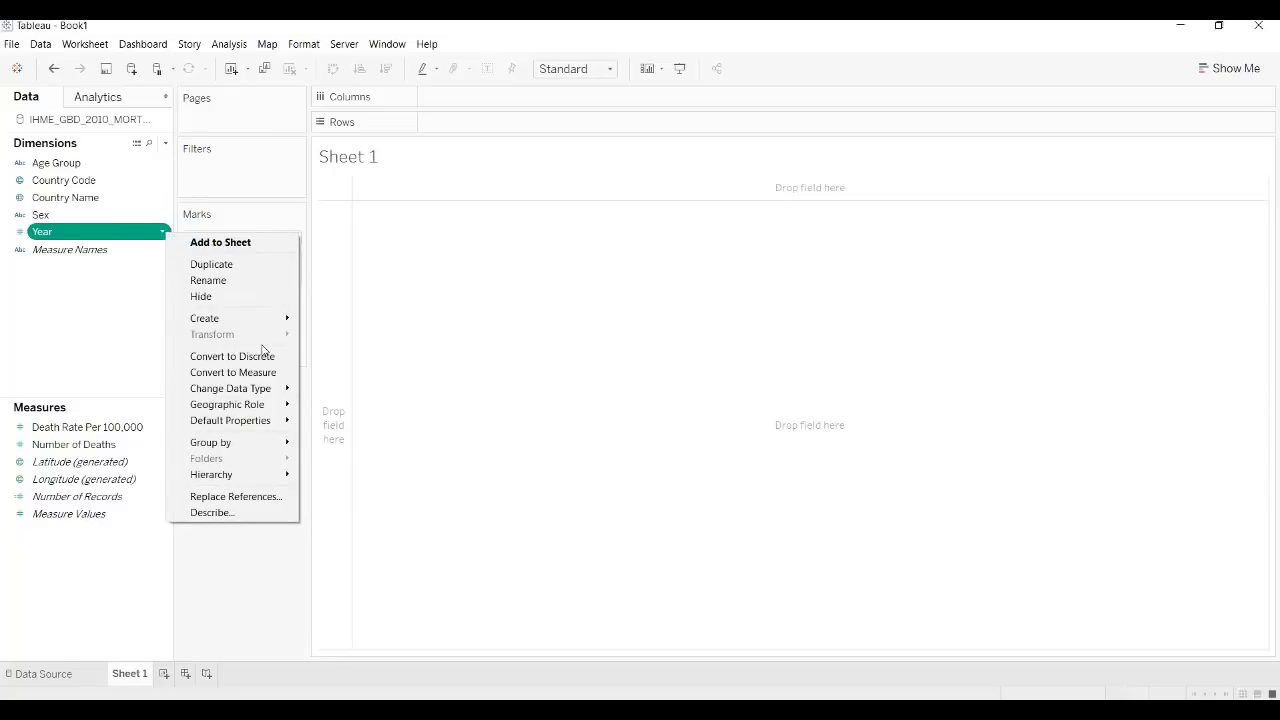
{"action": "mouse_move", "coordinate": [264, 389]}
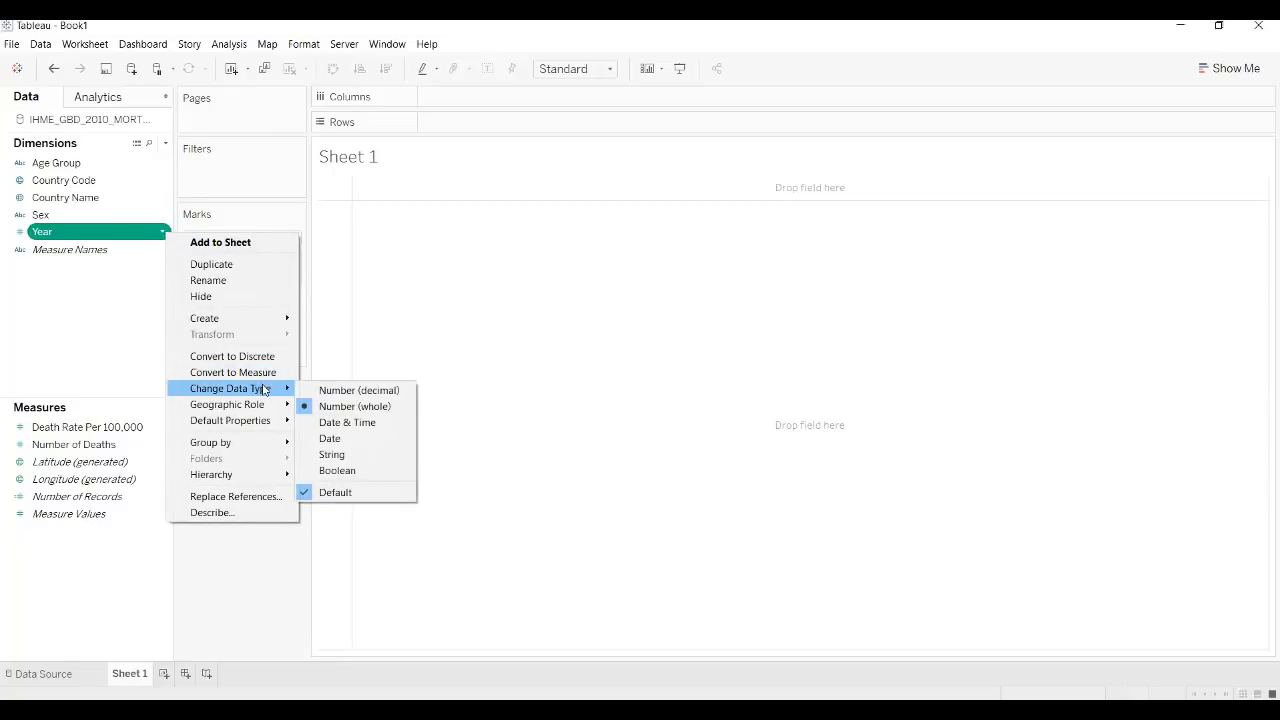
{"action": "left_click", "coordinate": [352, 438]}
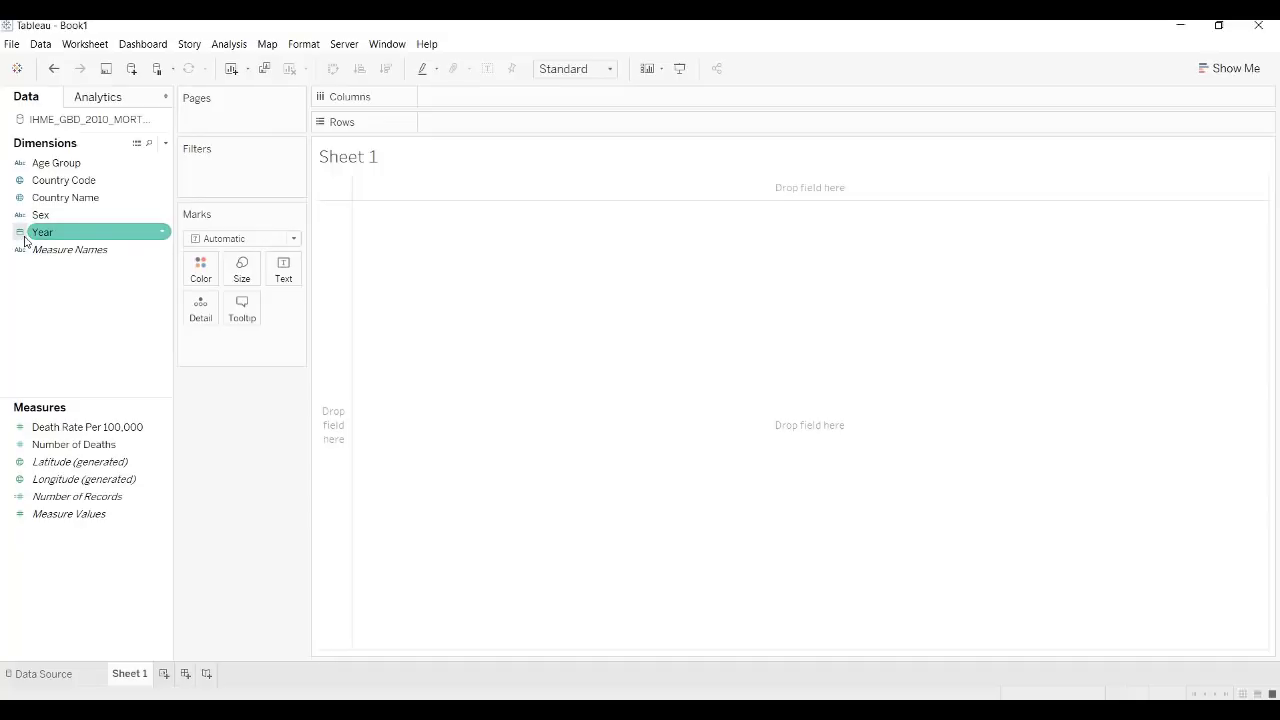
{"action": "left_click", "coordinate": [30, 249]}
{"action": "left_click", "coordinate": [20, 238]}
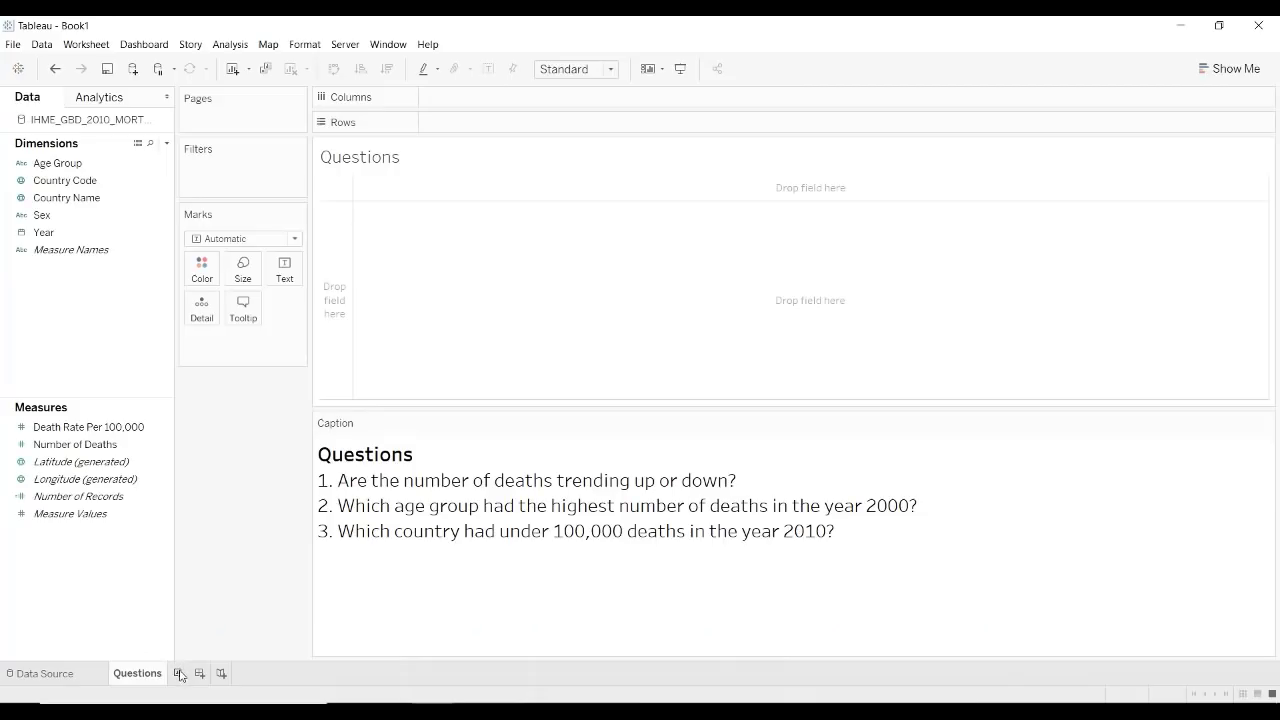
Add a new worksheet and name it "1. # of Deaths Trend".
{"action": "left_click", "coordinate": [180, 674]}
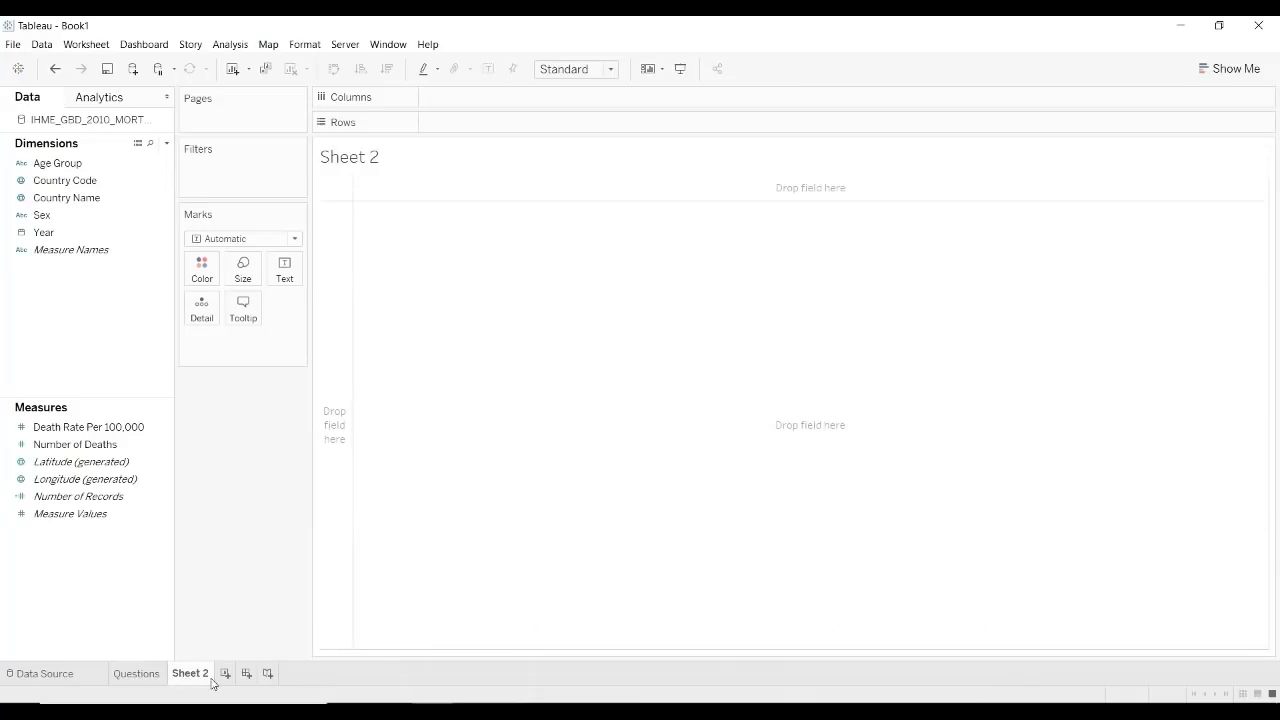
{"action": "double_click", "coordinate": [203, 674]}
{"action": "type", "text": "1. # of Deaths Trend"}
{"action": "key", "text": "Return"}
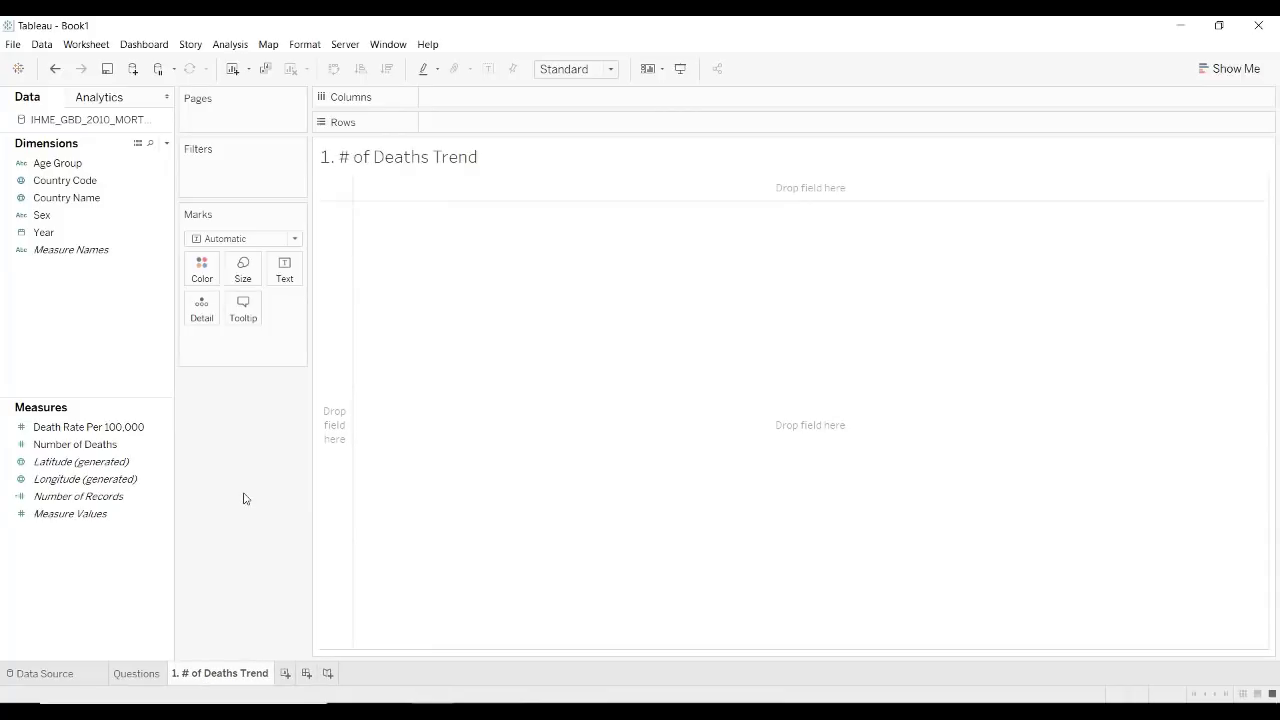
Plot Number of Deaths by Year as a line chart and add a trend line to it.
{"action": "double_click", "coordinate": [66, 232]}
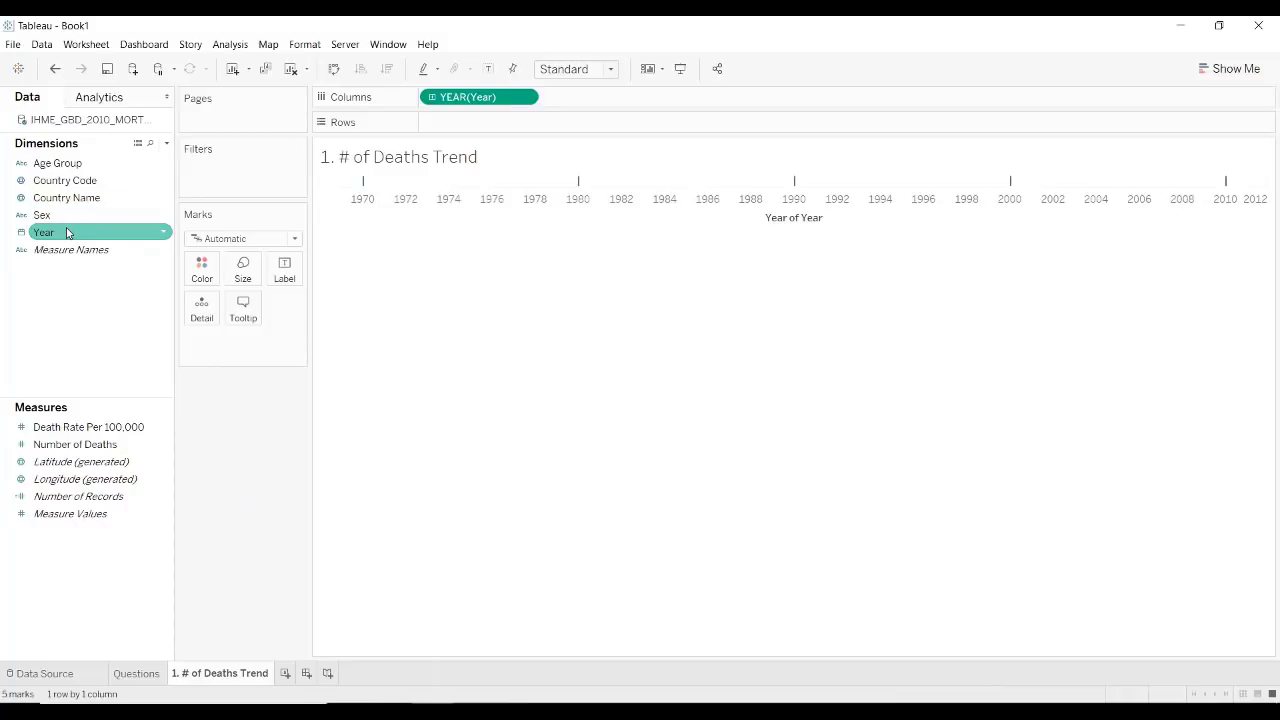
{"action": "double_click", "coordinate": [78, 444]}
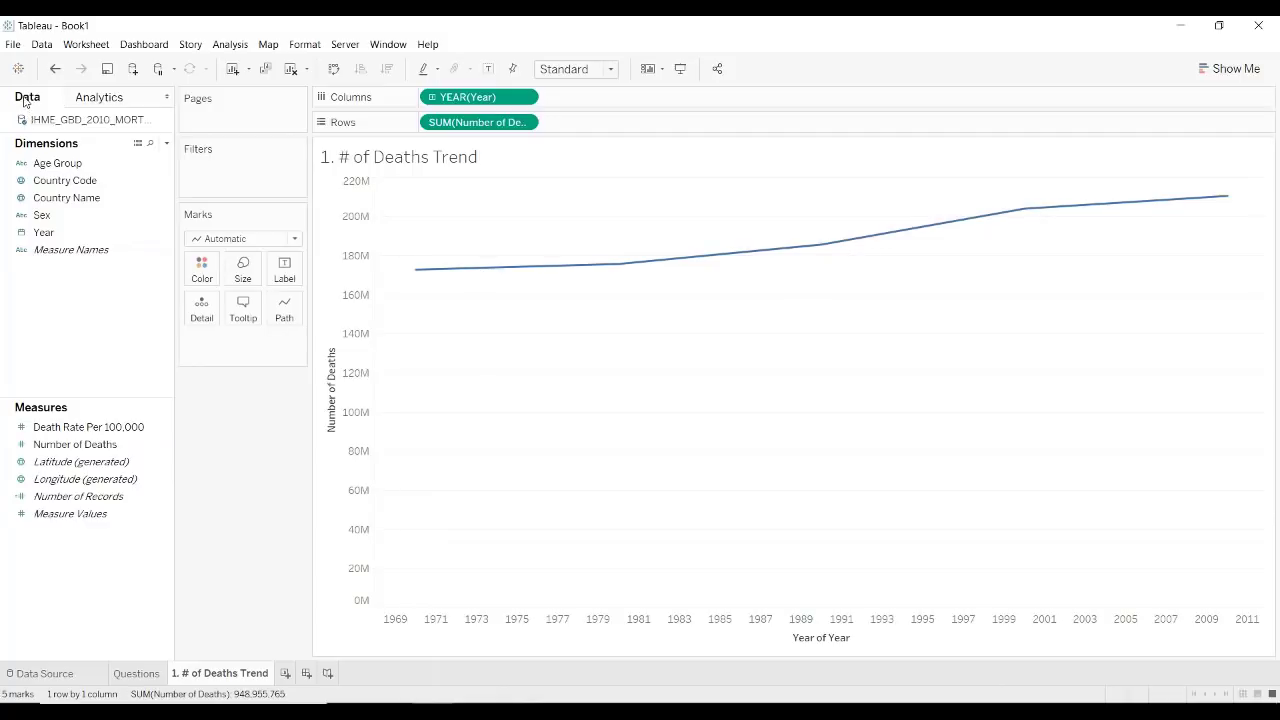
{"action": "left_click", "coordinate": [96, 100]}
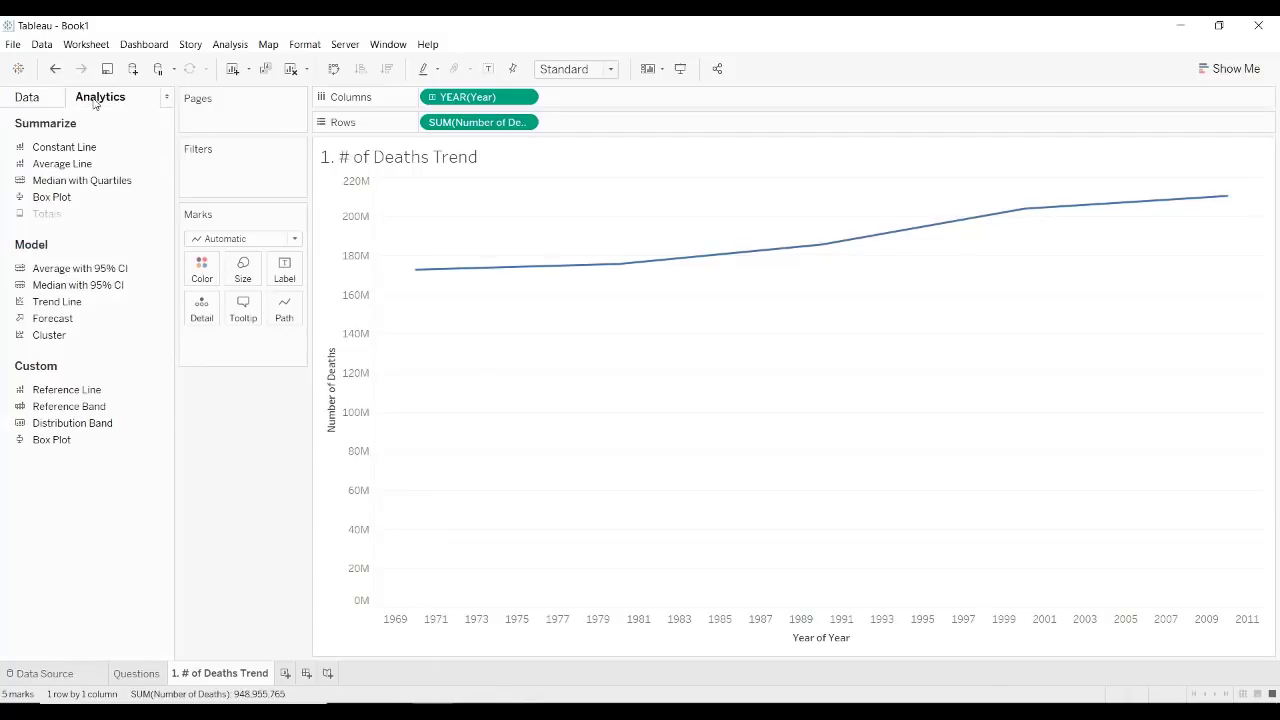
{"action": "left_click_drag", "start_coordinate": [76, 300], "coordinate": [447, 205]}
{"action": "mouse_move", "coordinate": [401, 283]}
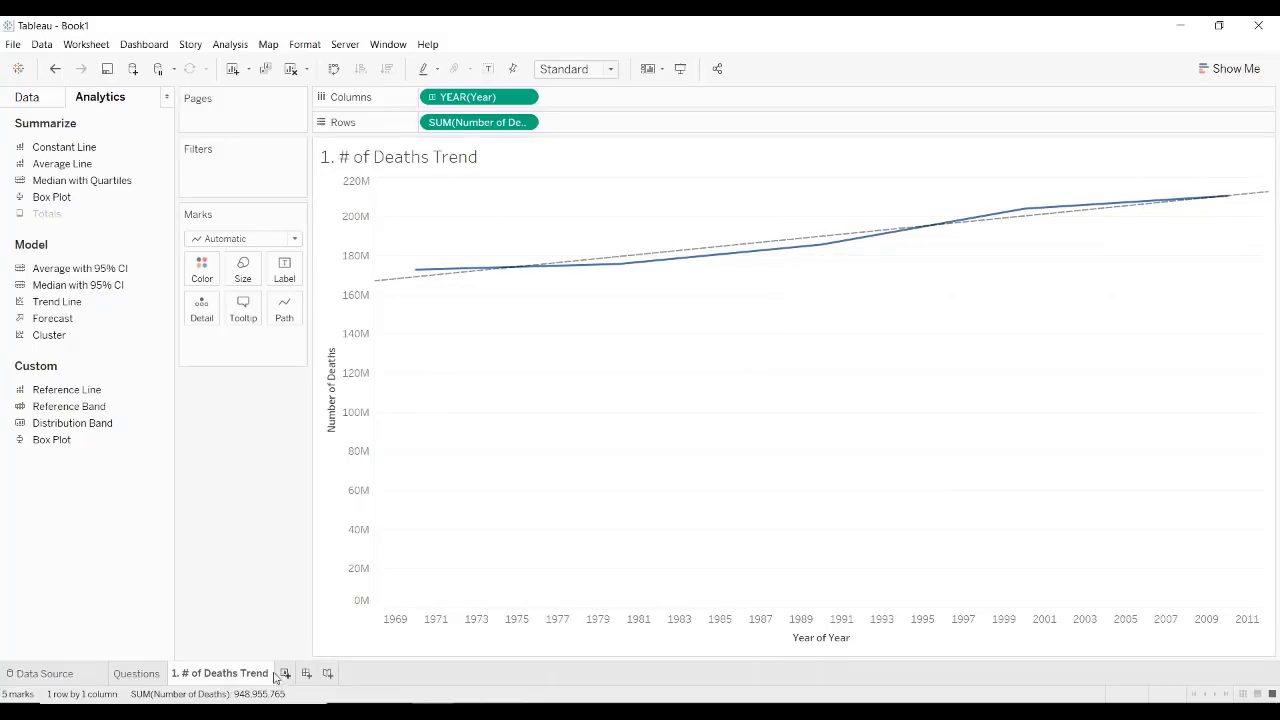
Review the second question on the Questions sheet and add a new worksheet named "2. # of Deaths in 2000".
{"action": "left_click", "coordinate": [153, 680]}
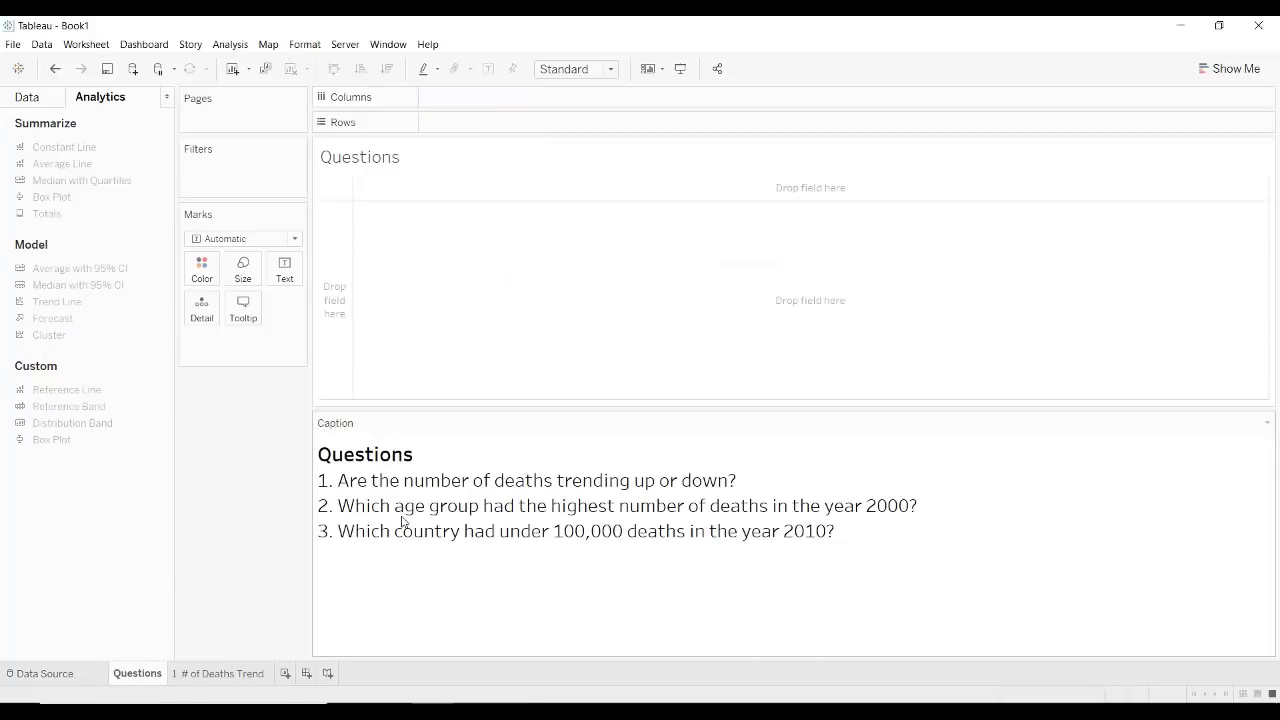
{"action": "left_click", "coordinate": [287, 675]}
{"action": "double_click", "coordinate": [291, 674]}
{"action": "type", "text": "2. # of D"}
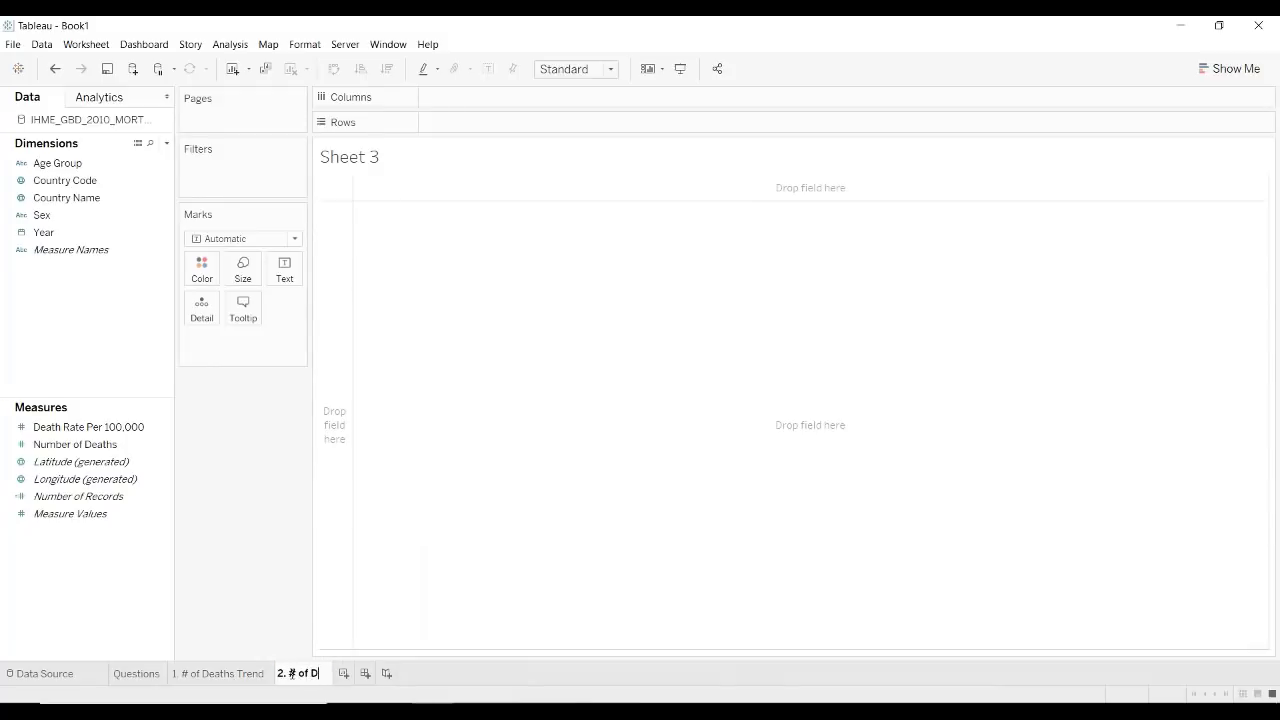
{"action": "type", "text": "eaths in 2000"}
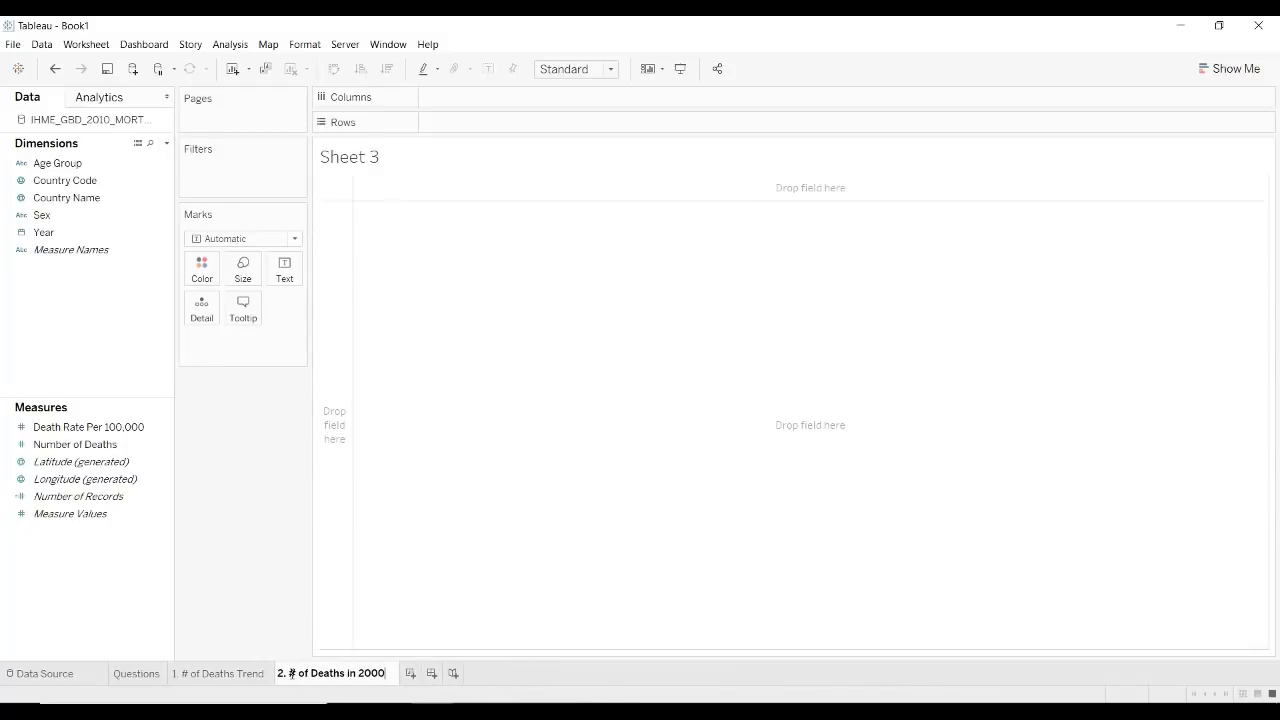
{"action": "left_click", "coordinate": [224, 563]}
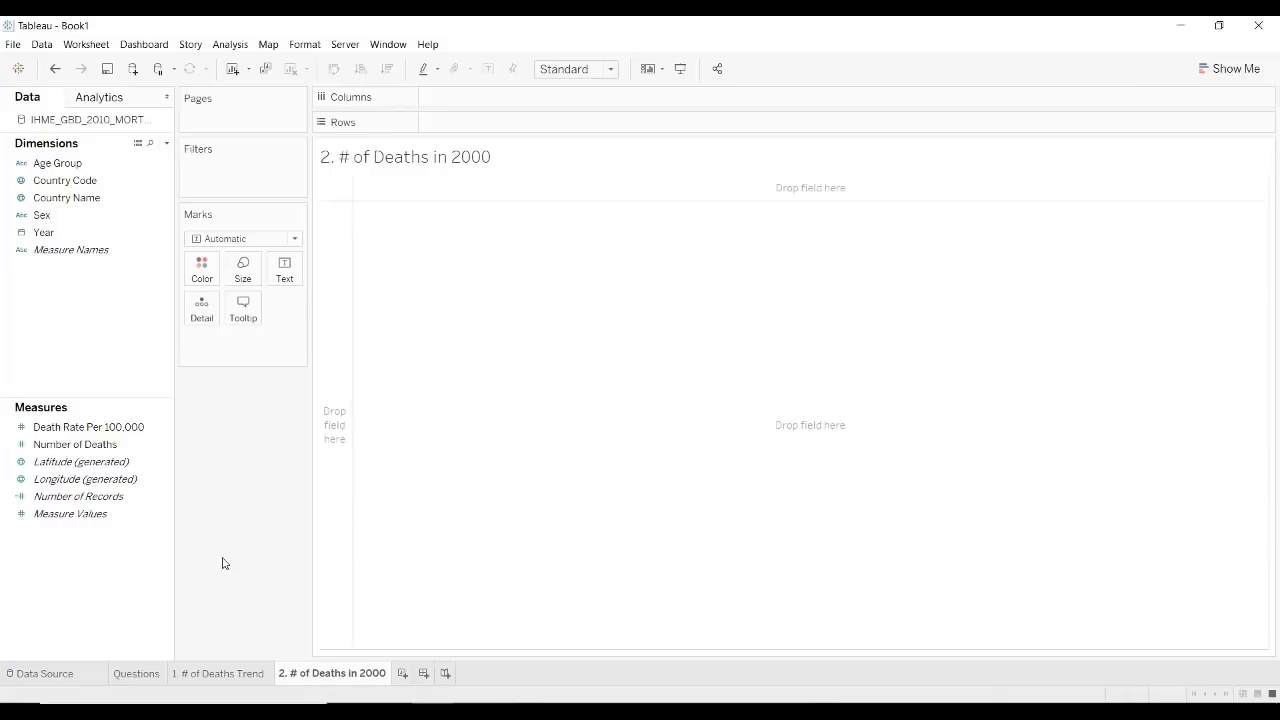
Filter the worksheet by Years on the Year field, keeping only 2000.
{"action": "left_click", "coordinate": [40, 216]}
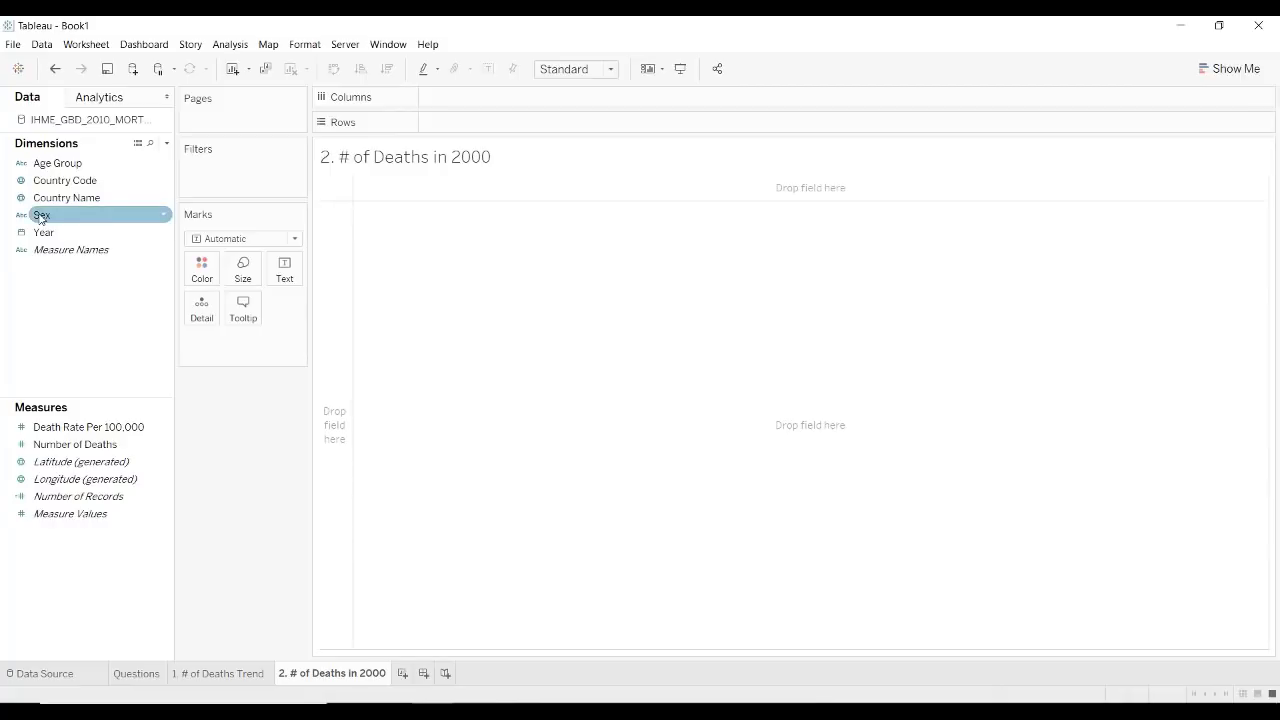
{"action": "left_click_drag", "start_coordinate": [43, 232], "coordinate": [243, 172]}
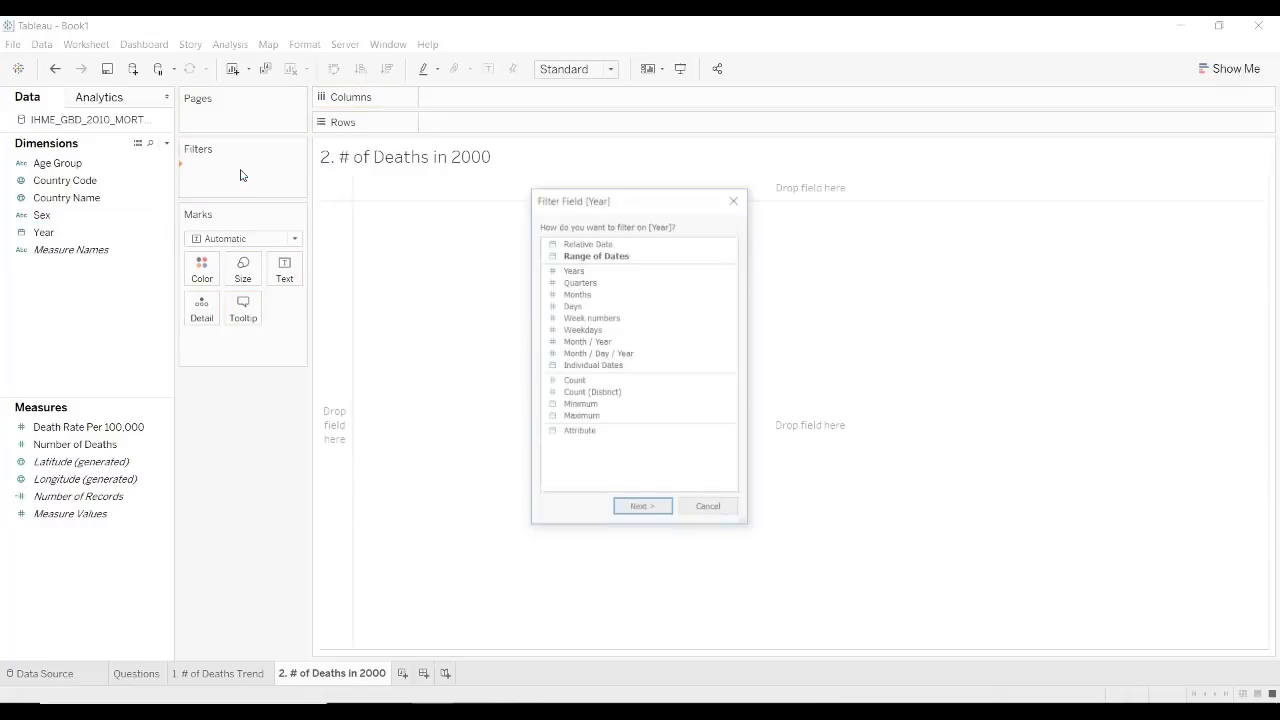
{"action": "left_click", "coordinate": [604, 272]}
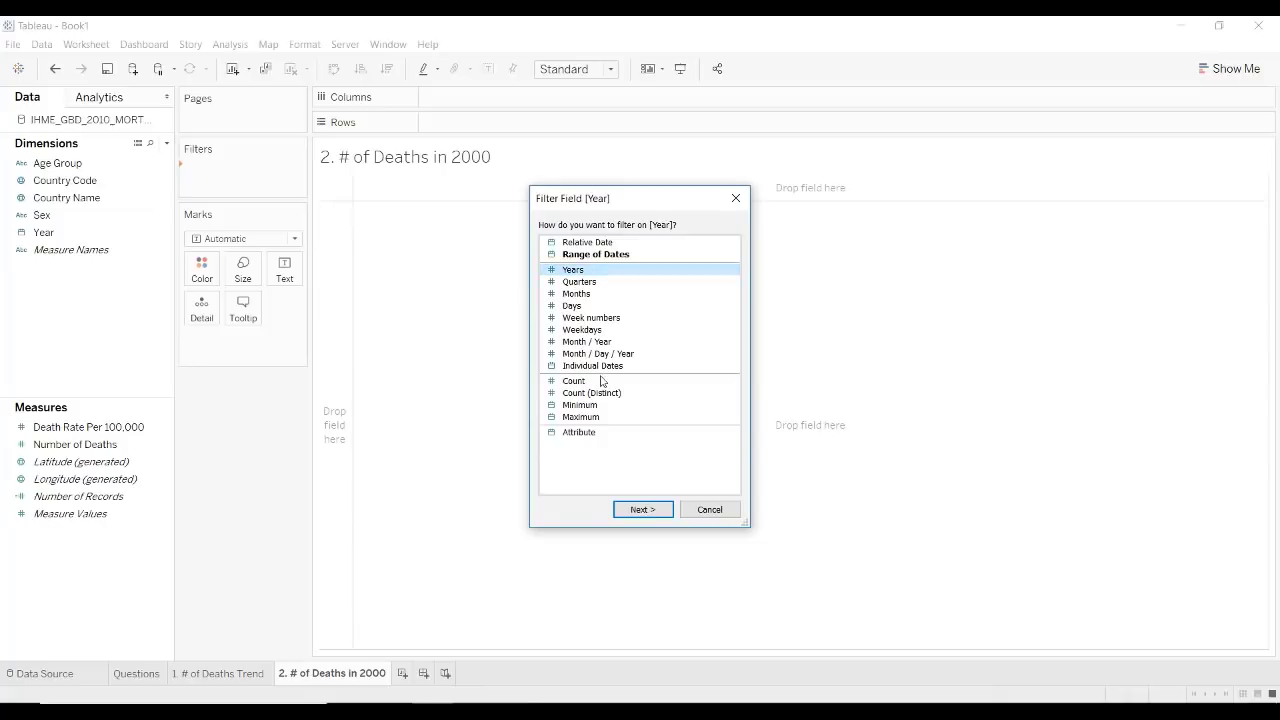
{"action": "left_click", "coordinate": [640, 510]}
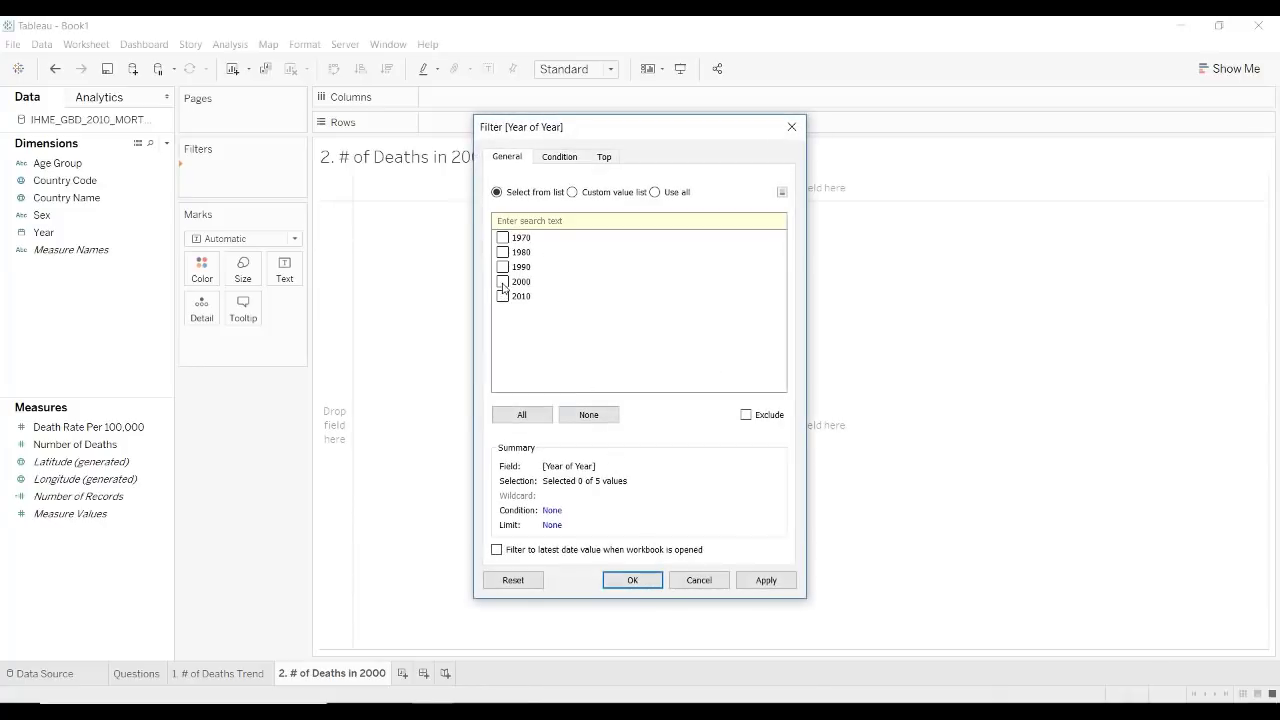
{"action": "left_click", "coordinate": [633, 579]}
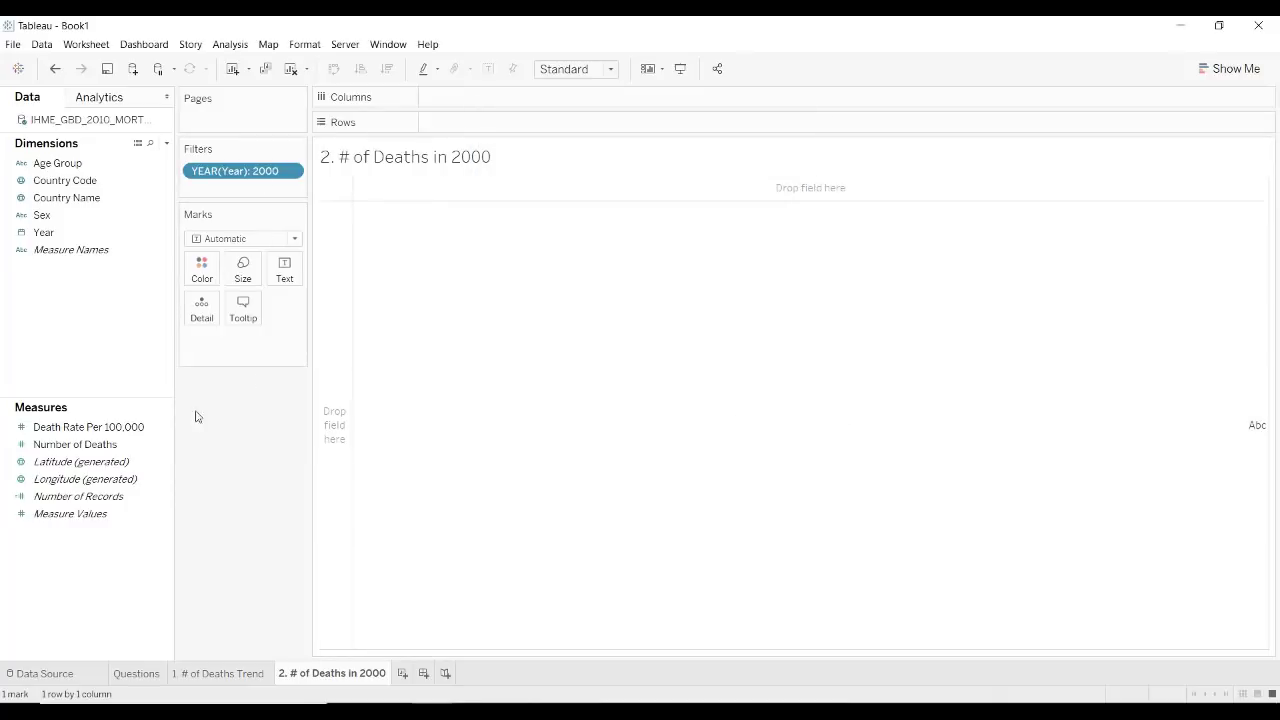
Build a horizontal bar chart with Age Group in rows and Number of Deaths in columns, and exclude the All ages row.
{"action": "left_click_drag", "start_coordinate": [83, 408], "coordinate": [405, 358]}
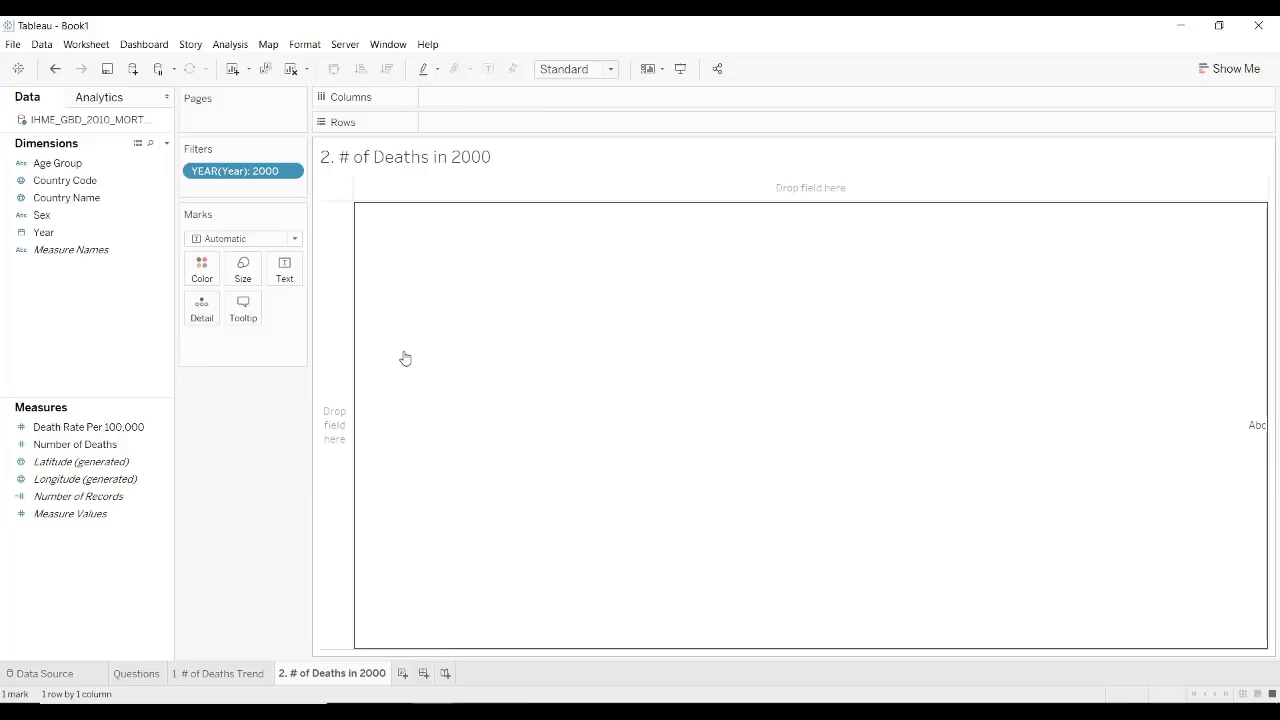
{"action": "left_click_drag", "start_coordinate": [405, 358], "coordinate": [68, 448]}
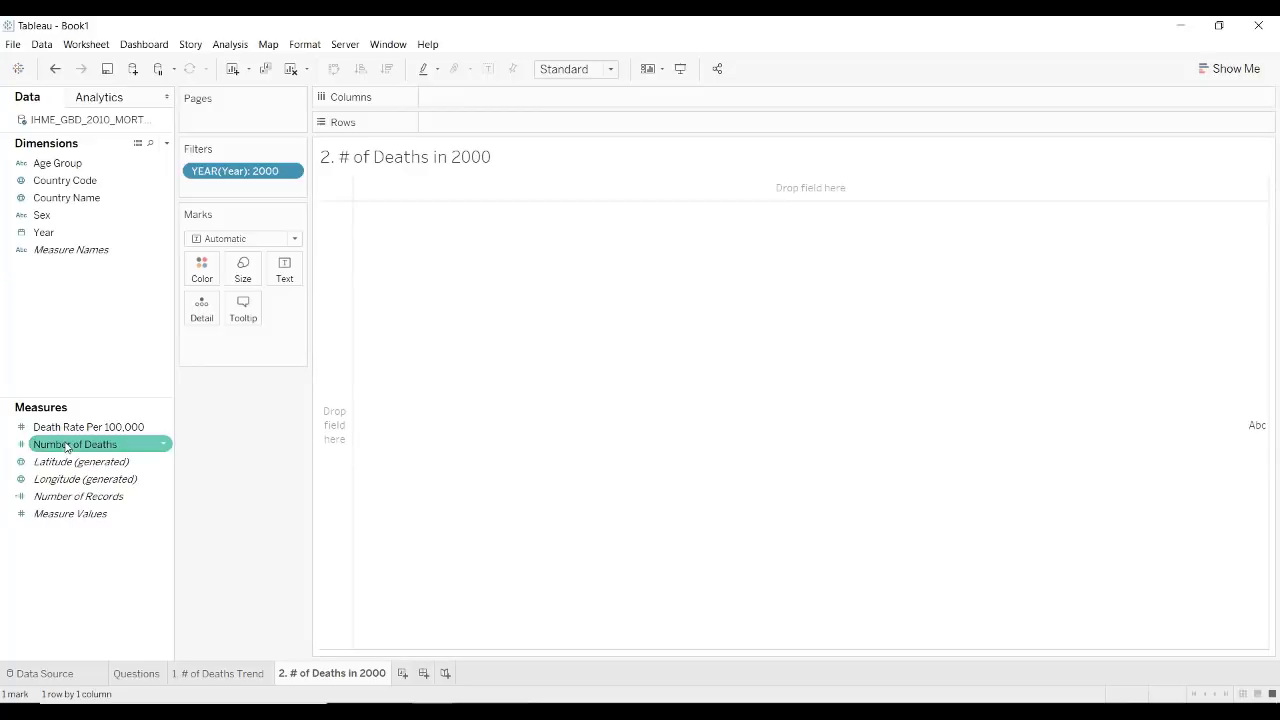
{"action": "double_click", "coordinate": [68, 163]}
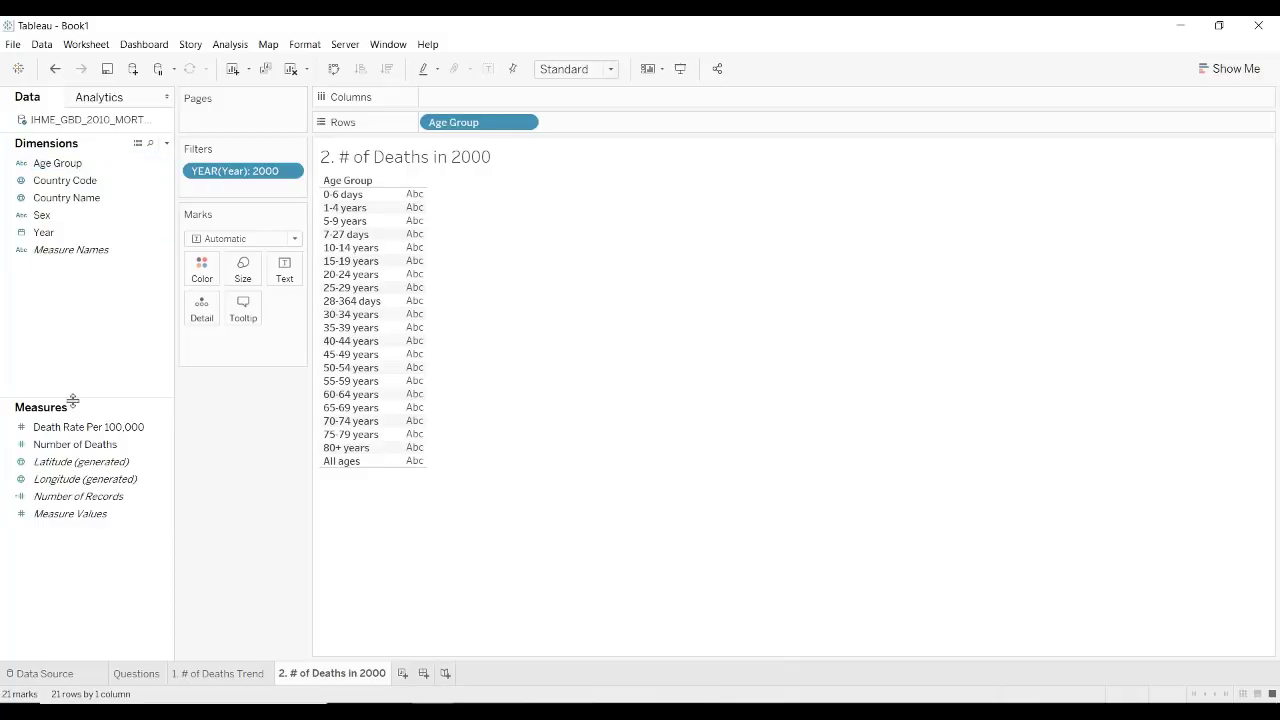
{"action": "left_click", "coordinate": [98, 445]}
{"action": "double_click", "coordinate": [99, 445]}
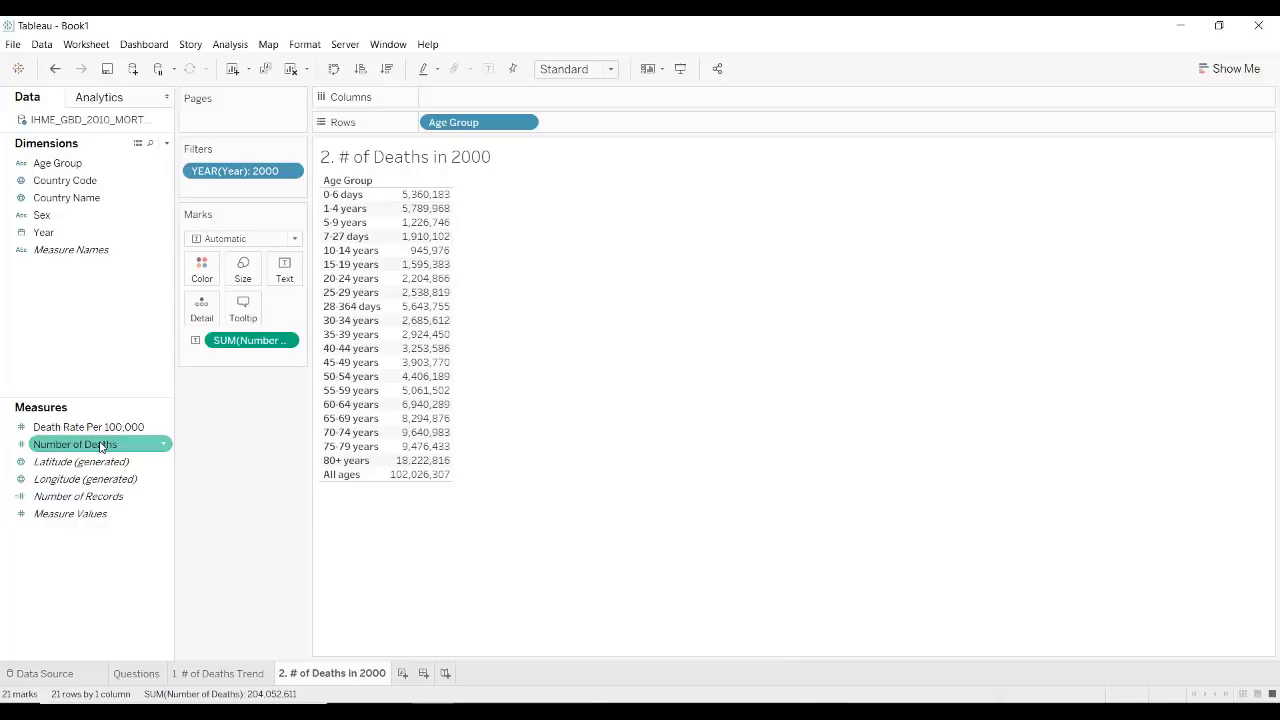
{"action": "left_click_drag", "start_coordinate": [250, 340], "coordinate": [542, 101]}
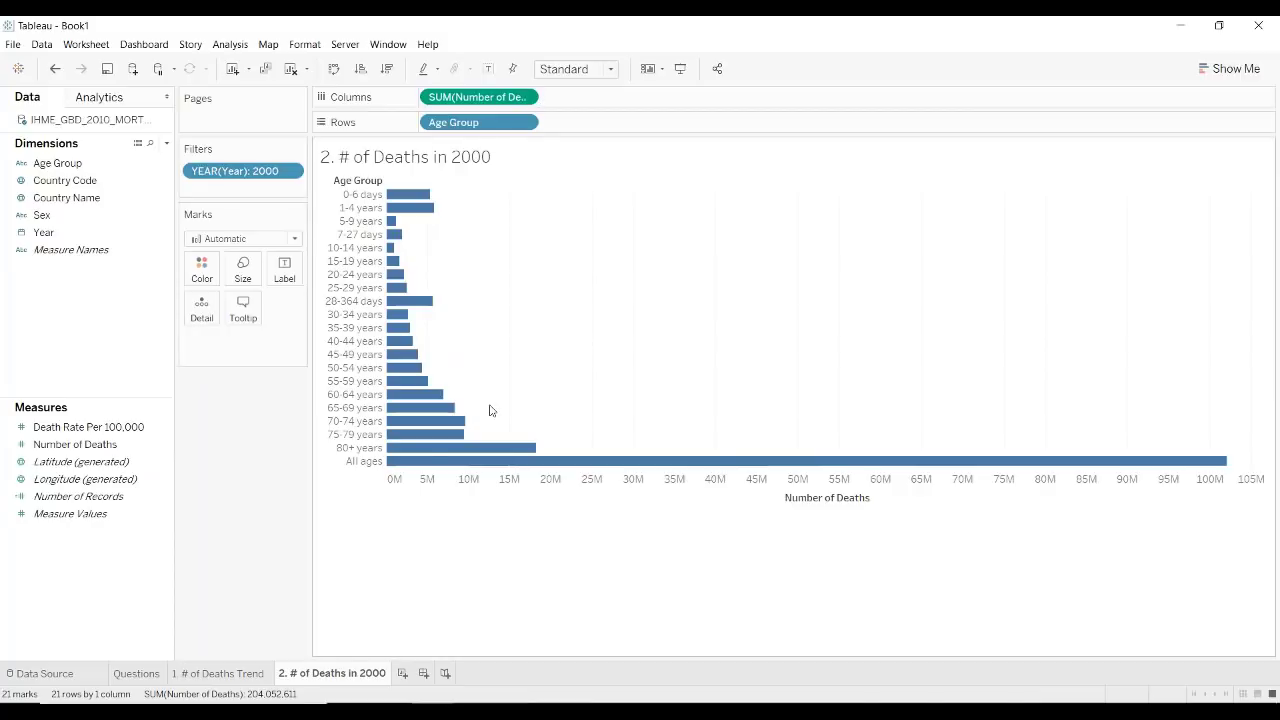
{"action": "right_click", "coordinate": [364, 466]}
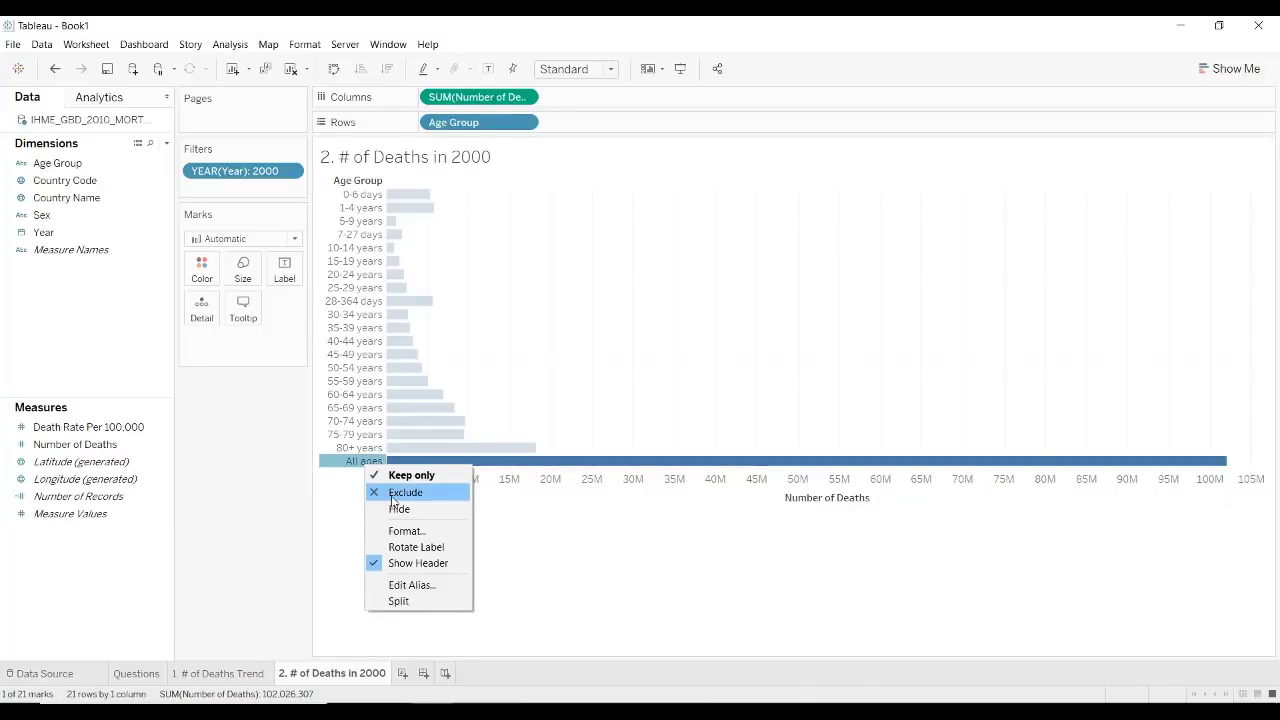
{"action": "left_click", "coordinate": [393, 497]}
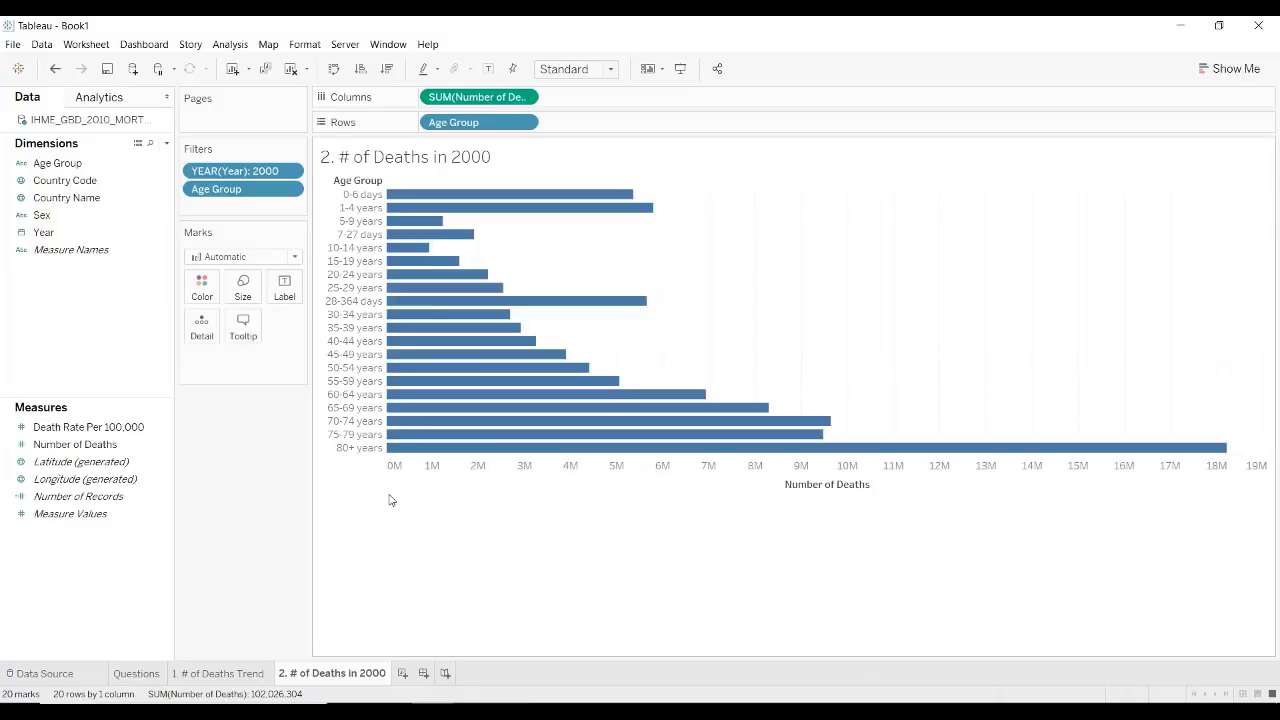
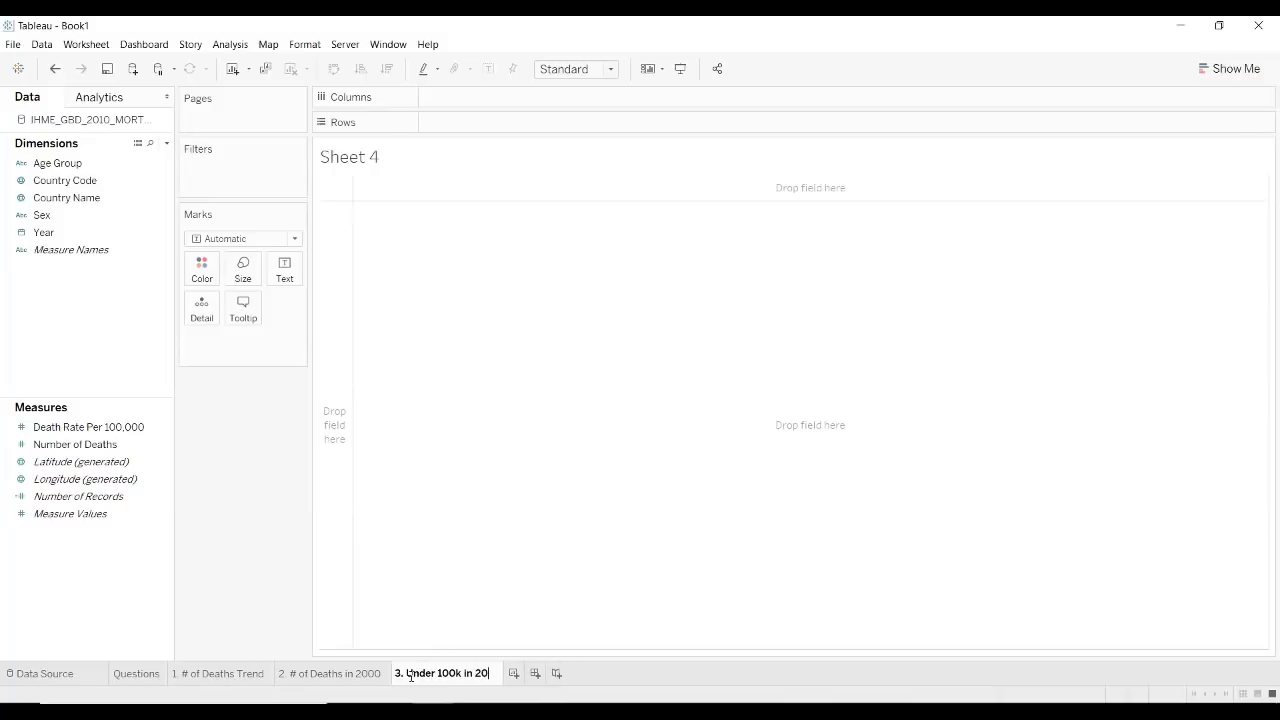
Name the worksheet "3. Under 100k in 2010" and filter it by Years on the Year field, keeping only 2010.
{"action": "key", "text": "Return"}
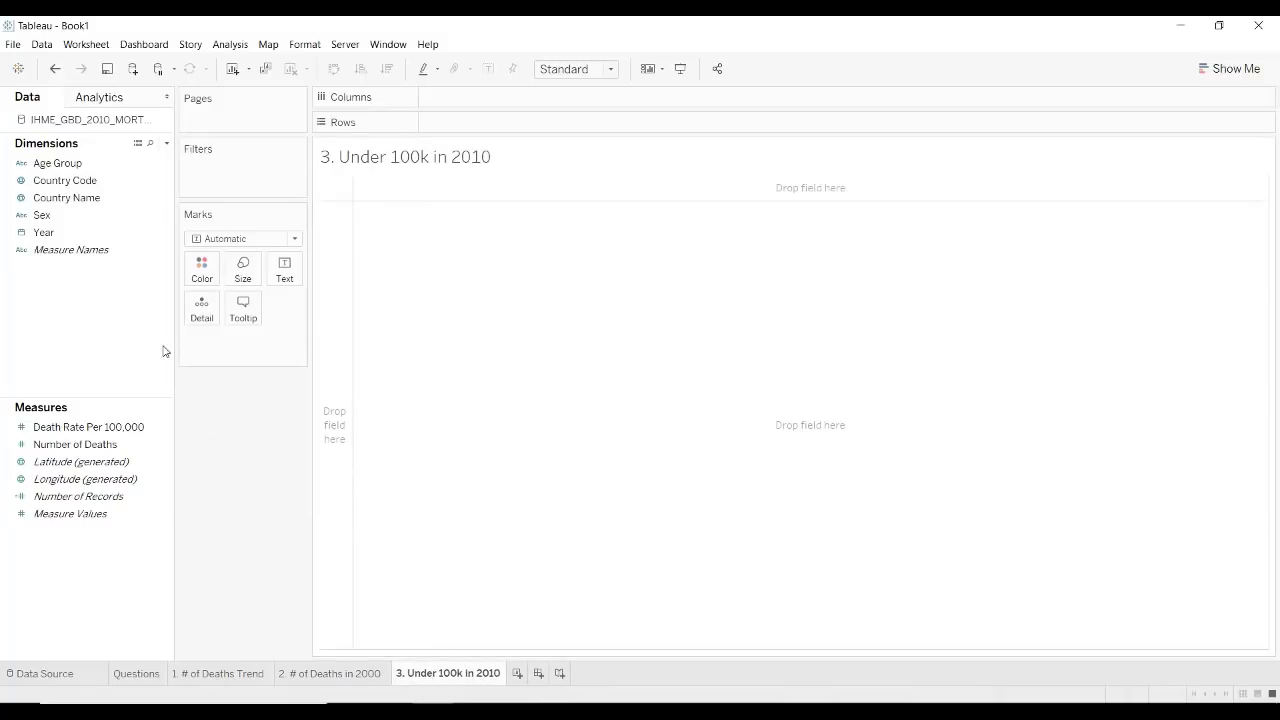
{"action": "left_click_drag", "start_coordinate": [64, 232], "coordinate": [257, 176]}
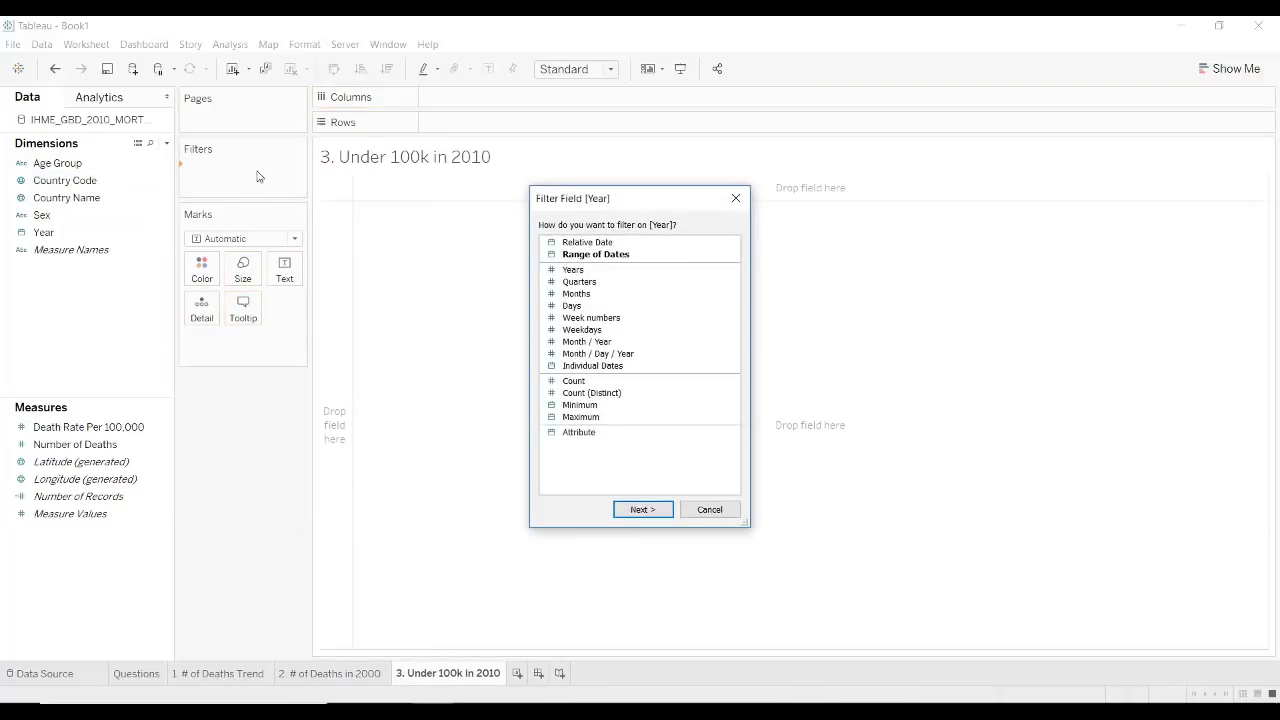
{"action": "left_click", "coordinate": [580, 270]}
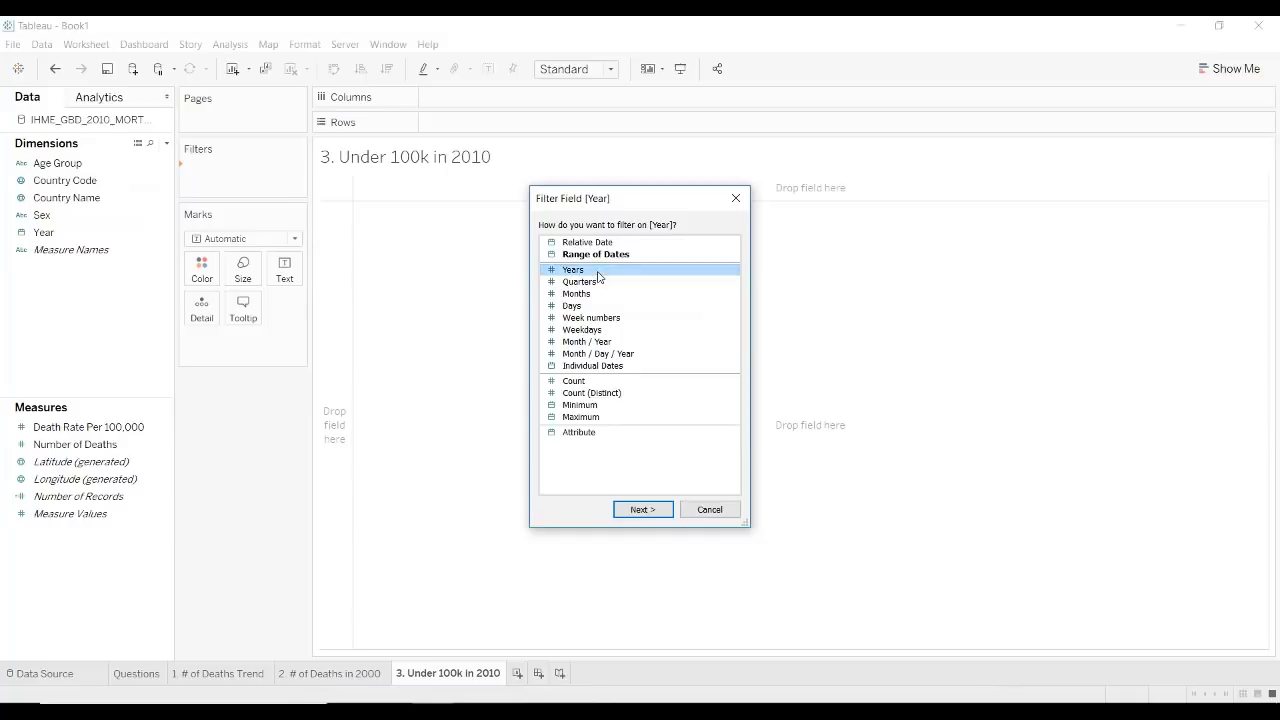
{"action": "left_click", "coordinate": [654, 509]}
{"action": "left_click", "coordinate": [503, 296]}
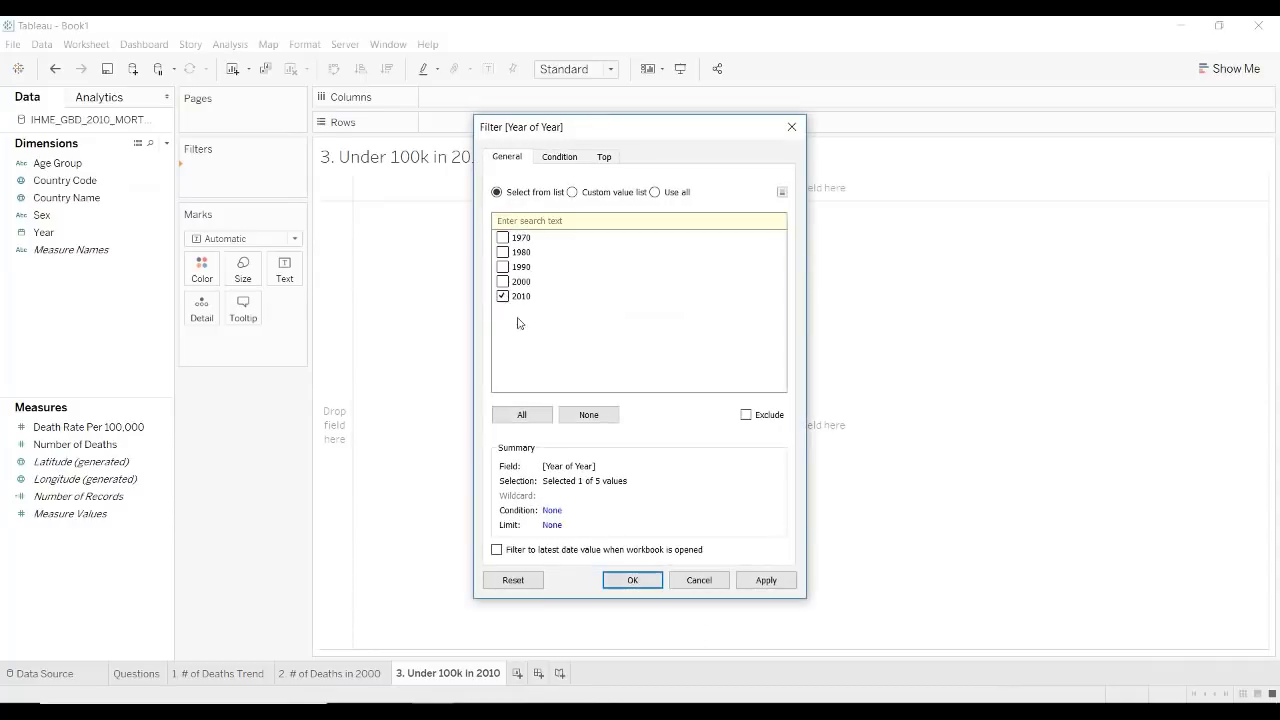
{"action": "left_click", "coordinate": [627, 581]}
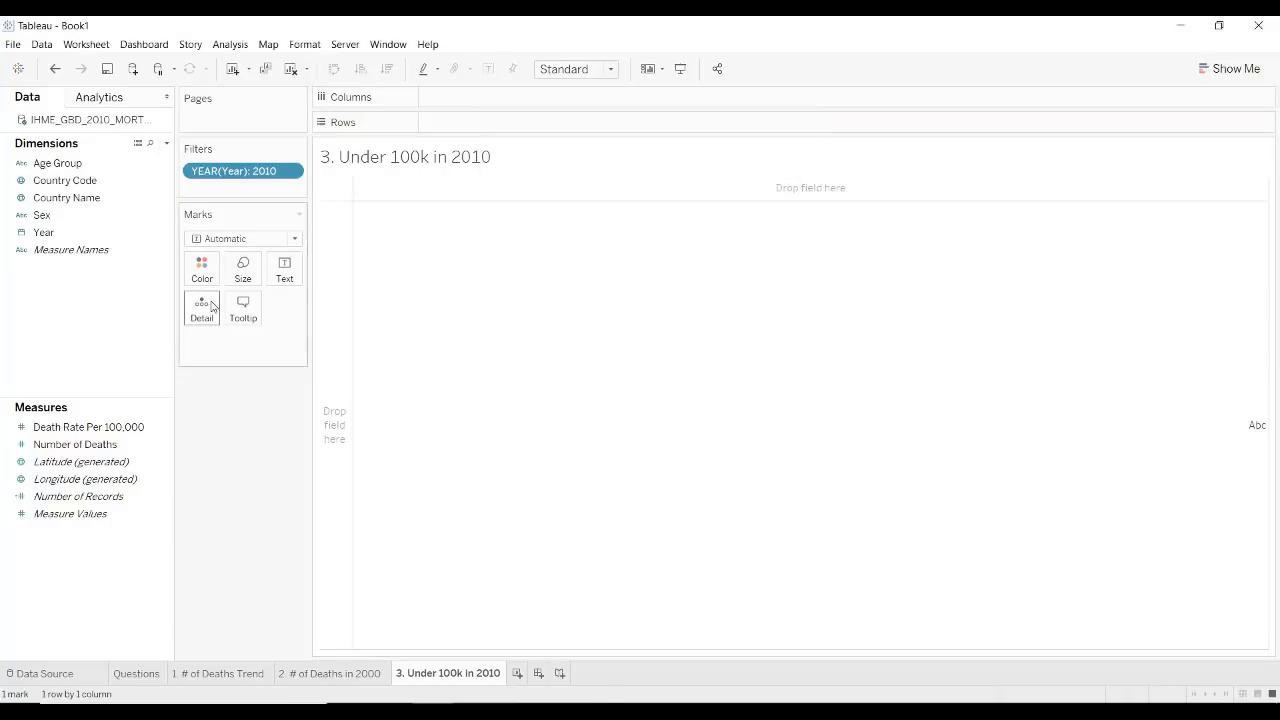
Plot Country Name on a world map.
{"action": "left_click", "coordinate": [86, 200]}
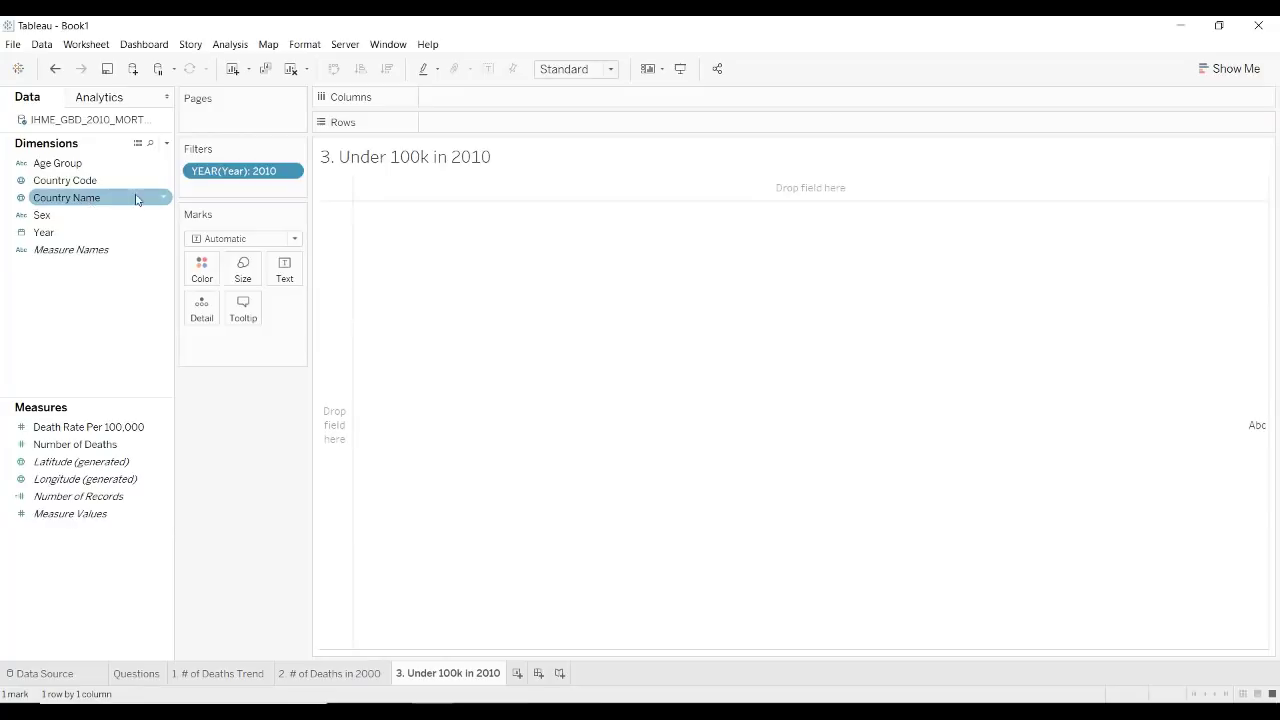
{"action": "left_click", "coordinate": [76, 201]}
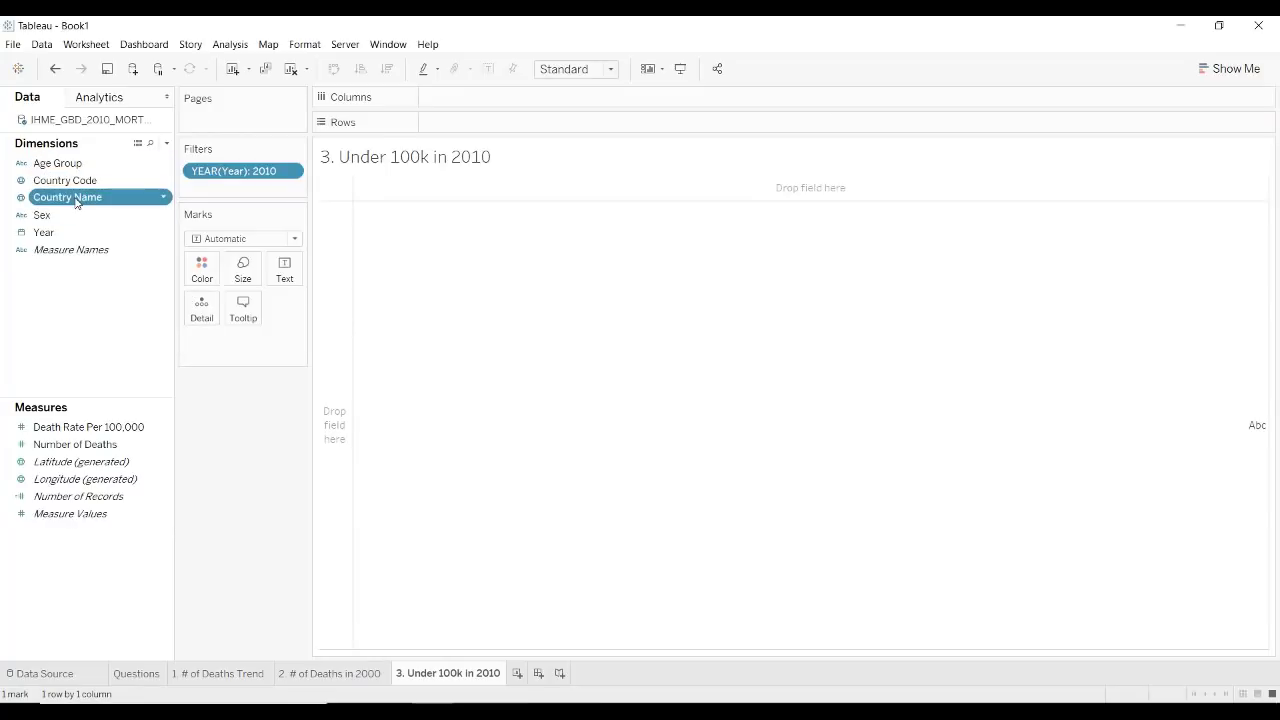
{"action": "double_click", "coordinate": [76, 199]}
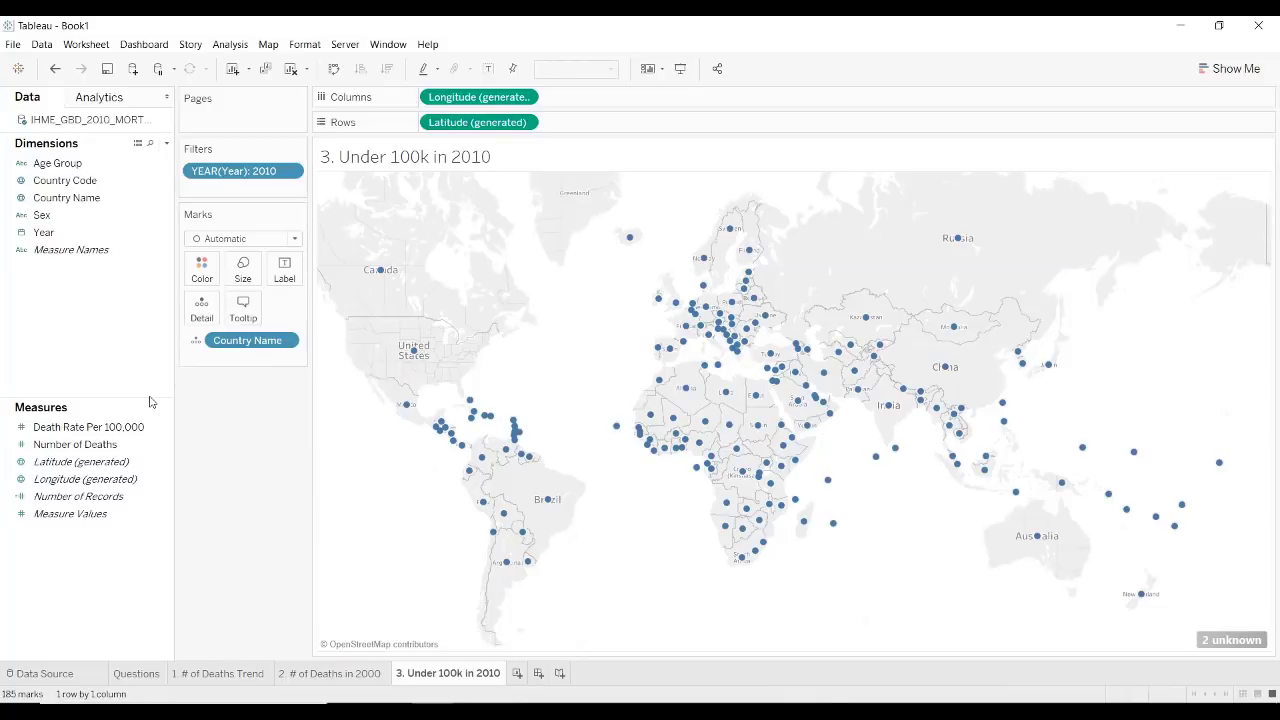
Create a calculated field named "Under 100k Deaths".
{"action": "left_click", "coordinate": [139, 448]}
{"action": "left_click", "coordinate": [264, 447]}
{"action": "left_click", "coordinate": [57, 429]}
{"action": "left_click", "coordinate": [22, 584]}
{"action": "right_click", "coordinate": [66, 548]}
{"action": "left_click", "coordinate": [100, 553]}
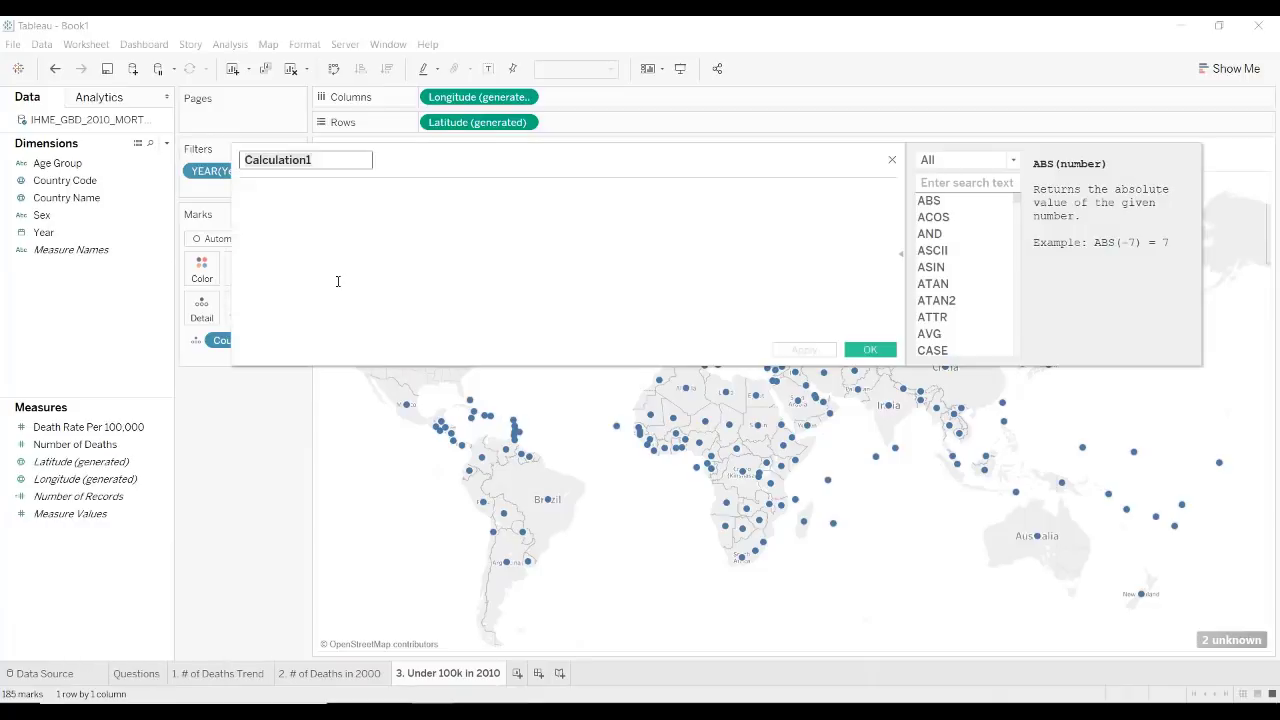
{"action": "type", "text": "Under 100k Deaths"}
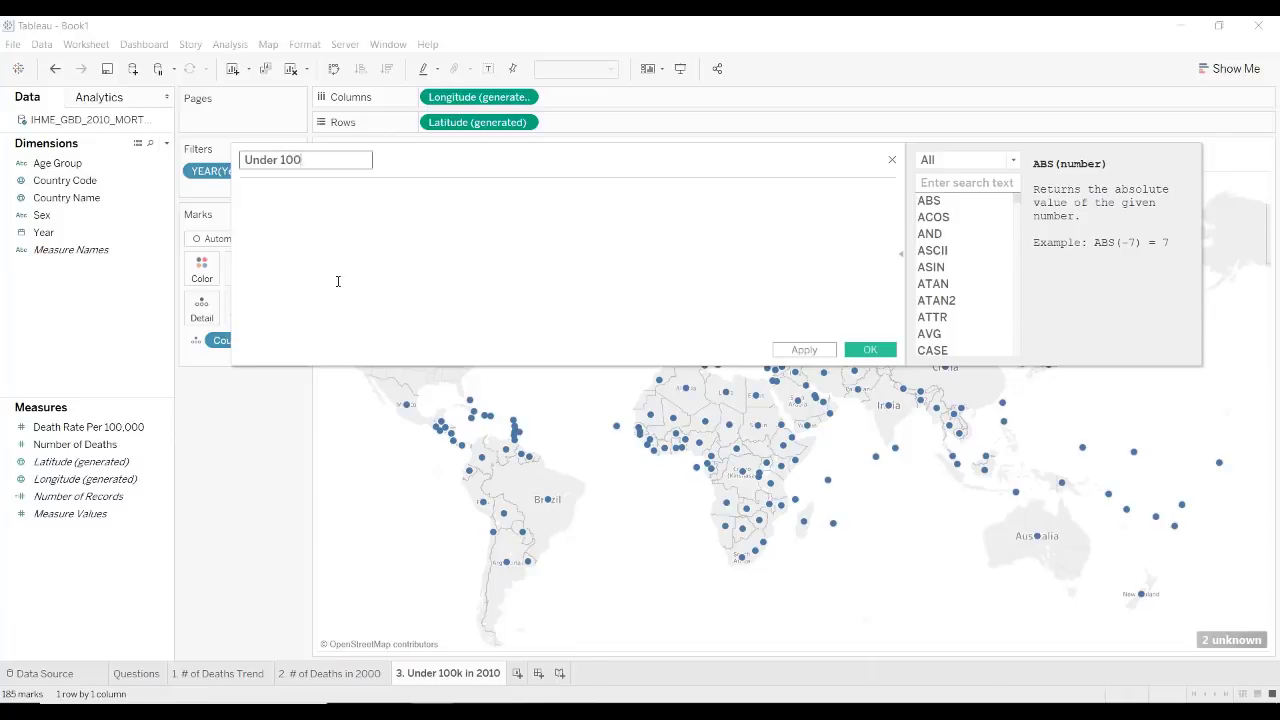
Enter SUM([Number of Deaths]) <= 100000 as the calculated field's formula.
{"action": "left_click", "coordinate": [338, 281]}
{"action": "type", "text": "sum"}
{"action": "key", "text": "Return"}
{"action": "type", "text": "nu"}
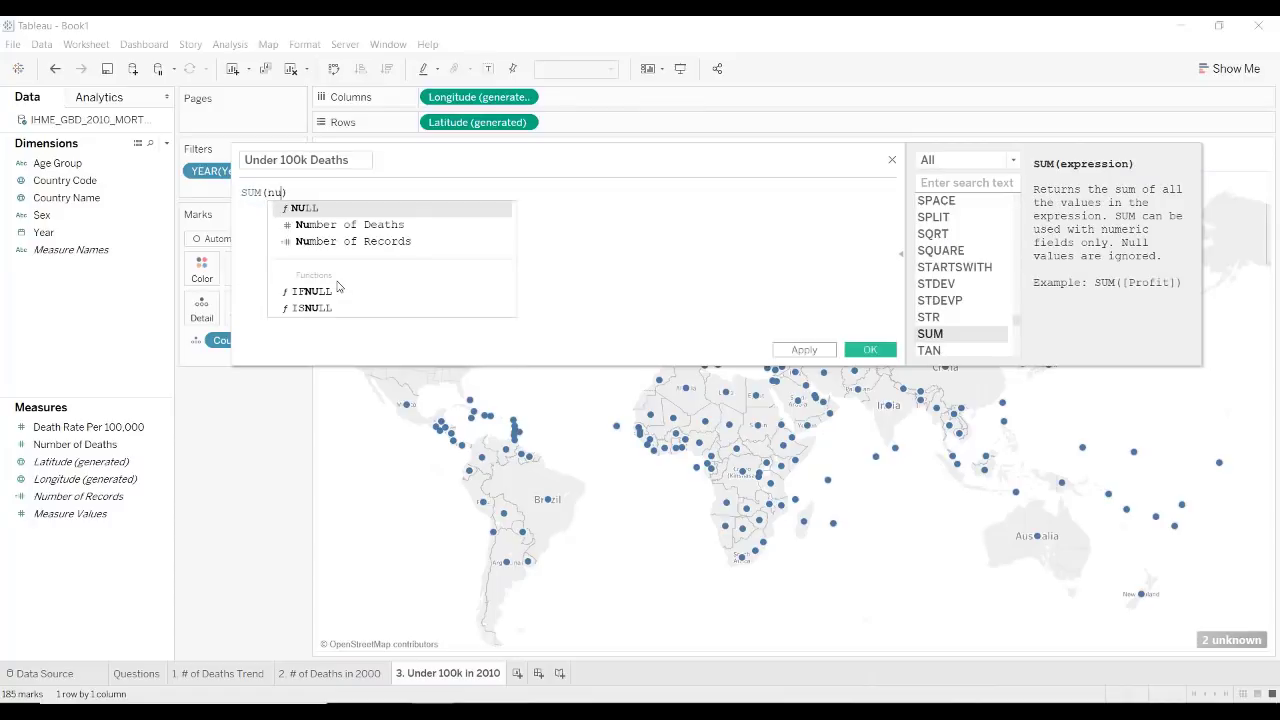
{"action": "key", "text": "Down"}
{"action": "key", "text": "Return"}
{"action": "type", "text": "<="}
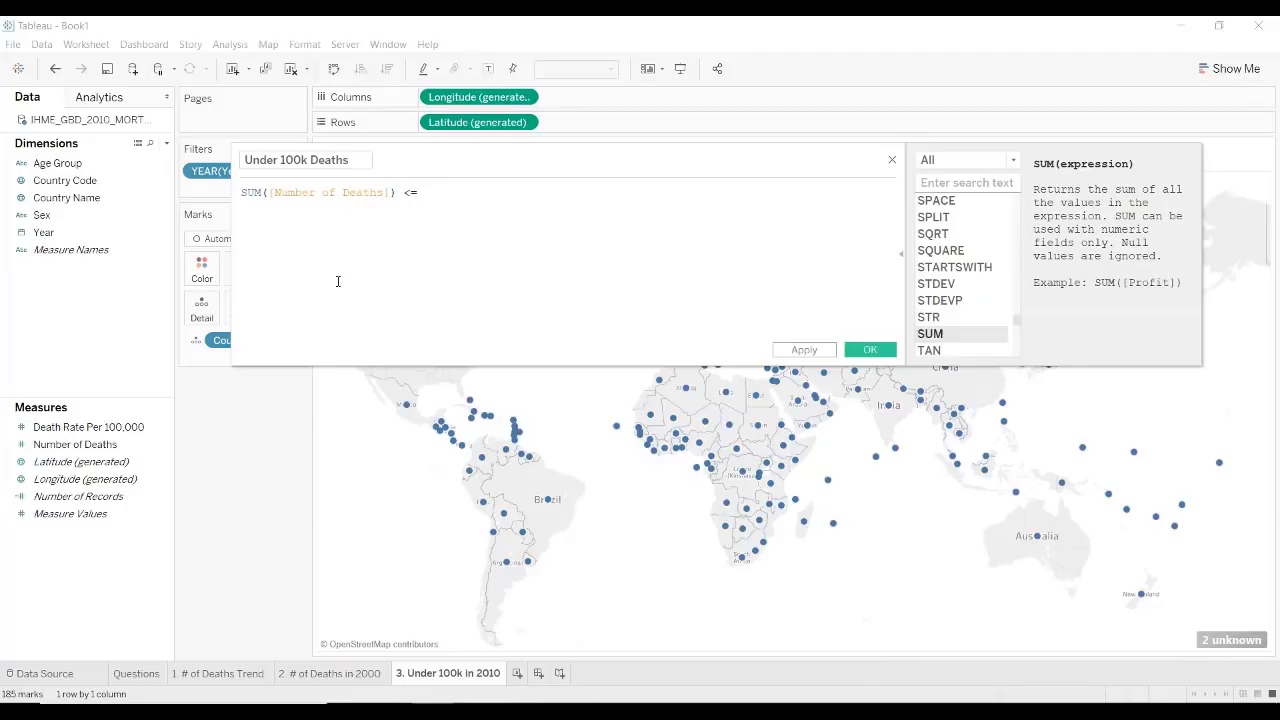
{"action": "type", "text": " 100000"}
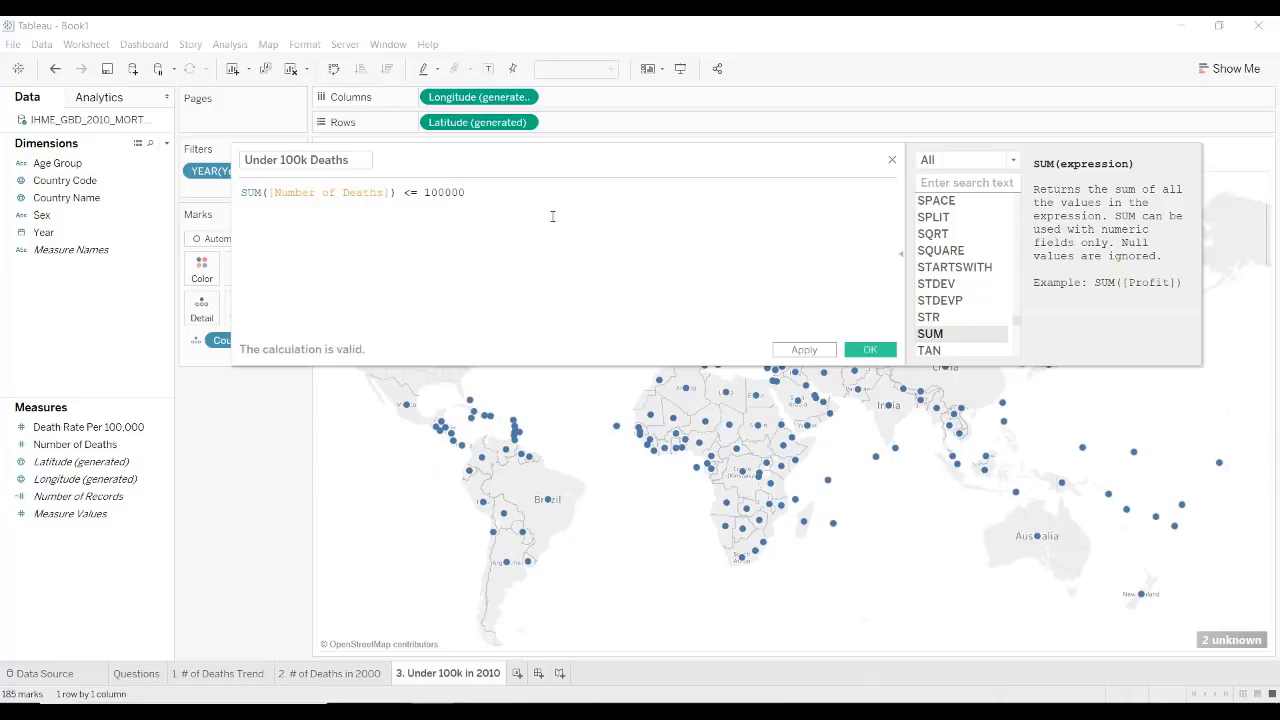
{"action": "key", "text": "Left"}
{"action": "key", "text": "Left"}
{"action": "key", "text": "Left"}
{"action": "type", "text": ","}
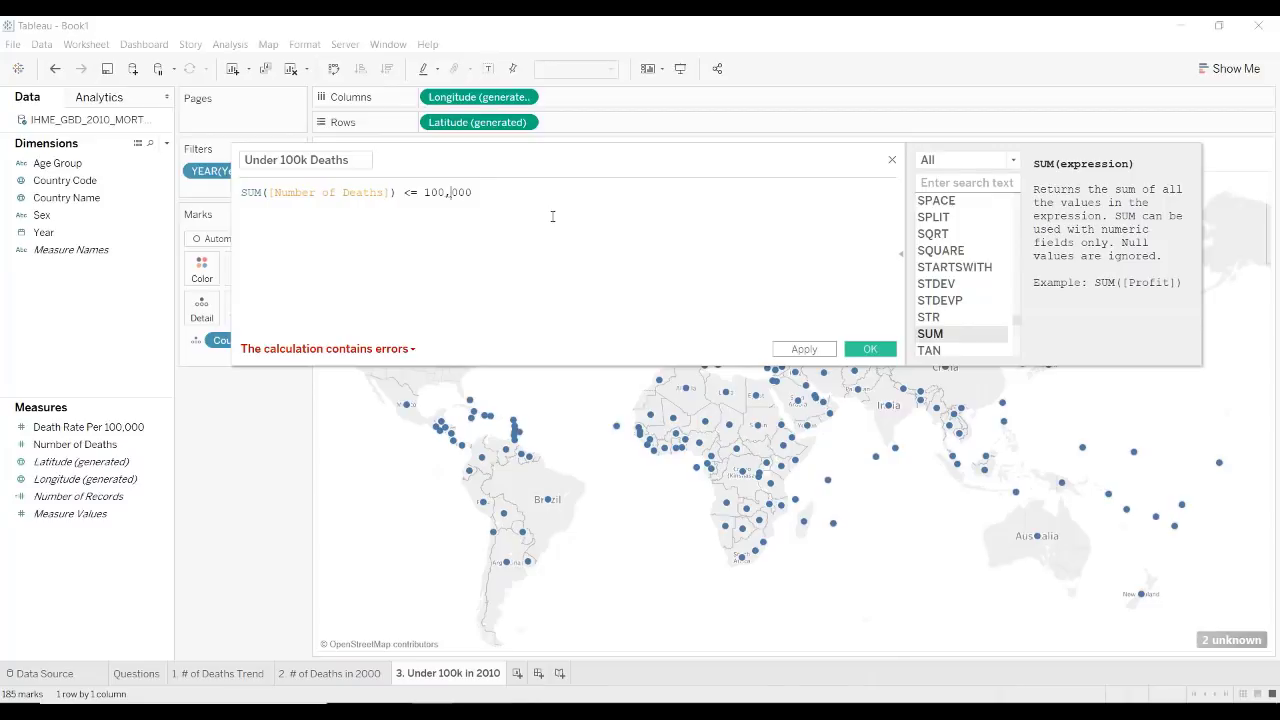
{"action": "key", "text": "BackSpace"}
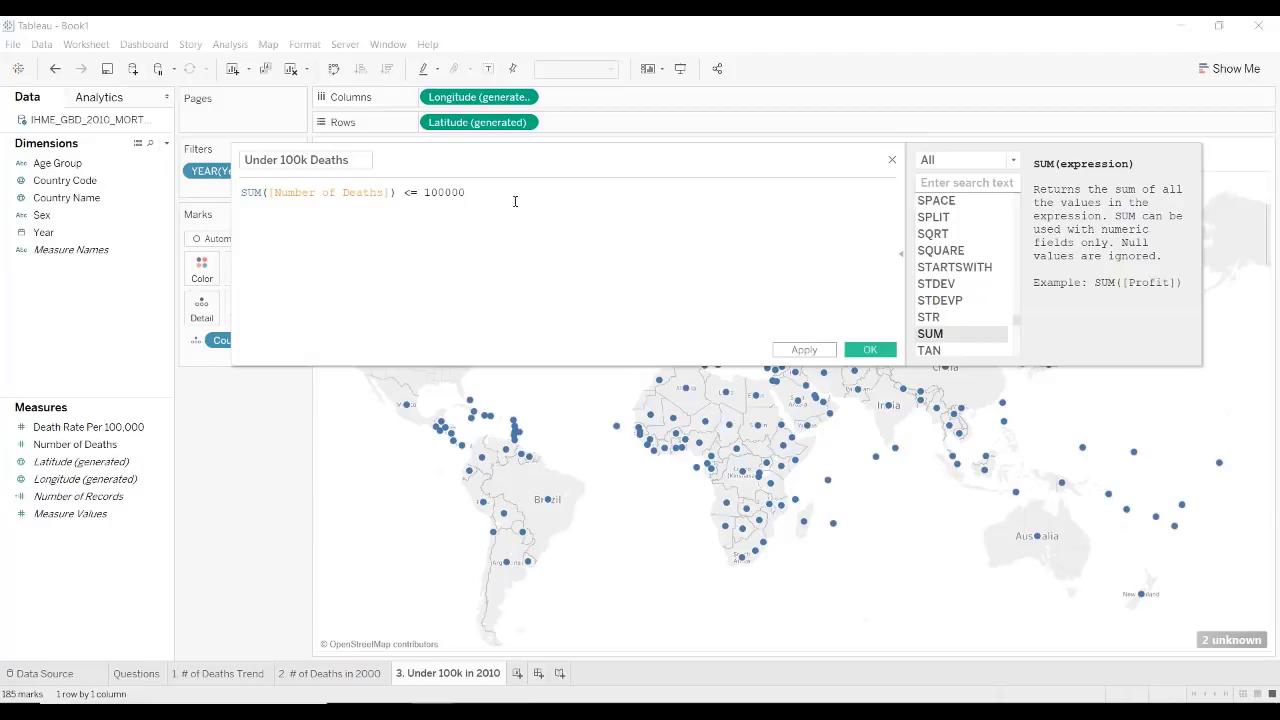
Append then "Yes" else "No" END to the formula and check the calculation for errors.
{"action": "type", "text": "then \"Yes\" elee \"No\" END"}
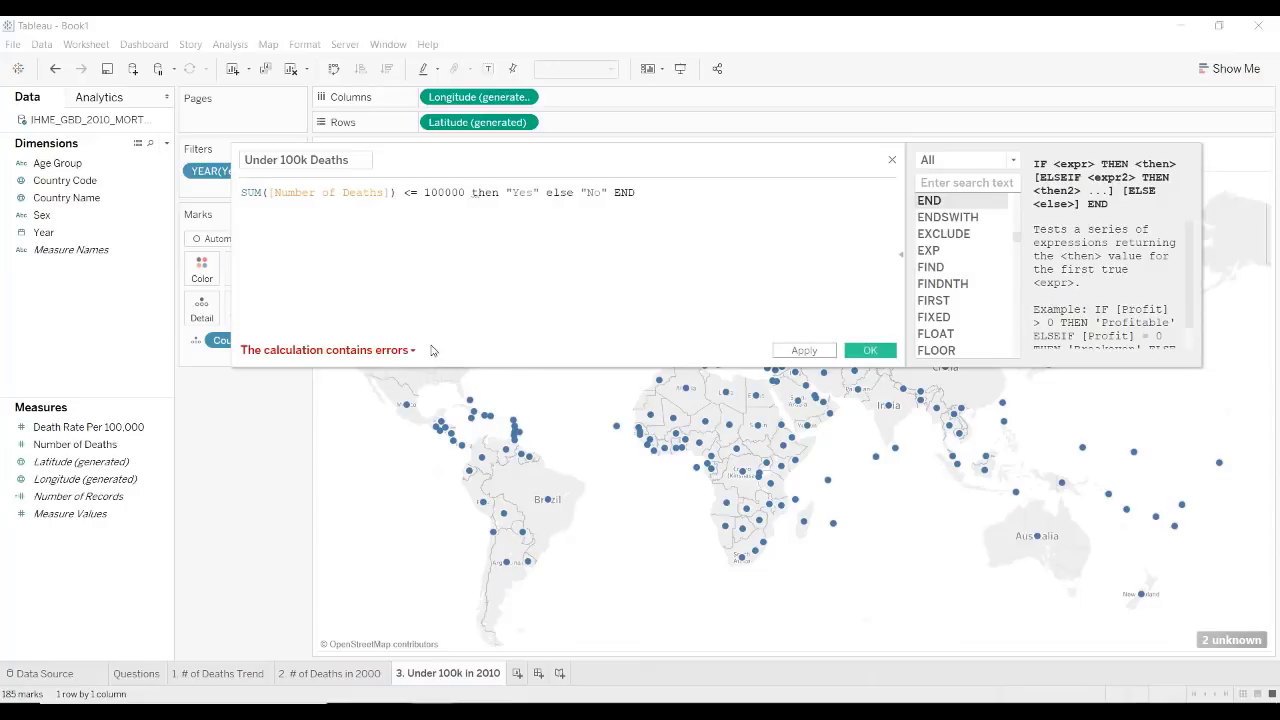
{"action": "left_click", "coordinate": [382, 359]}
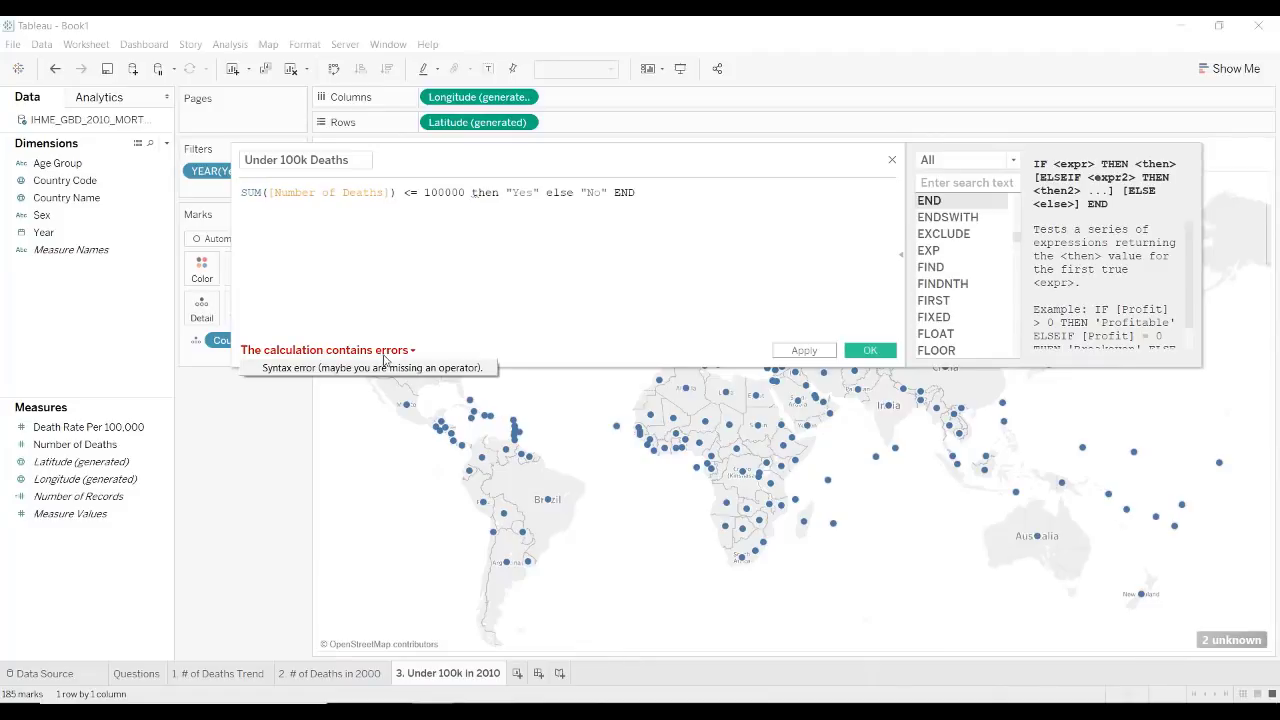
{"action": "left_click", "coordinate": [392, 298]}
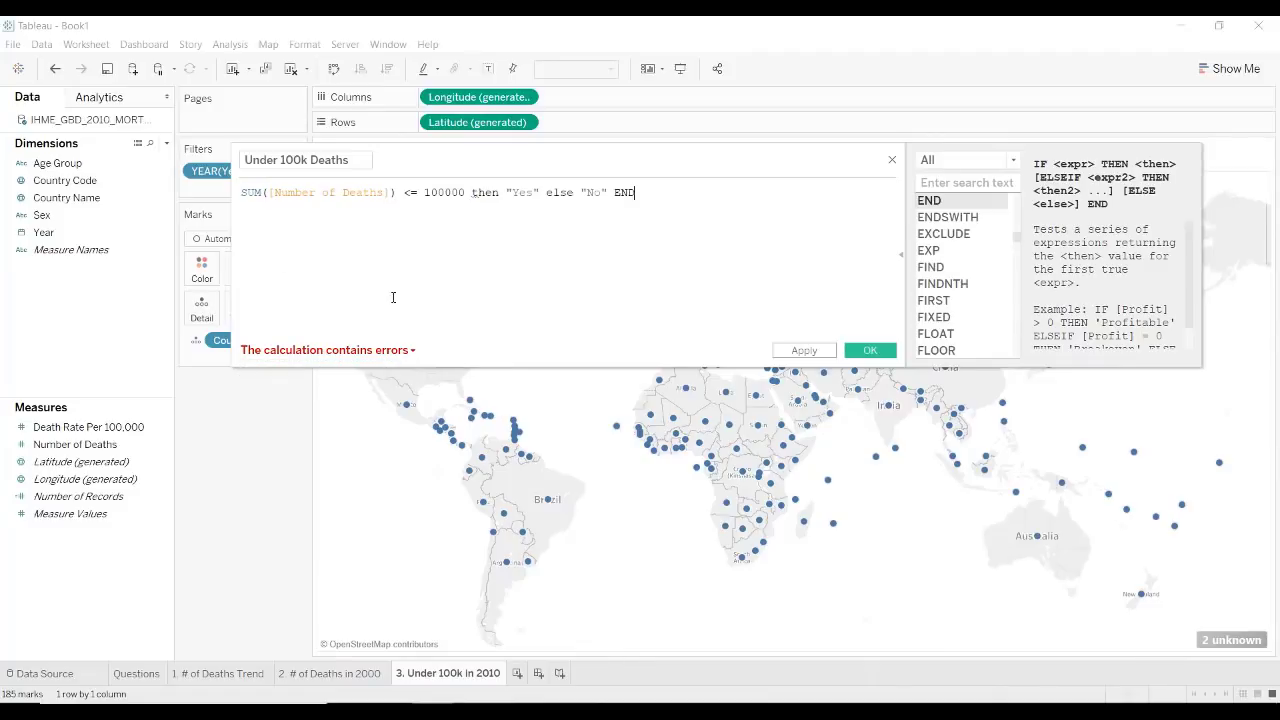
{"action": "key", "text": "ctrl+a"}
{"action": "left_click", "coordinate": [330, 243]}
{"action": "left_click", "coordinate": [406, 352]}
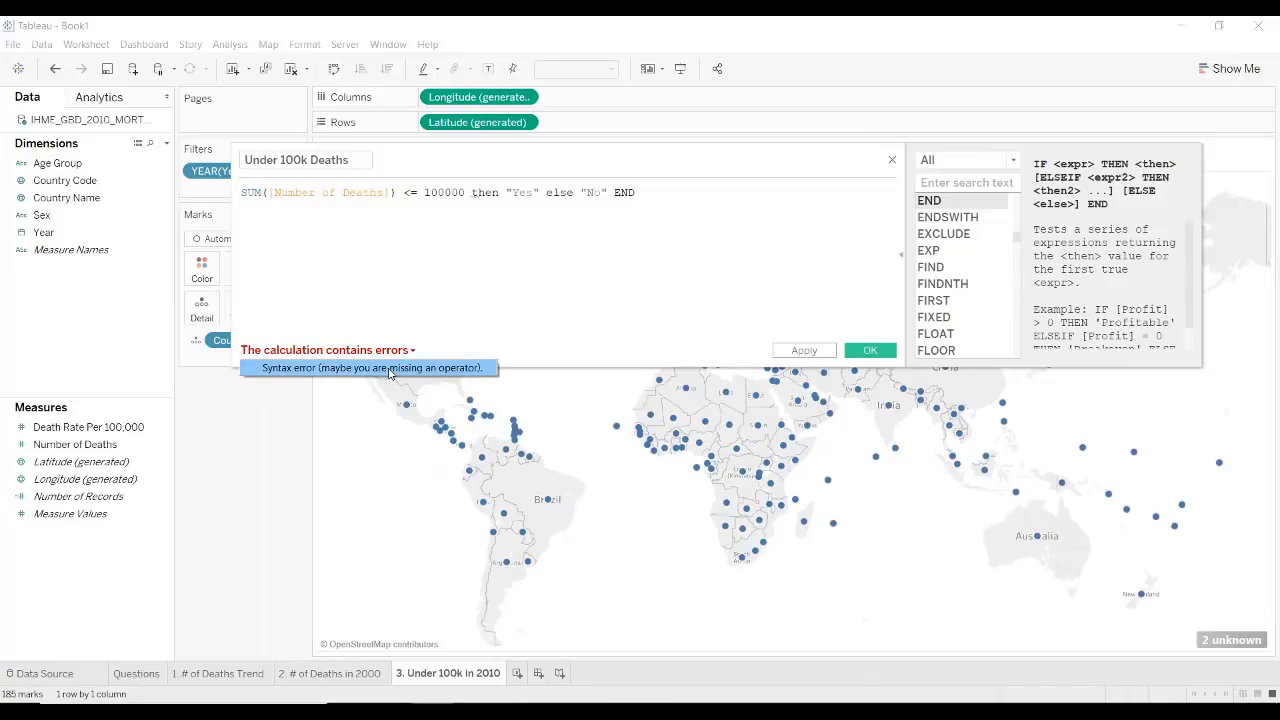
{"action": "left_click", "coordinate": [410, 249]}
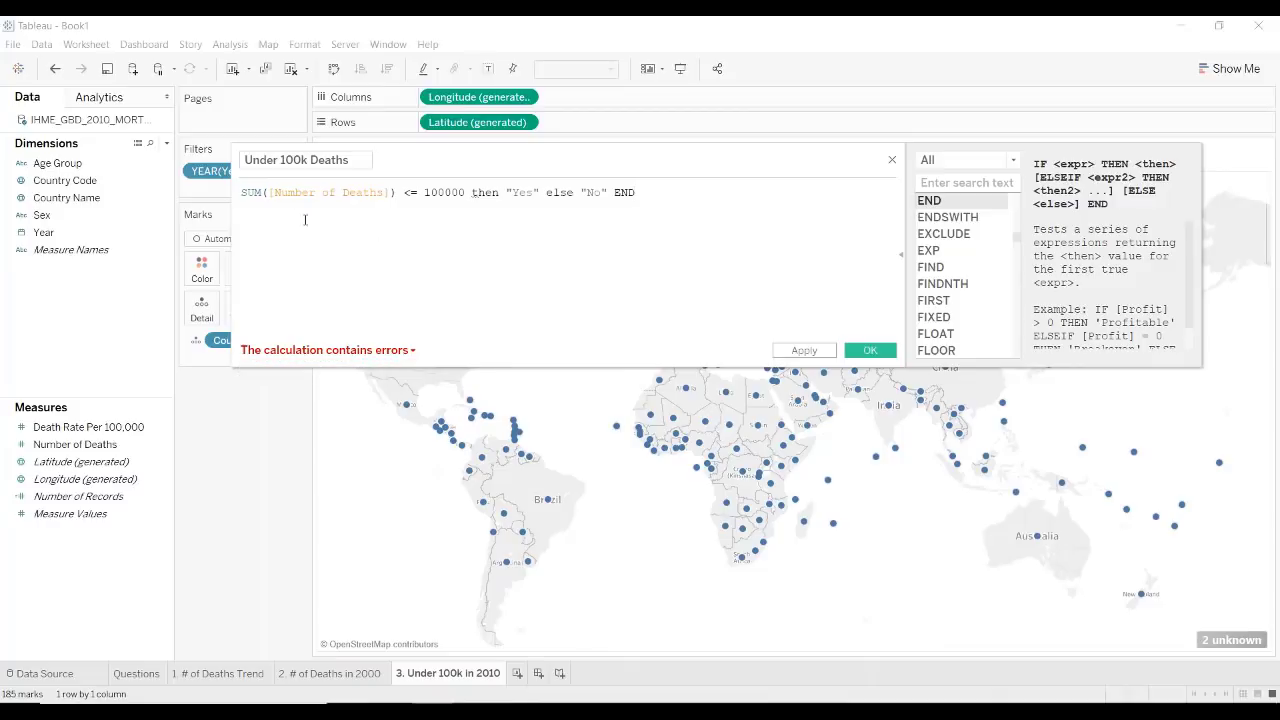
Add IF at the start of the formula, before sum([Number of Deaths]), and save the calculated field.
{"action": "left_click", "coordinate": [242, 192]}
{"action": "type", "text": "IF"}
{"action": "key", "text": "Delete"}
{"action": "key", "text": "Delete"}
{"action": "key", "text": "Delete"}
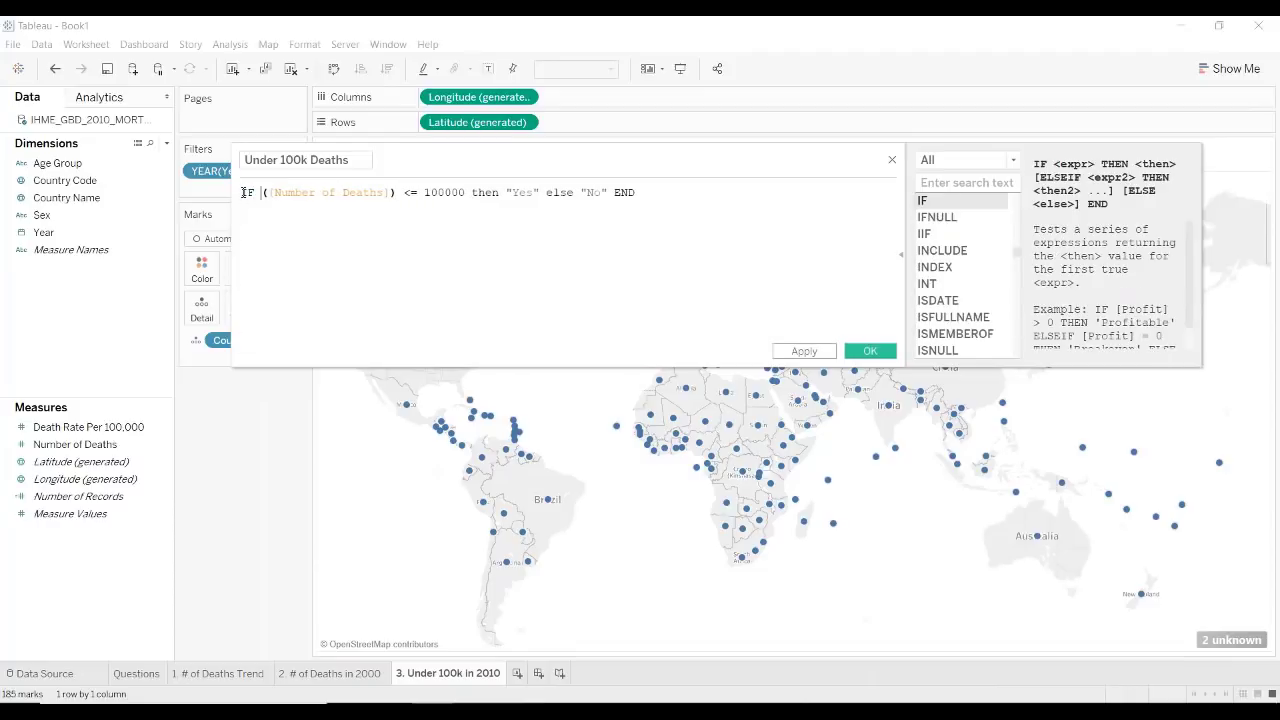
{"action": "type", "text": "sum"}
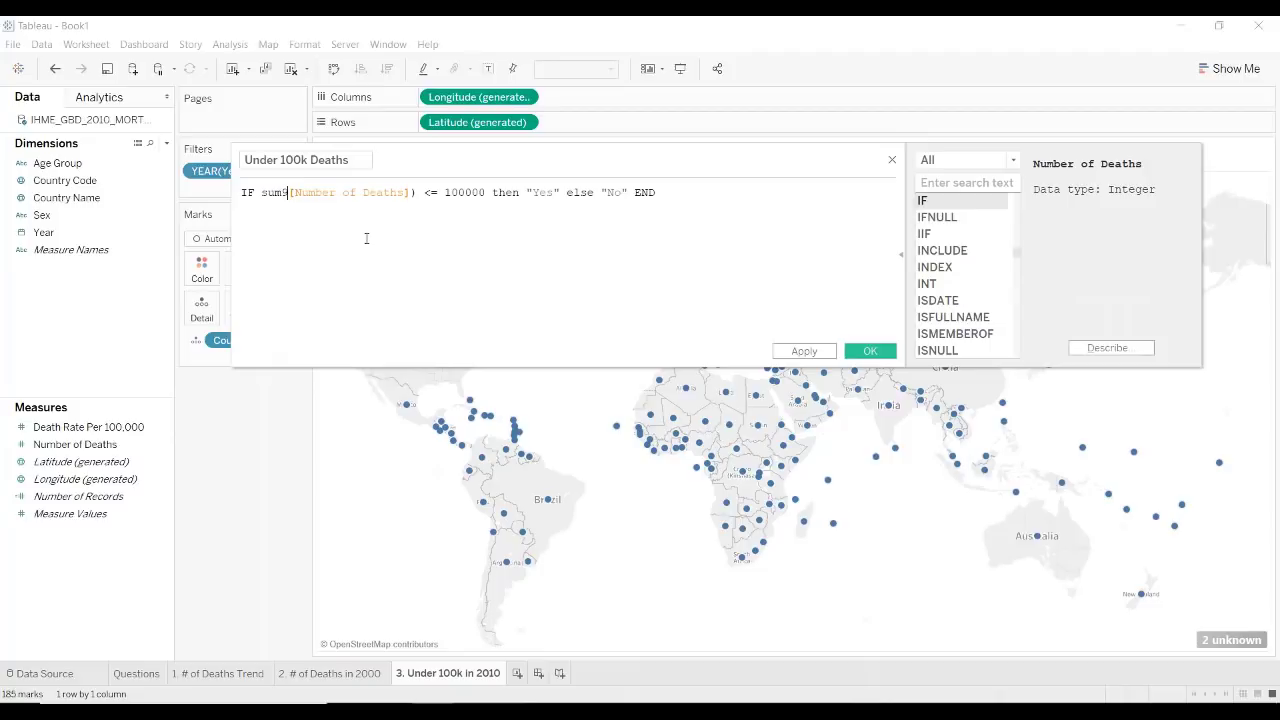
{"action": "key", "text": "Right"}
{"action": "left_click", "coordinate": [519, 192]}
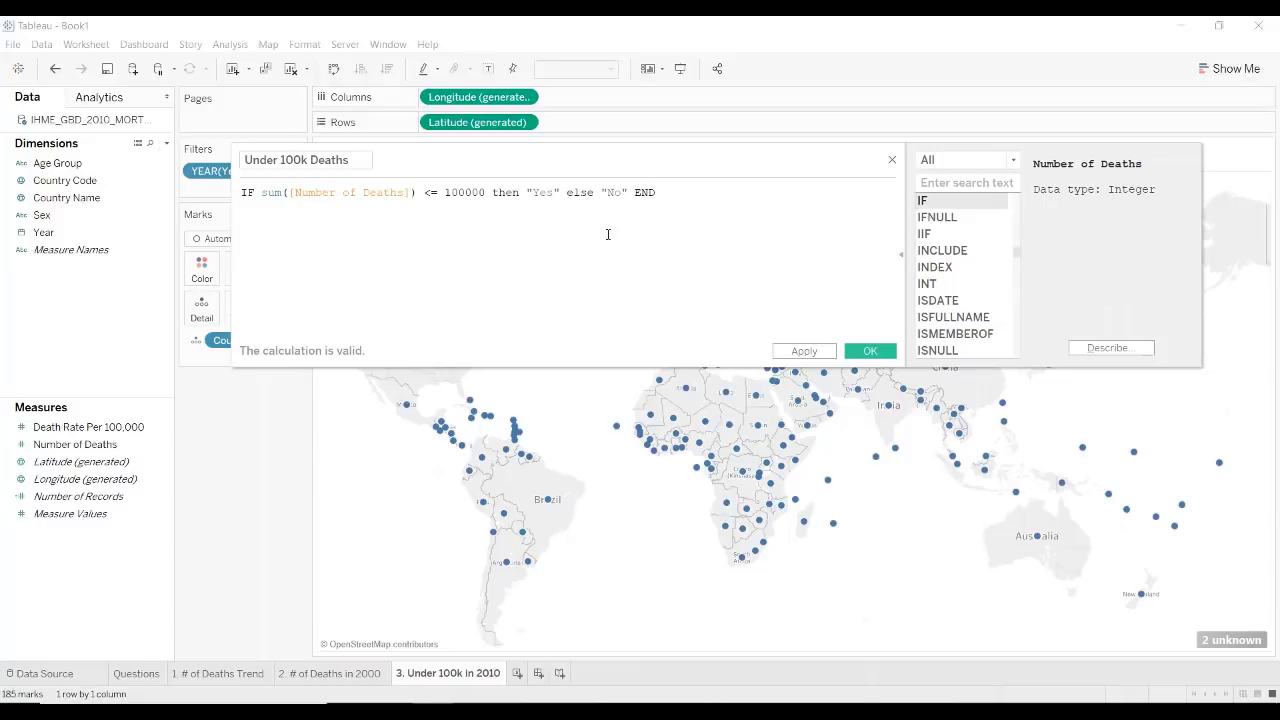
{"action": "left_click", "coordinate": [820, 352]}
{"action": "left_click", "coordinate": [870, 352]}
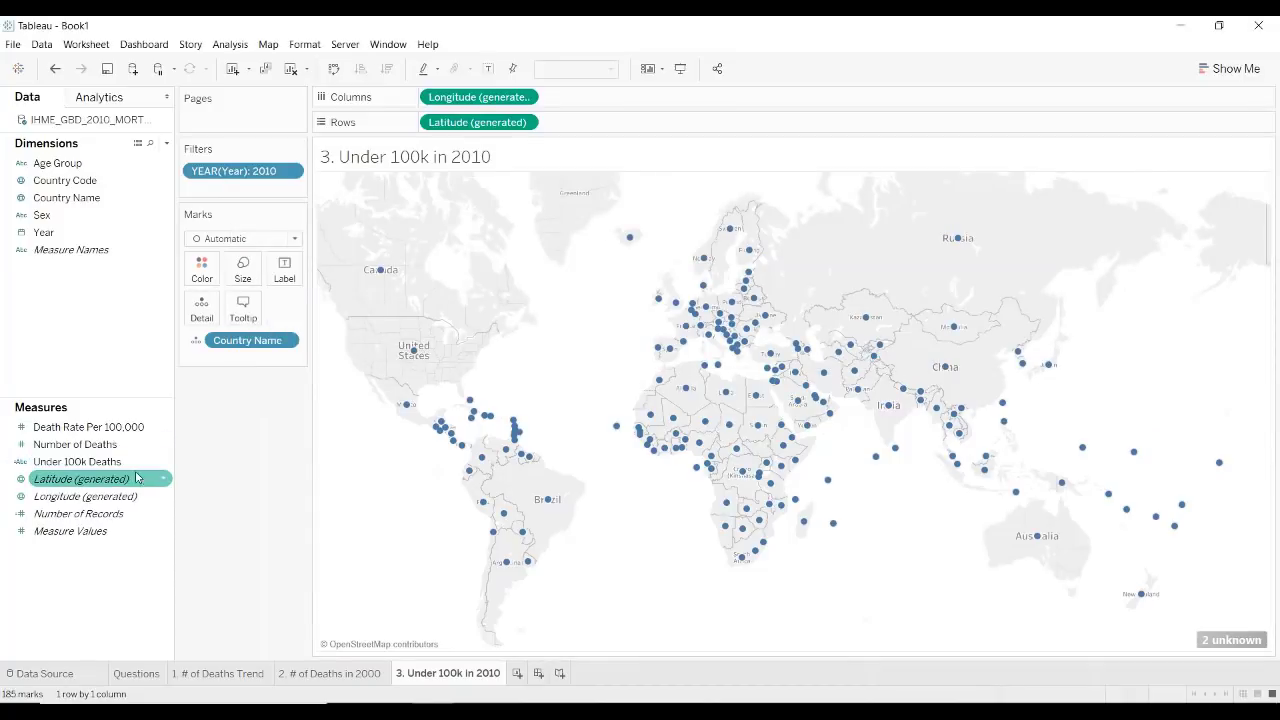
Color the map by Under 100k Deaths and label the countries with Country Name.
{"action": "left_click_drag", "start_coordinate": [100, 468], "coordinate": [198, 279]}
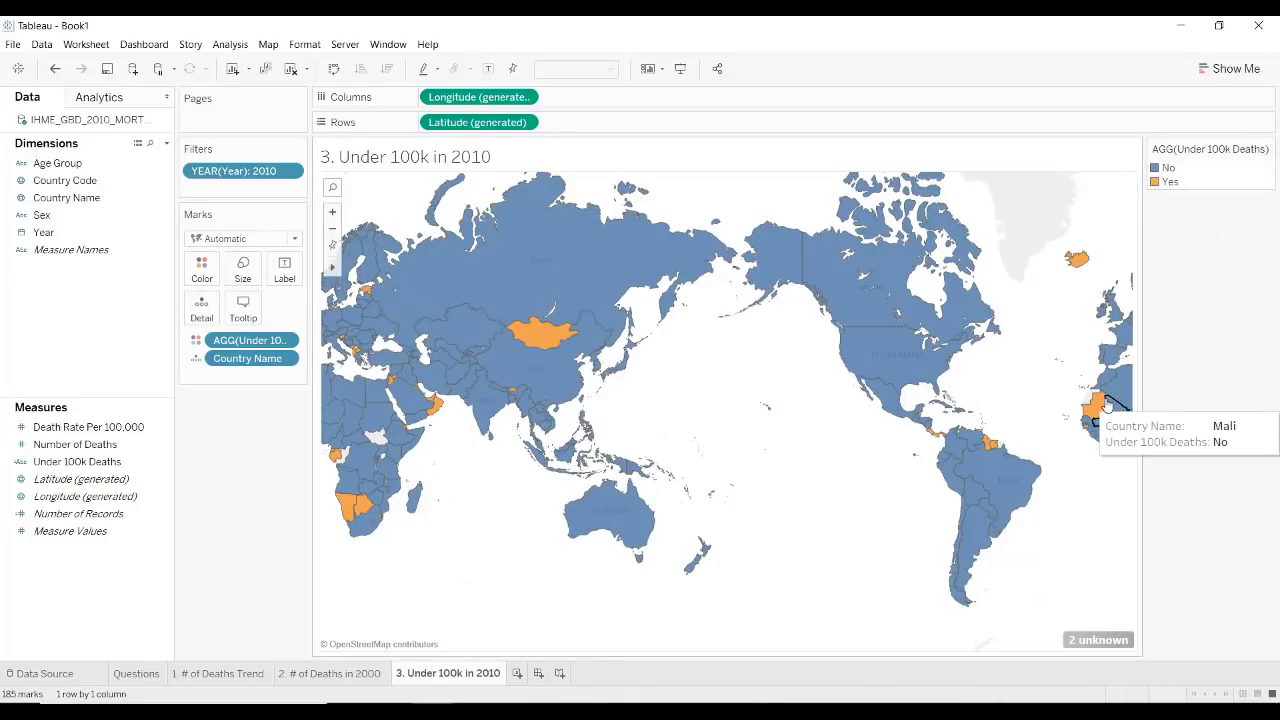
{"action": "mouse_move", "coordinate": [1095, 418]}
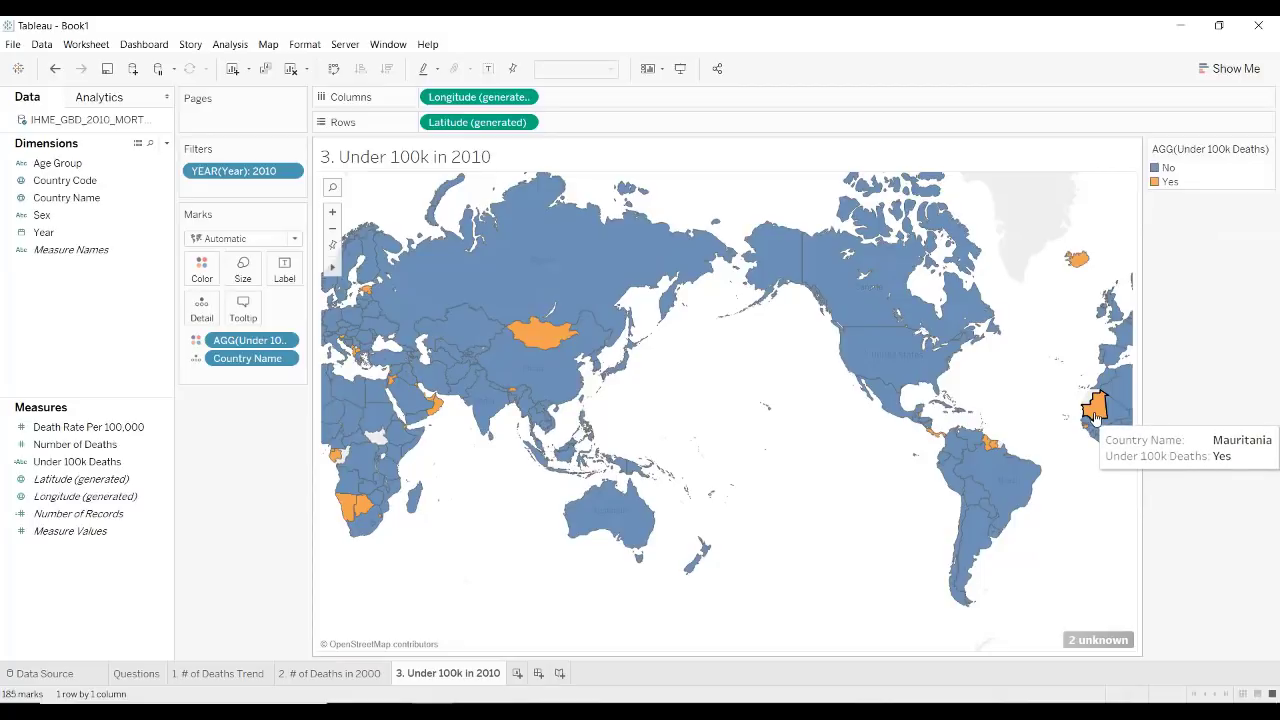
{"action": "mouse_move", "coordinate": [547, 336]}
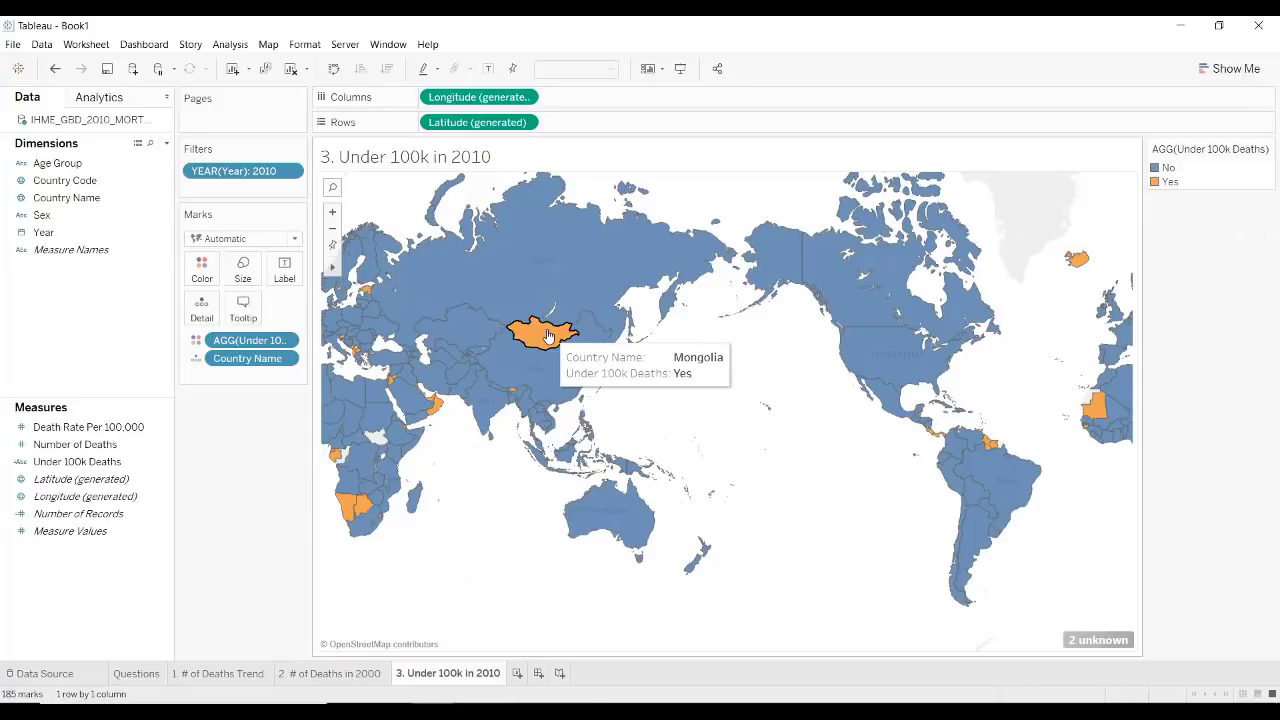
{"action": "left_click_drag", "start_coordinate": [88, 197], "coordinate": [288, 268]}
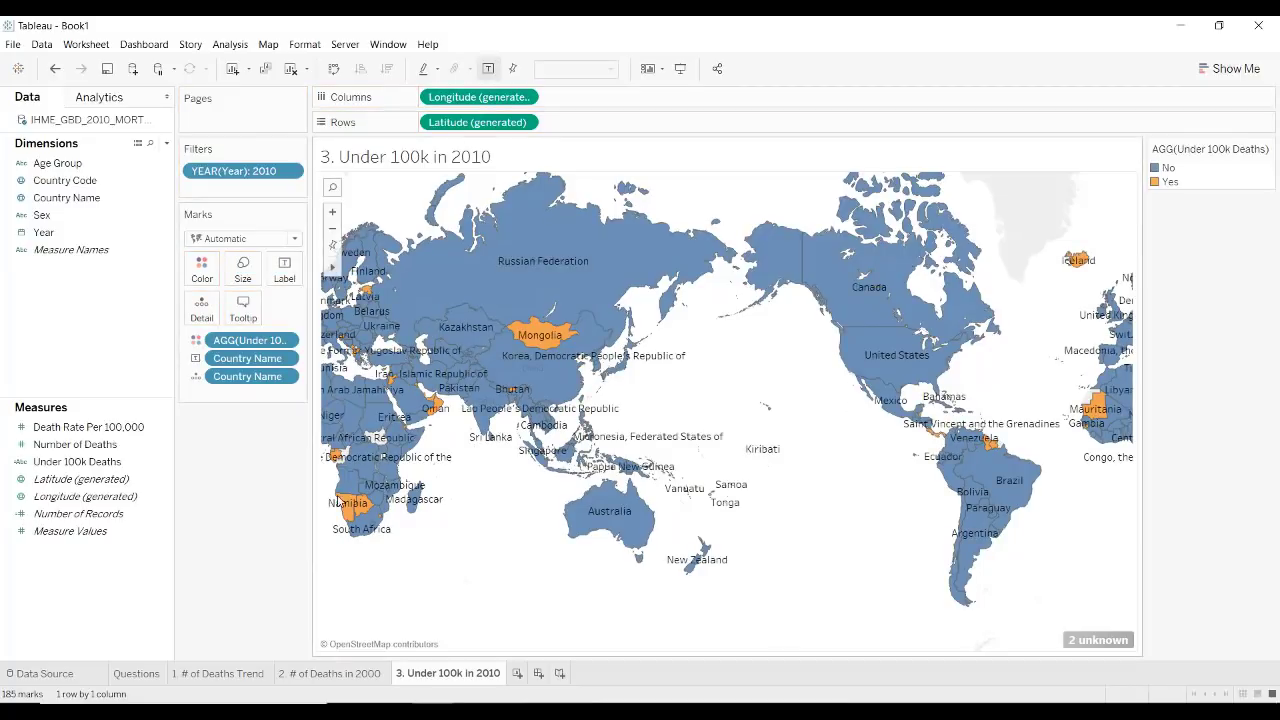
{"action": "mouse_move", "coordinate": [372, 470]}
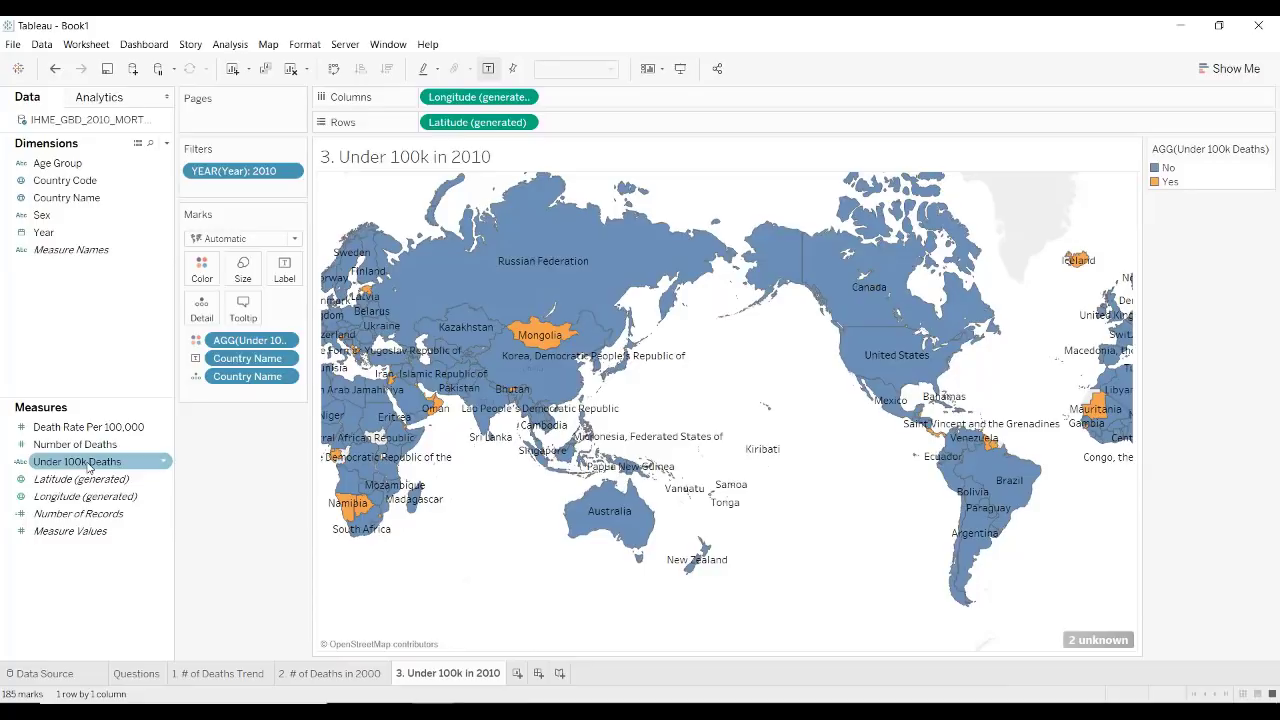
Filter the map by Under 100k Deaths, keeping only Yes.
{"action": "left_click_drag", "start_coordinate": [88, 462], "coordinate": [266, 192]}
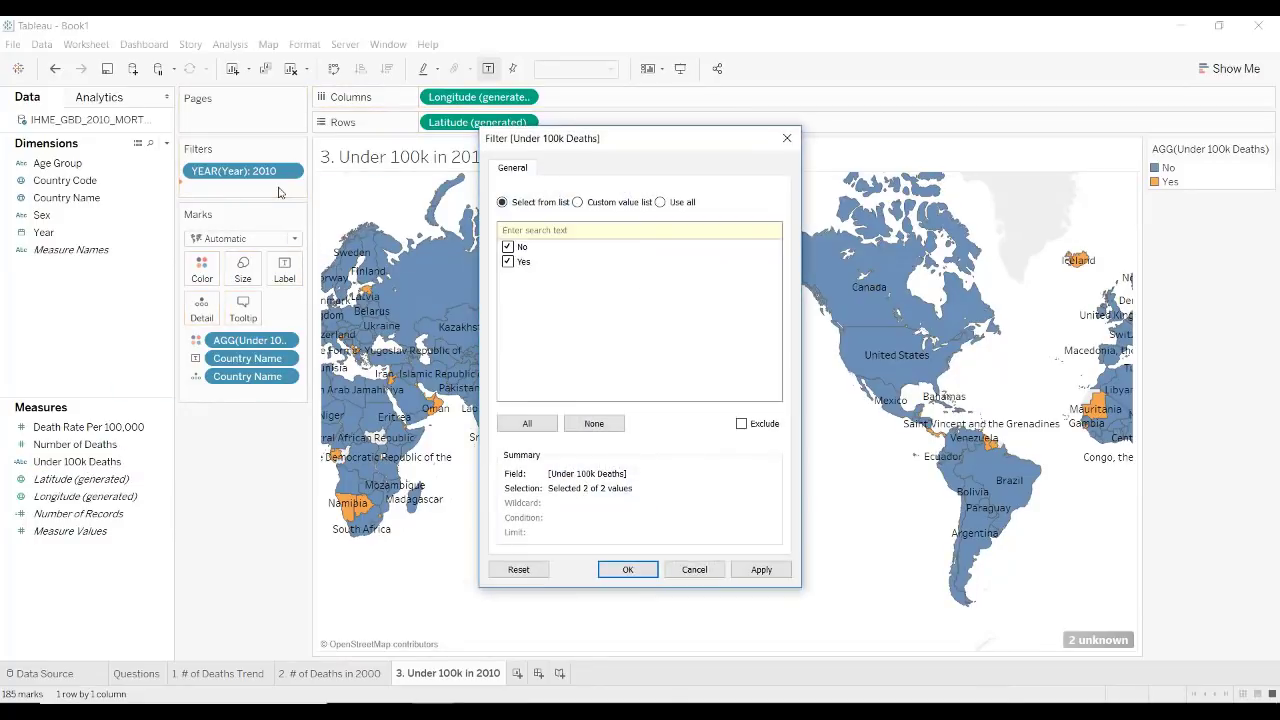
{"action": "left_click", "coordinate": [508, 247]}
{"action": "left_click", "coordinate": [770, 570]}
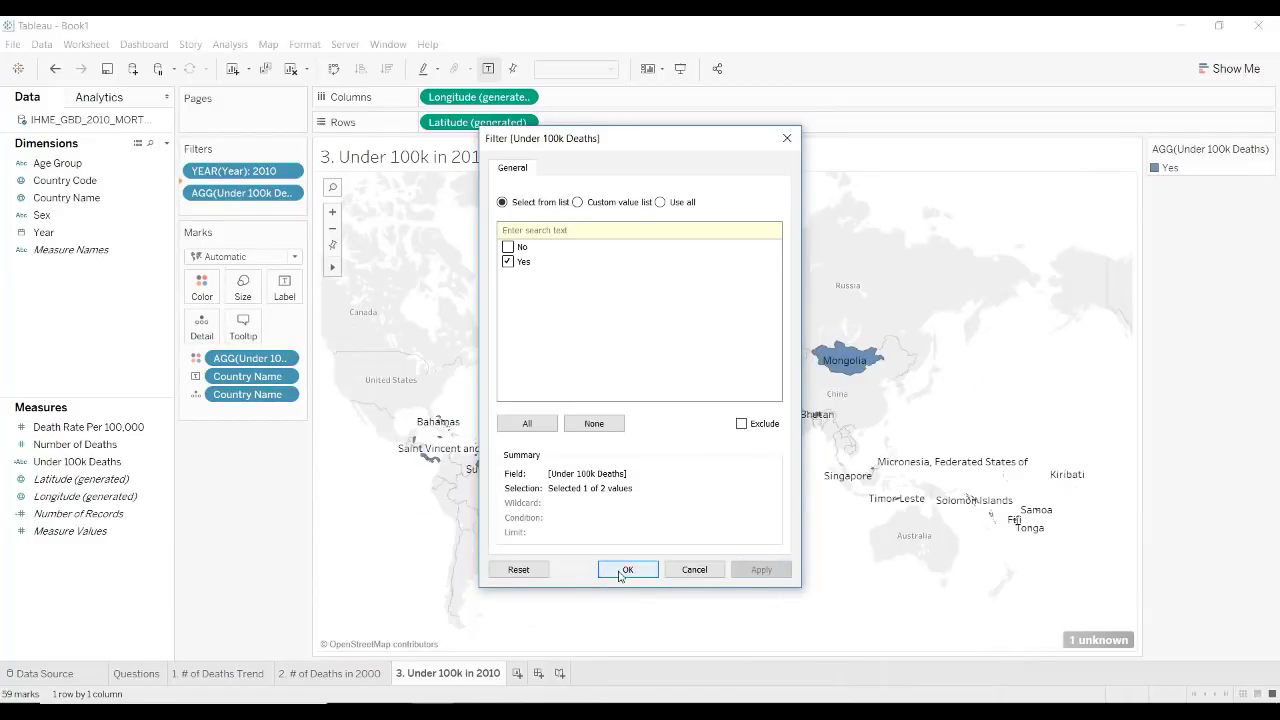
{"action": "left_click", "coordinate": [610, 570]}
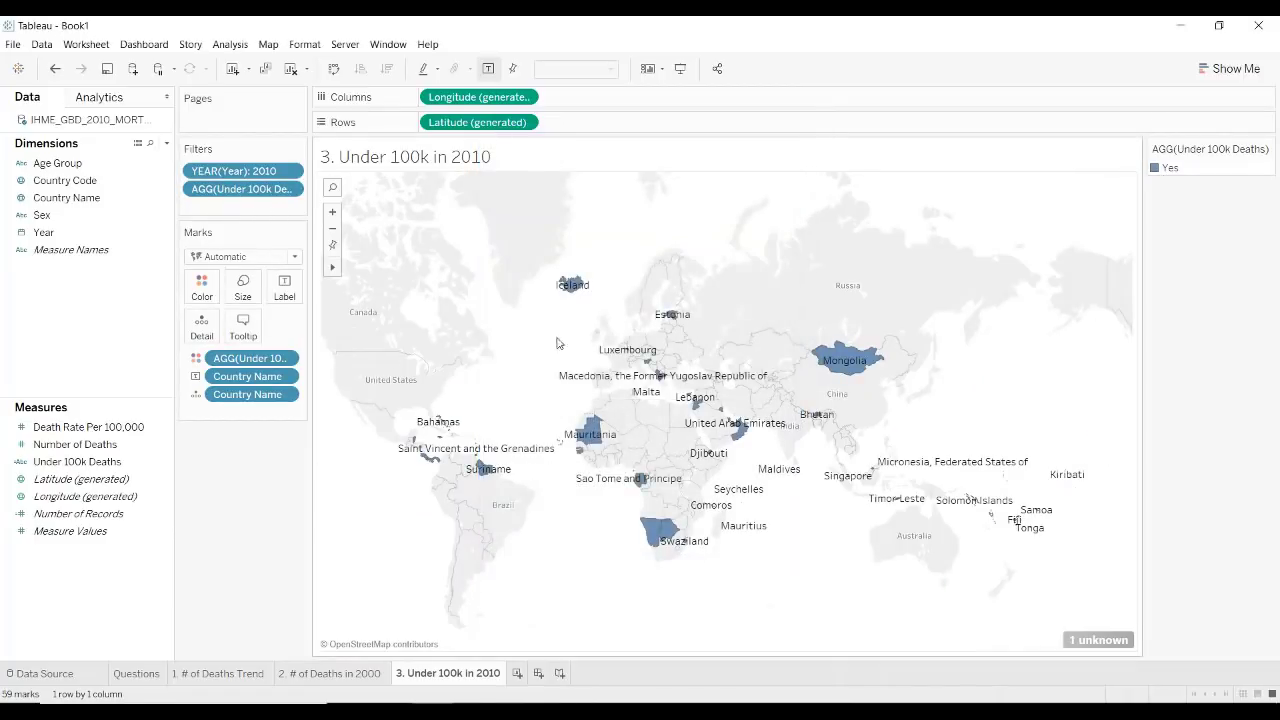
Change the map color of the Yes value to green from the Automatic palette.
{"action": "double_click", "coordinate": [1155, 168]}
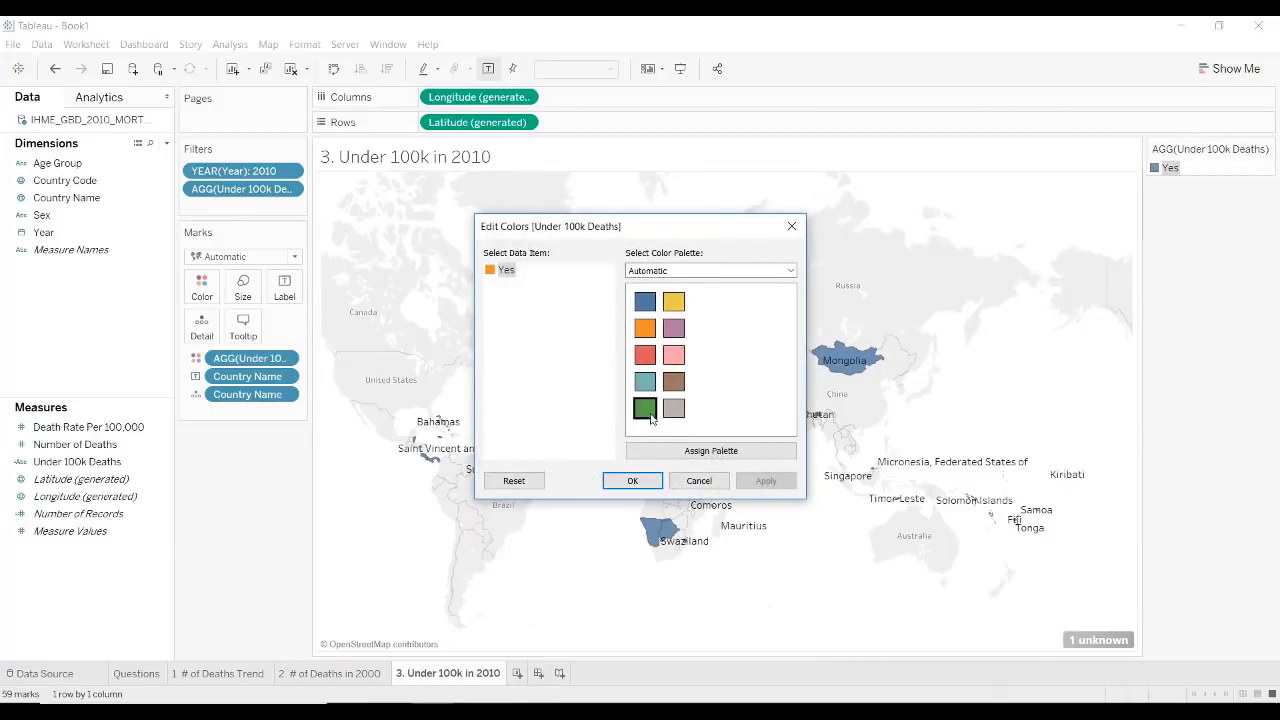
{"action": "left_click", "coordinate": [645, 408]}
{"action": "left_click", "coordinate": [766, 481]}
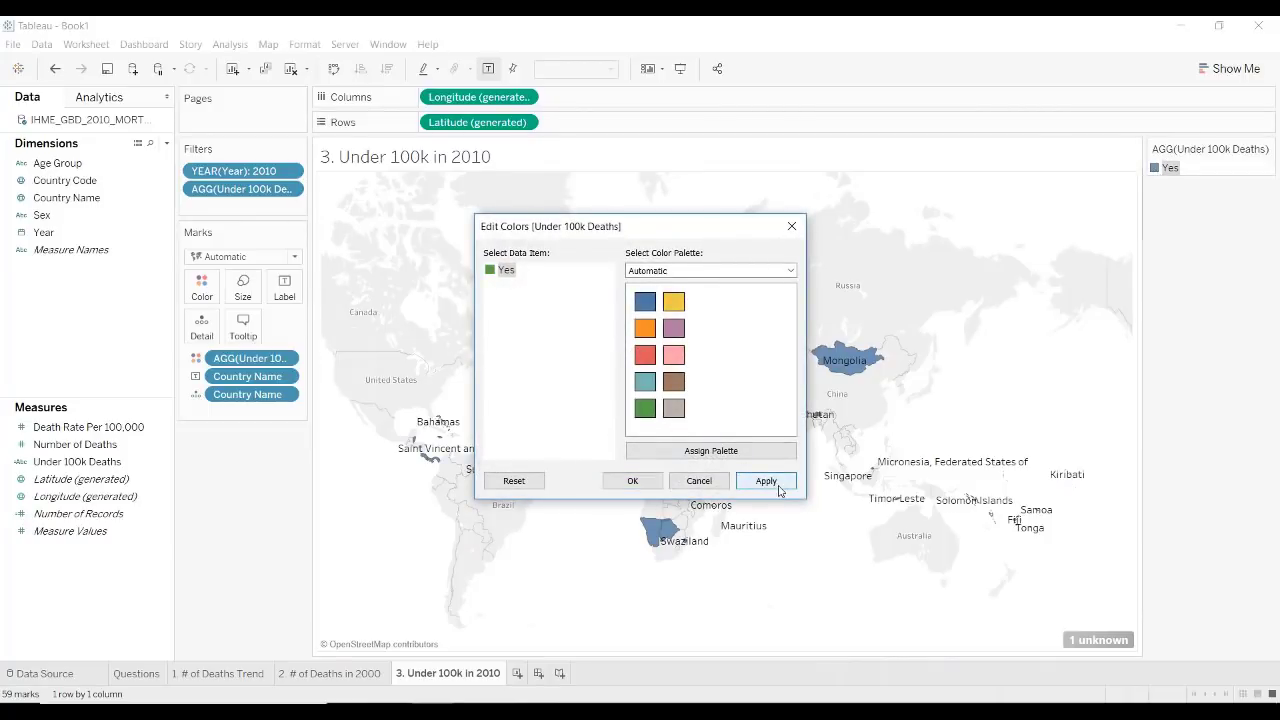
{"action": "left_click", "coordinate": [632, 481]}
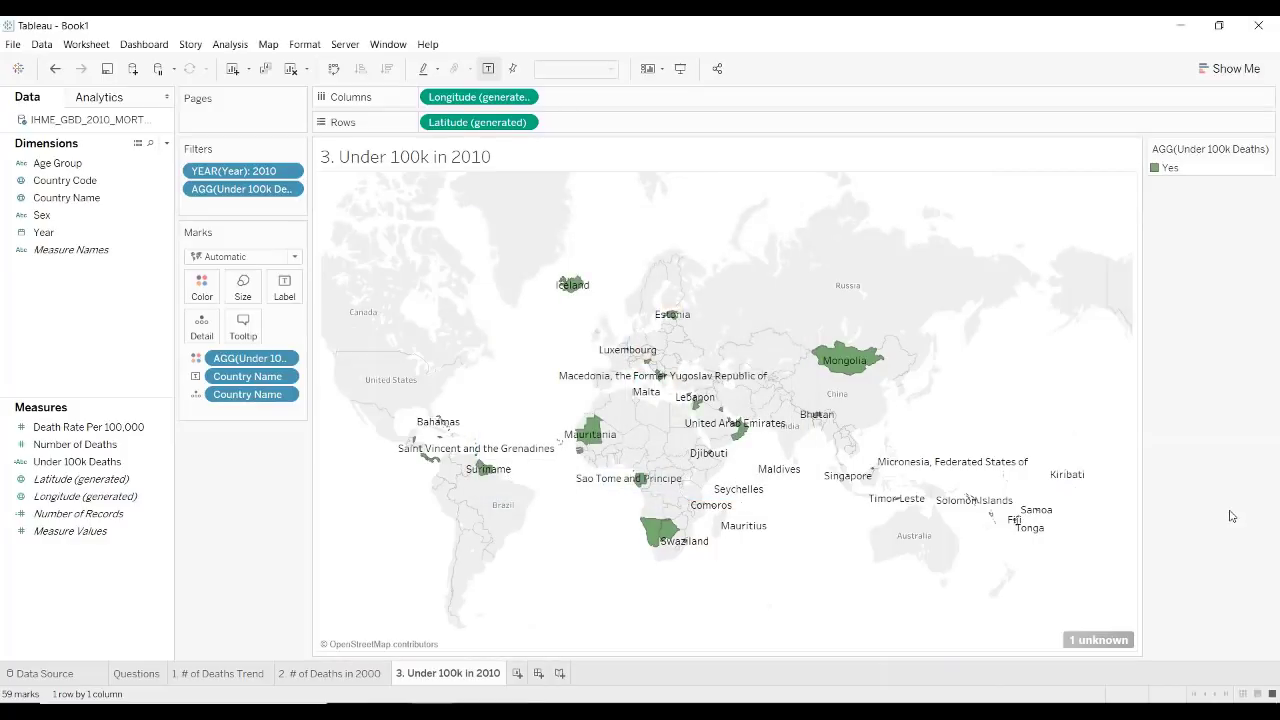
Examine the highlighted countries on the map and reread the three questions on the Questions sheet.
{"action": "mouse_move", "coordinate": [846, 372]}
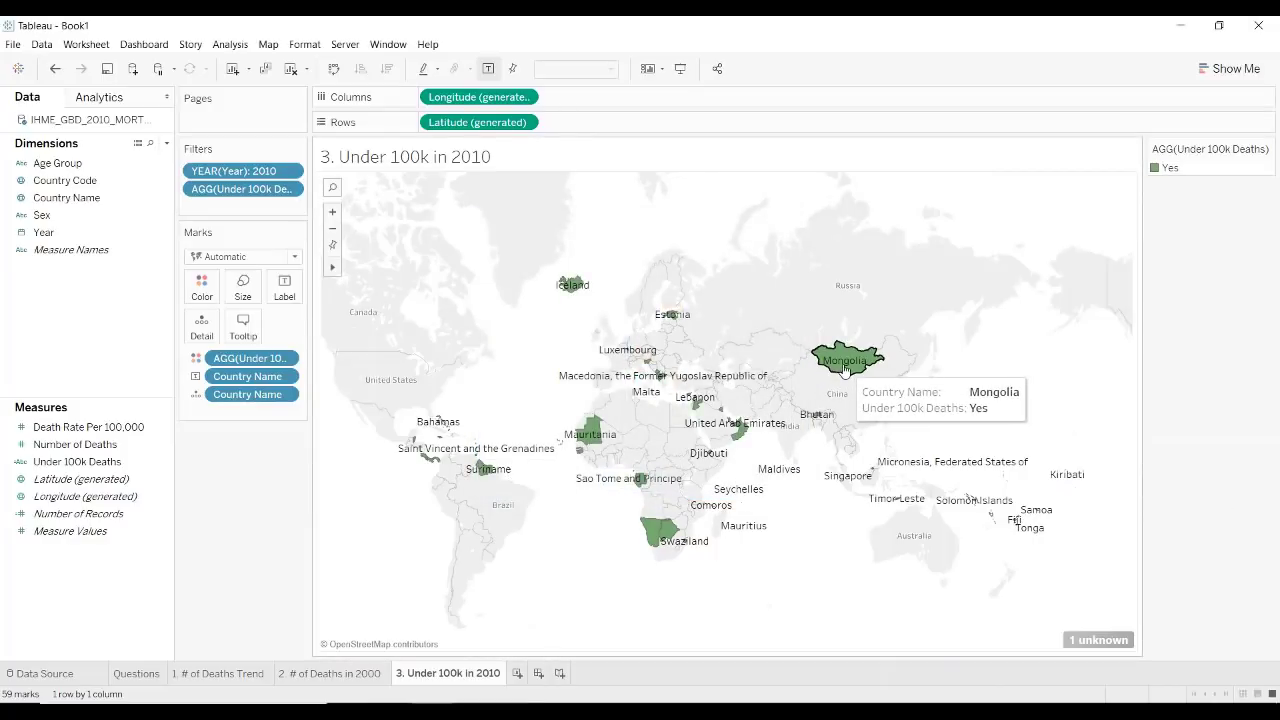
{"action": "mouse_move", "coordinate": [666, 536]}
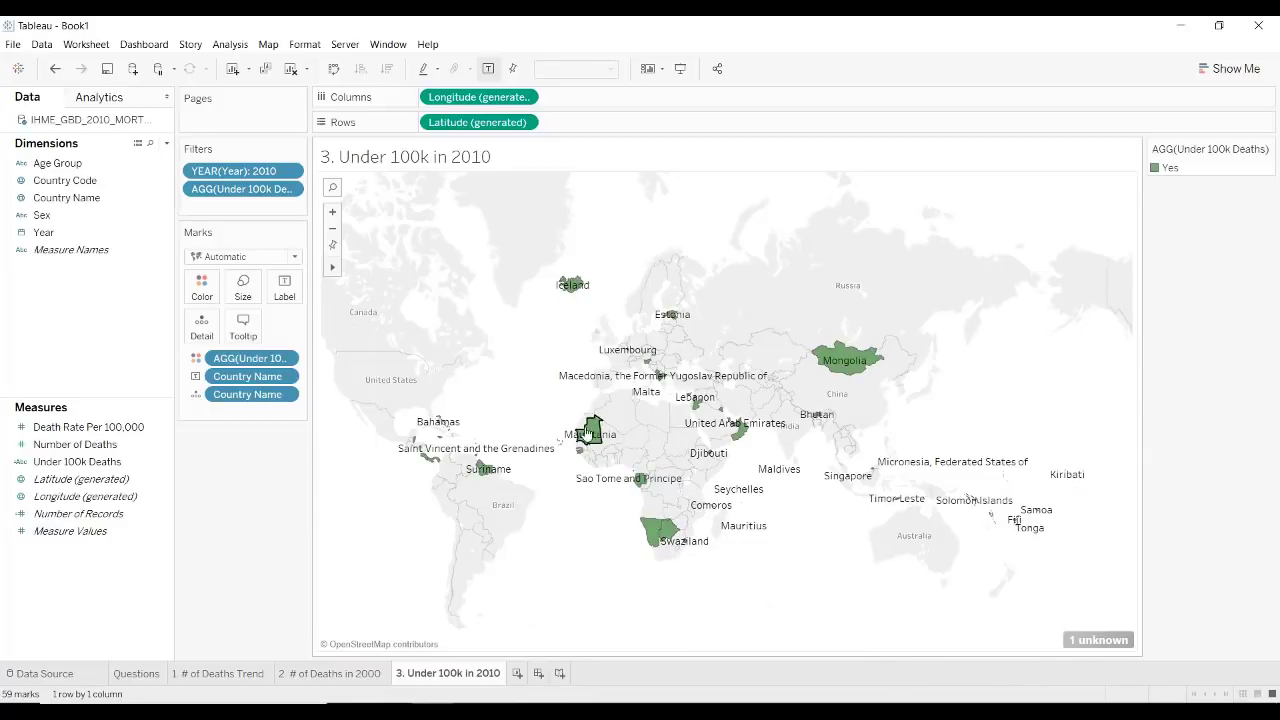
{"action": "mouse_move", "coordinate": [572, 298]}
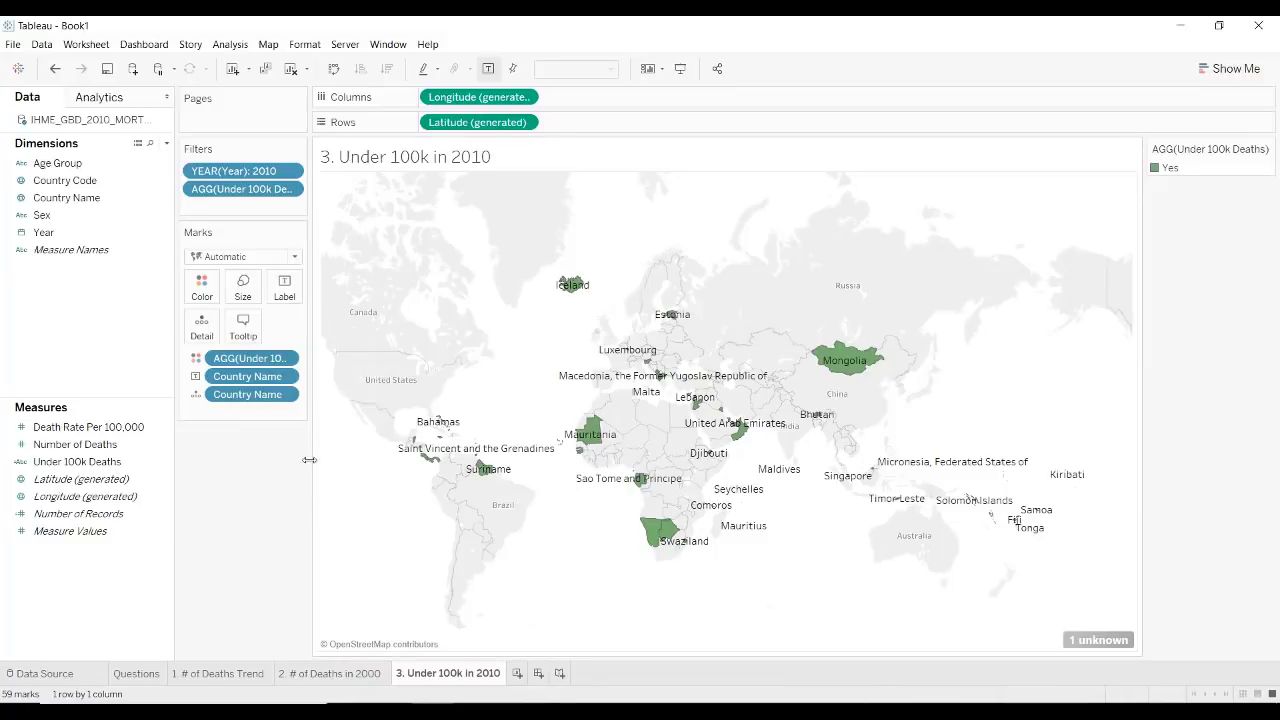
{"action": "left_click", "coordinate": [138, 674]}
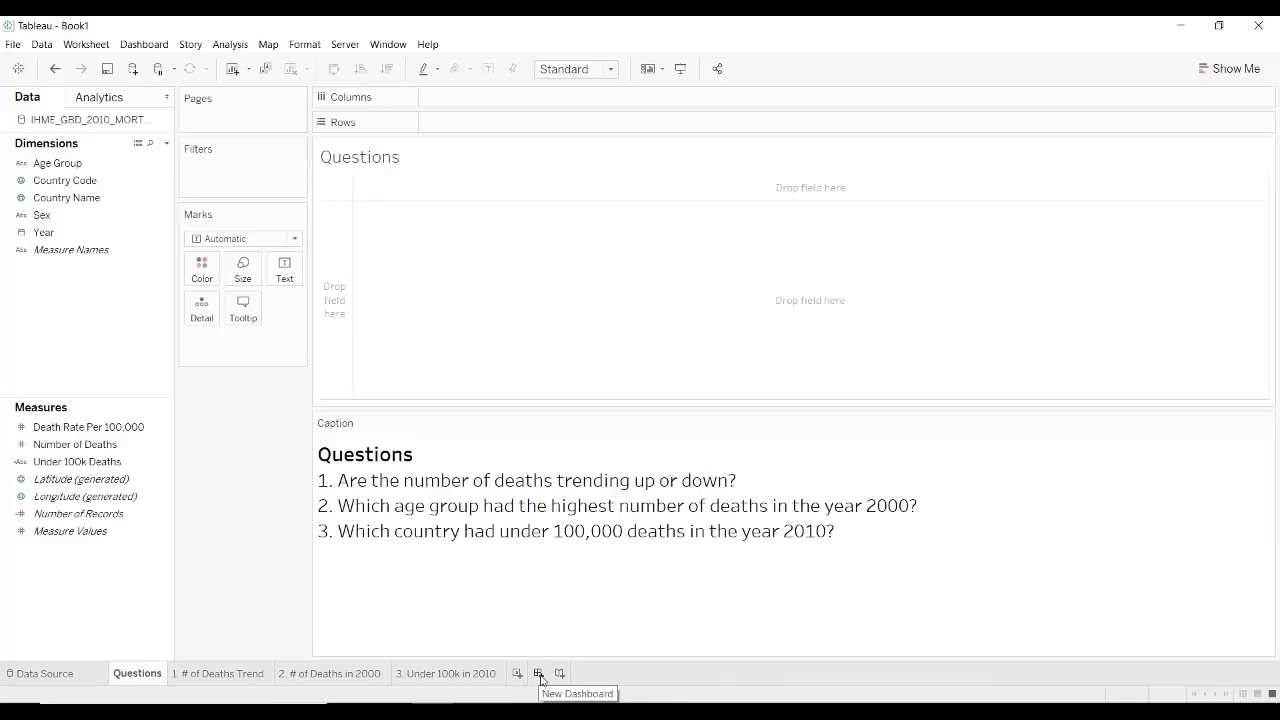
Create a new dashboard and rename it Global Burden of Disease.
{"action": "left_click", "coordinate": [538, 674]}
{"action": "double_click", "coordinate": [541, 675]}
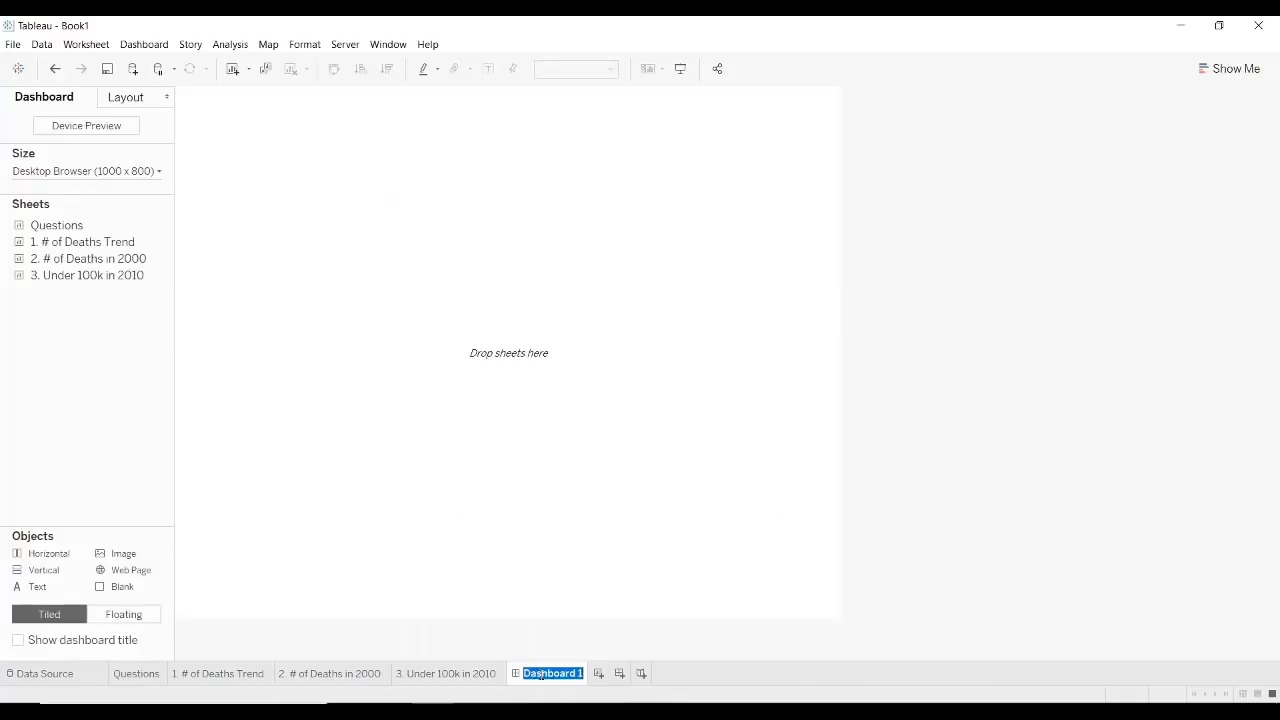
{"action": "type", "text": "Global Burden of Dise"}
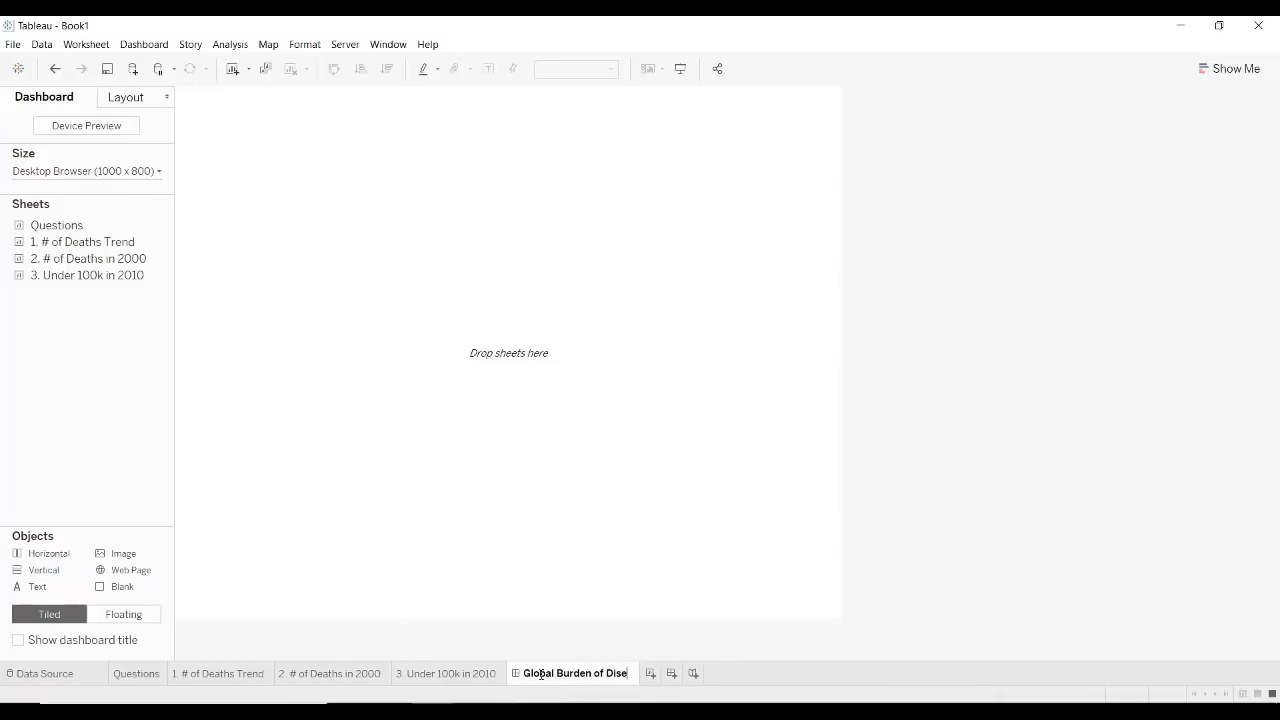
{"action": "type", "text": "ase"}
{"action": "key", "text": "Return"}
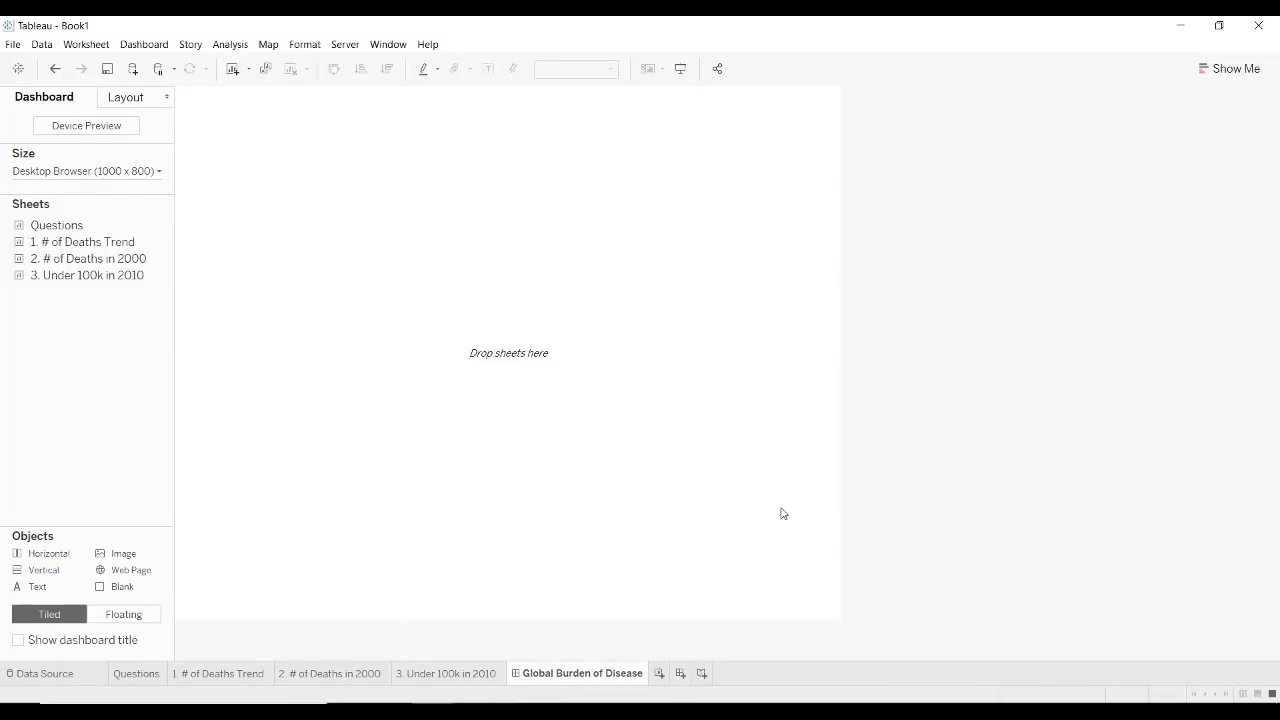
Set the dashboard's fixed width to 1300 px and show the dashboard title.
{"action": "left_click", "coordinate": [100, 172]}
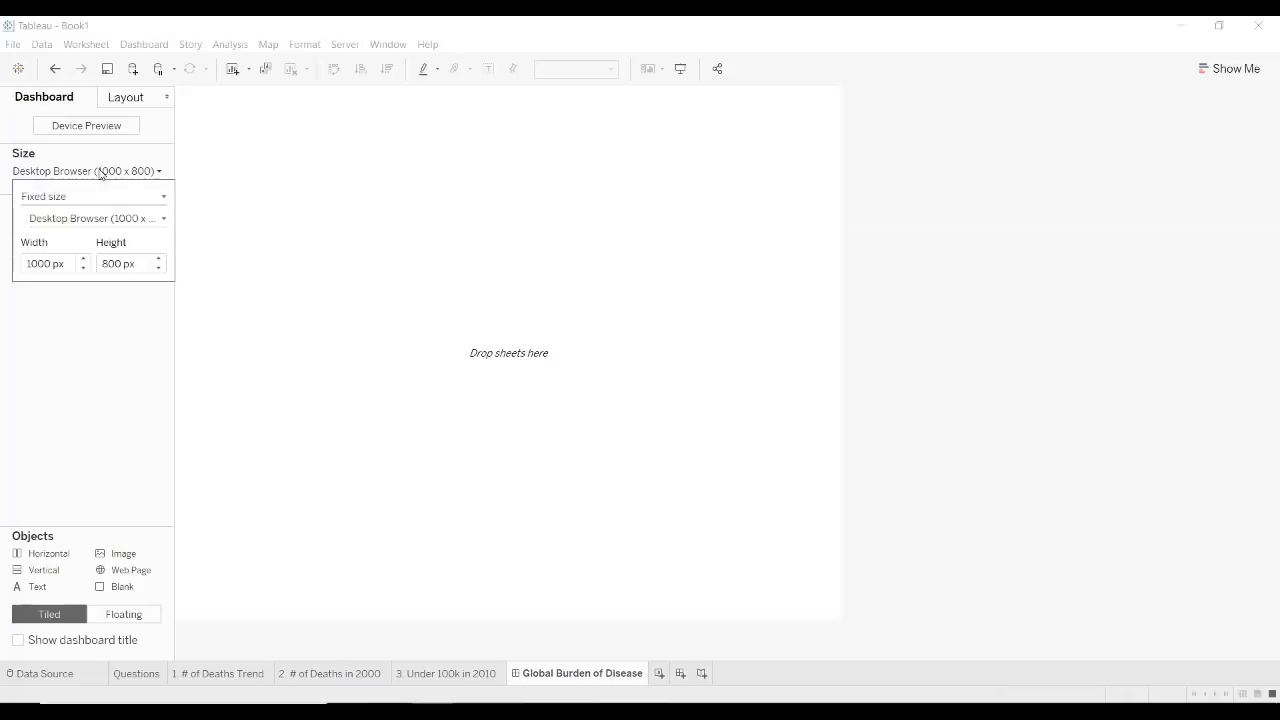
{"action": "left_click", "coordinate": [84, 258]}
{"action": "left_click", "coordinate": [84, 258]}
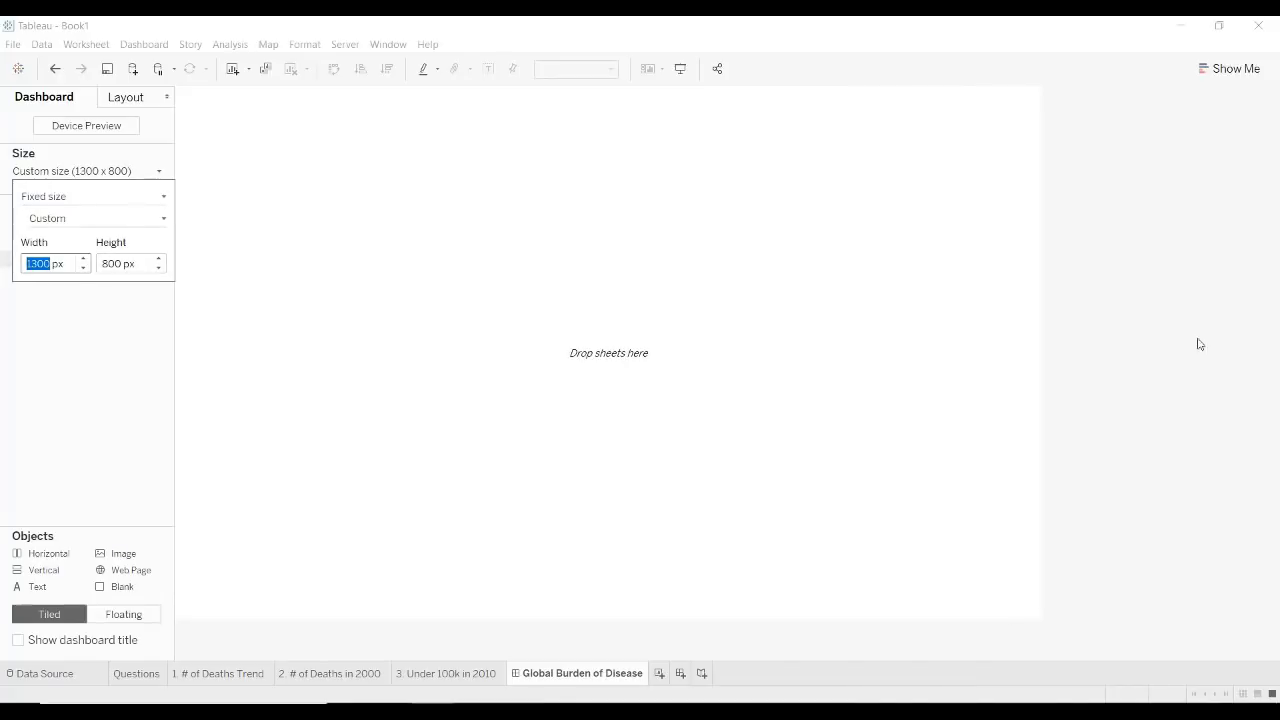
{"action": "left_click", "coordinate": [204, 222]}
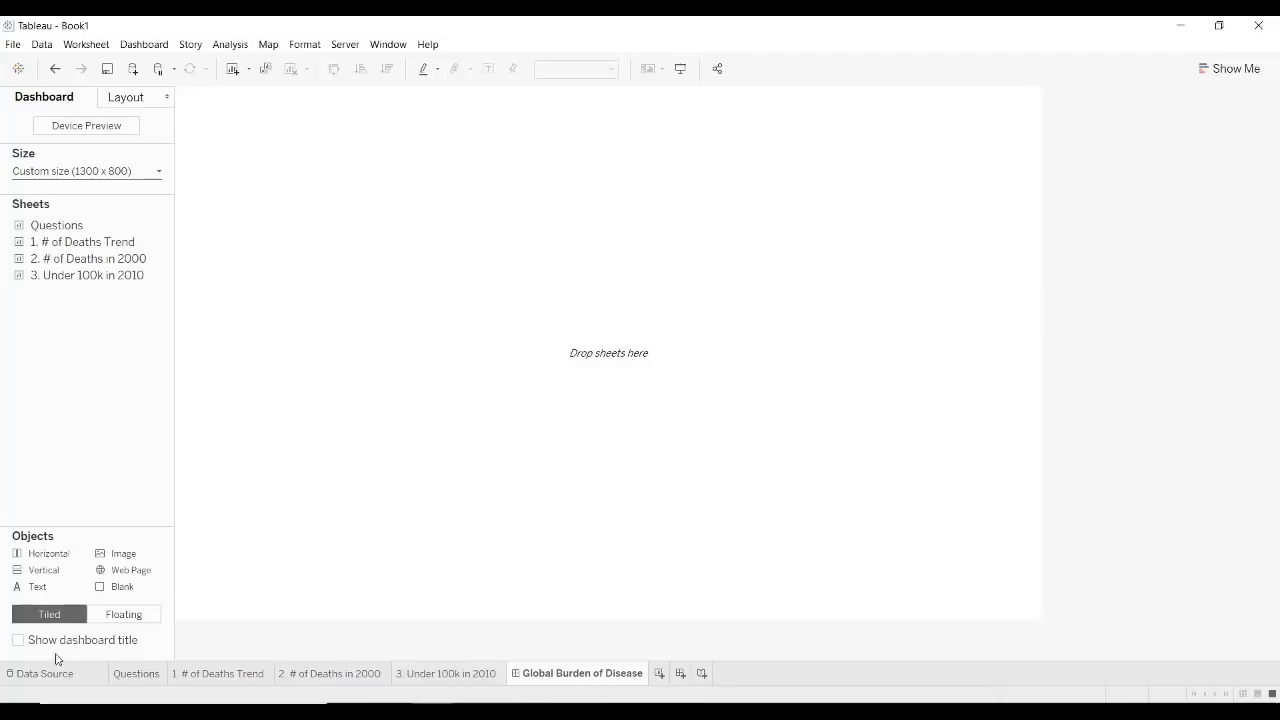
{"action": "left_click", "coordinate": [26, 641]}
Place the # of Deaths Trend sheet under the dashboard title, # of Deaths in 2000 beside it and Under 100k in 2010 below both.
{"action": "mouse_move", "coordinate": [63, 238]}
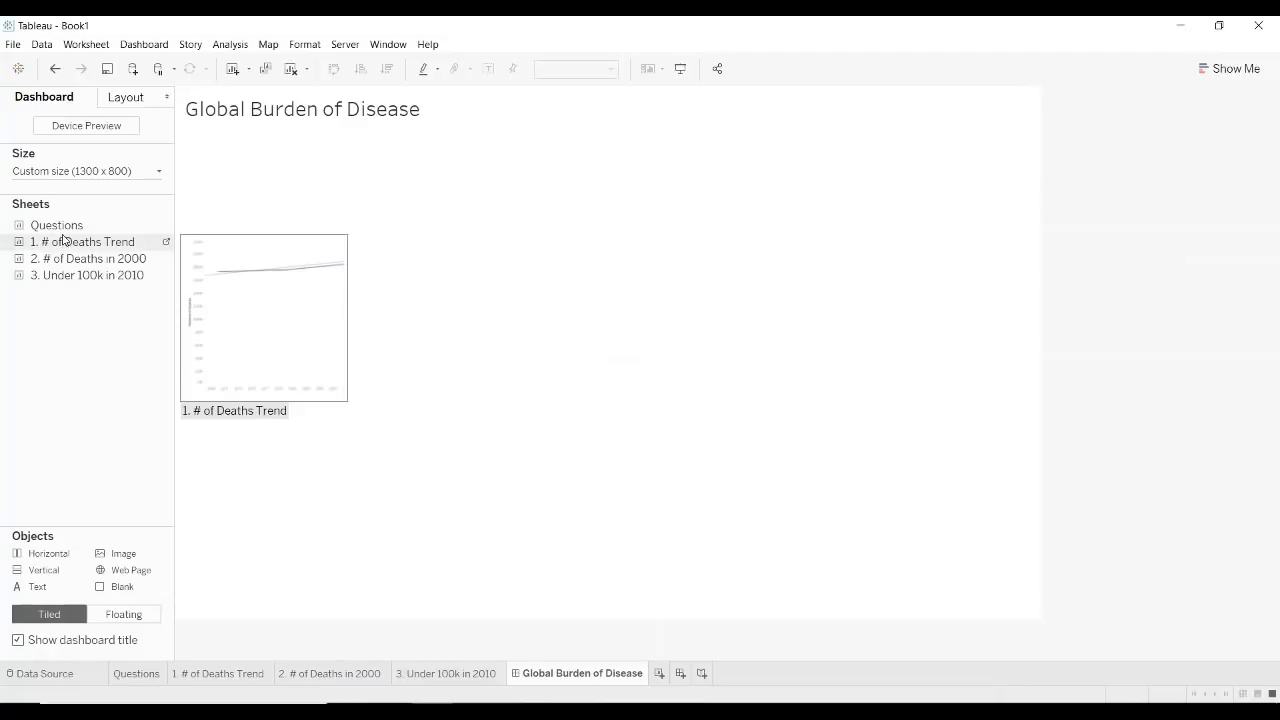
{"action": "mouse_move", "coordinate": [76, 262]}
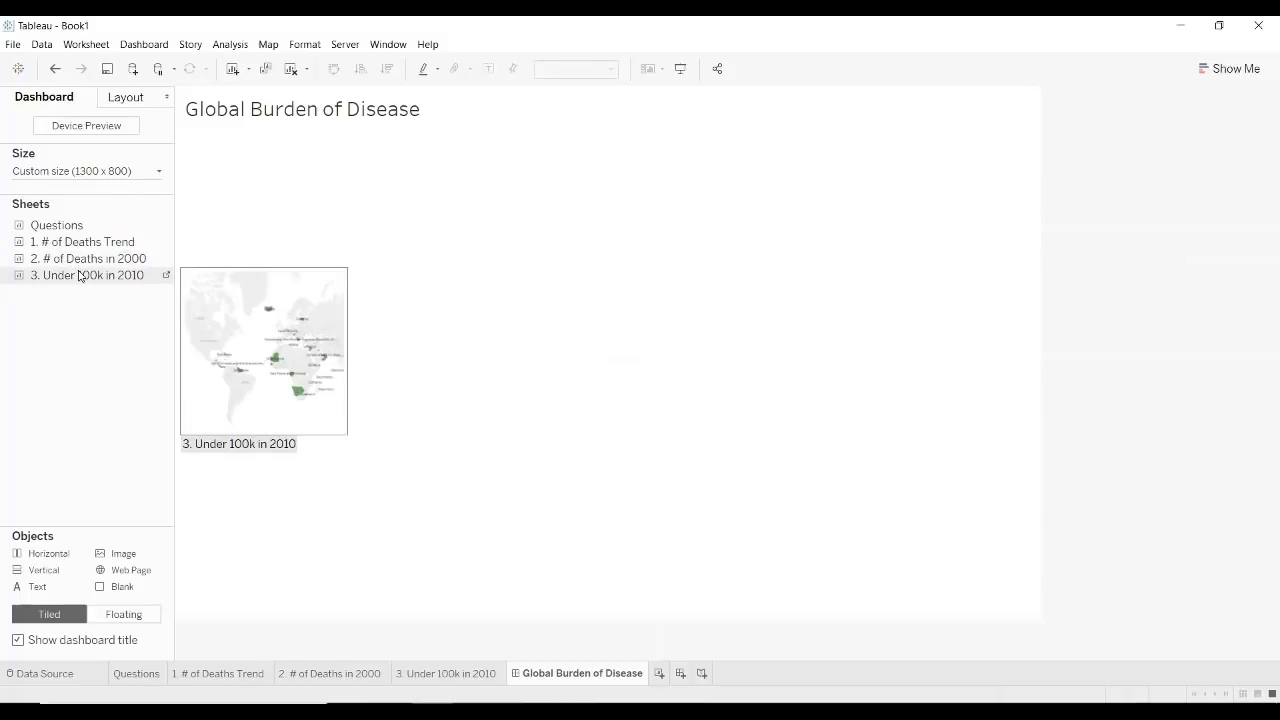
{"action": "mouse_move", "coordinate": [75, 242]}
{"action": "left_mouse_down"}
{"action": "mouse_move", "coordinate": [271, 177]}
{"action": "mouse_move", "coordinate": [258, 183]}
{"action": "left_mouse_up"}
{"action": "mouse_move", "coordinate": [137, 258]}
{"action": "left_mouse_down"}
{"action": "mouse_move", "coordinate": [597, 198]}
{"action": "mouse_move", "coordinate": [851, 346]}
{"action": "left_mouse_up"}
{"action": "mouse_move", "coordinate": [66, 275]}
{"action": "left_mouse_down"}
{"action": "mouse_move", "coordinate": [423, 486]}
{"action": "mouse_move", "coordinate": [729, 506]}
{"action": "mouse_move", "coordinate": [617, 534]}
{"action": "mouse_move", "coordinate": [596, 627]}
{"action": "mouse_move", "coordinate": [509, 557]}
{"action": "mouse_move", "coordinate": [631, 577]}
{"action": "mouse_move", "coordinate": [612, 607]}
{"action": "left_mouse_up"}
{"action": "left_click", "coordinate": [1134, 211]}
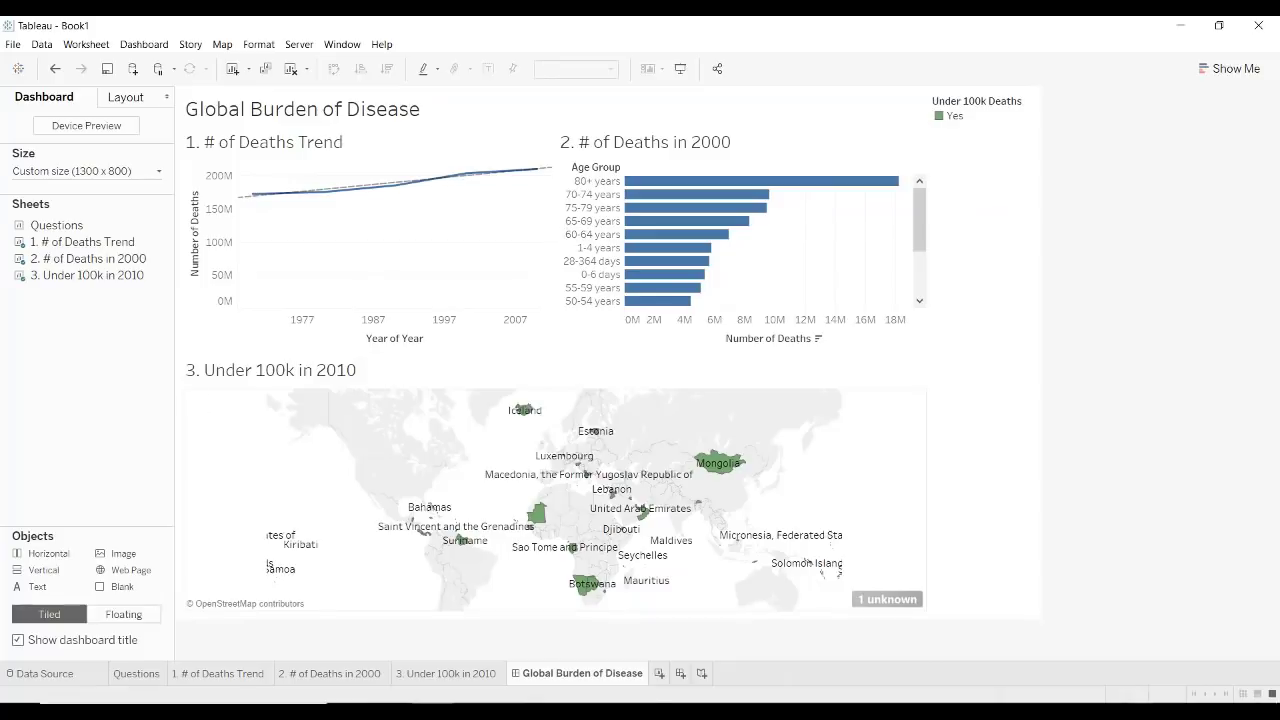
Filter the unknown location out of the Under 100k map and make the dashboard title area slightly taller.
{"action": "left_click", "coordinate": [887, 599]}
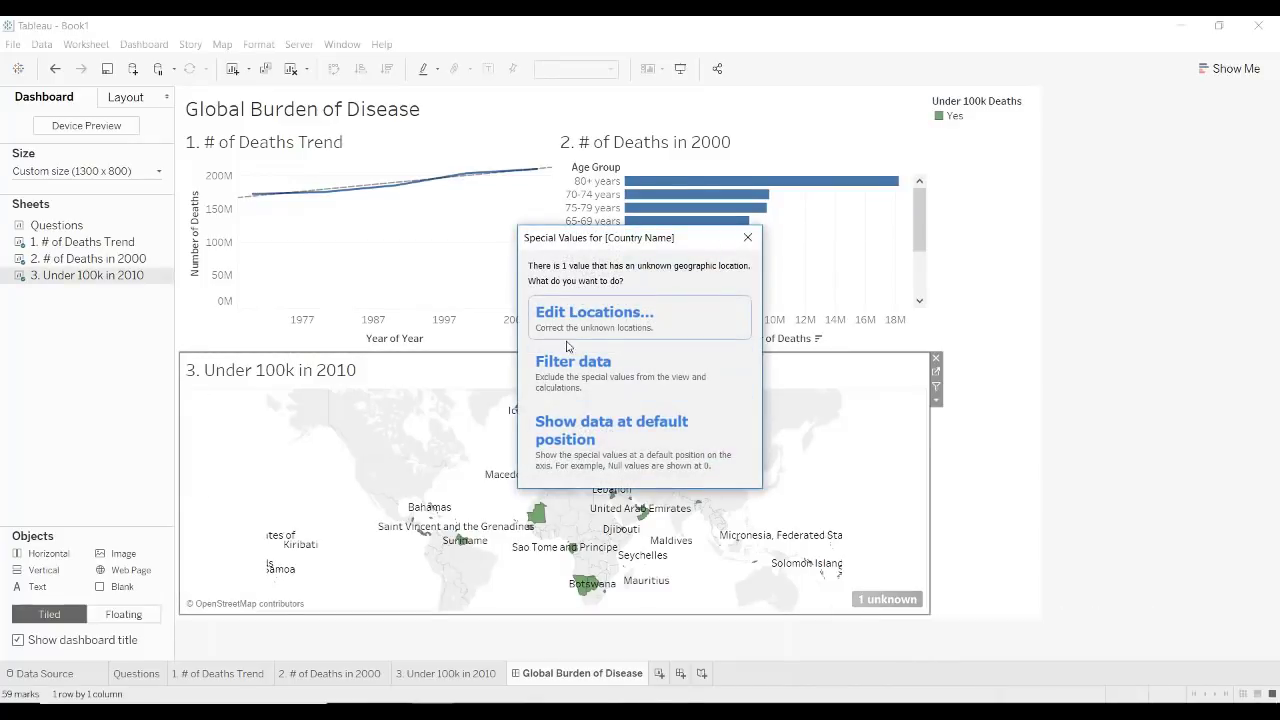
{"action": "left_click", "coordinate": [622, 380]}
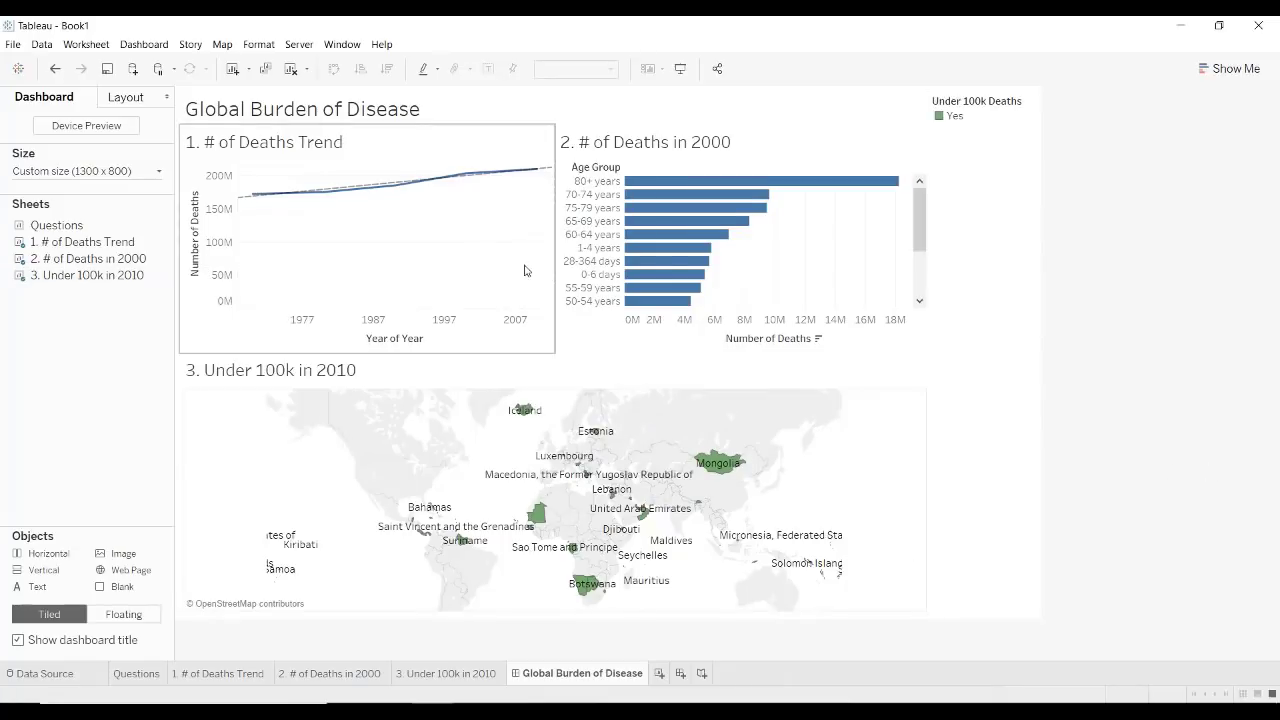
{"action": "left_click_drag", "start_coordinate": [400, 124], "coordinate": [402, 152]}
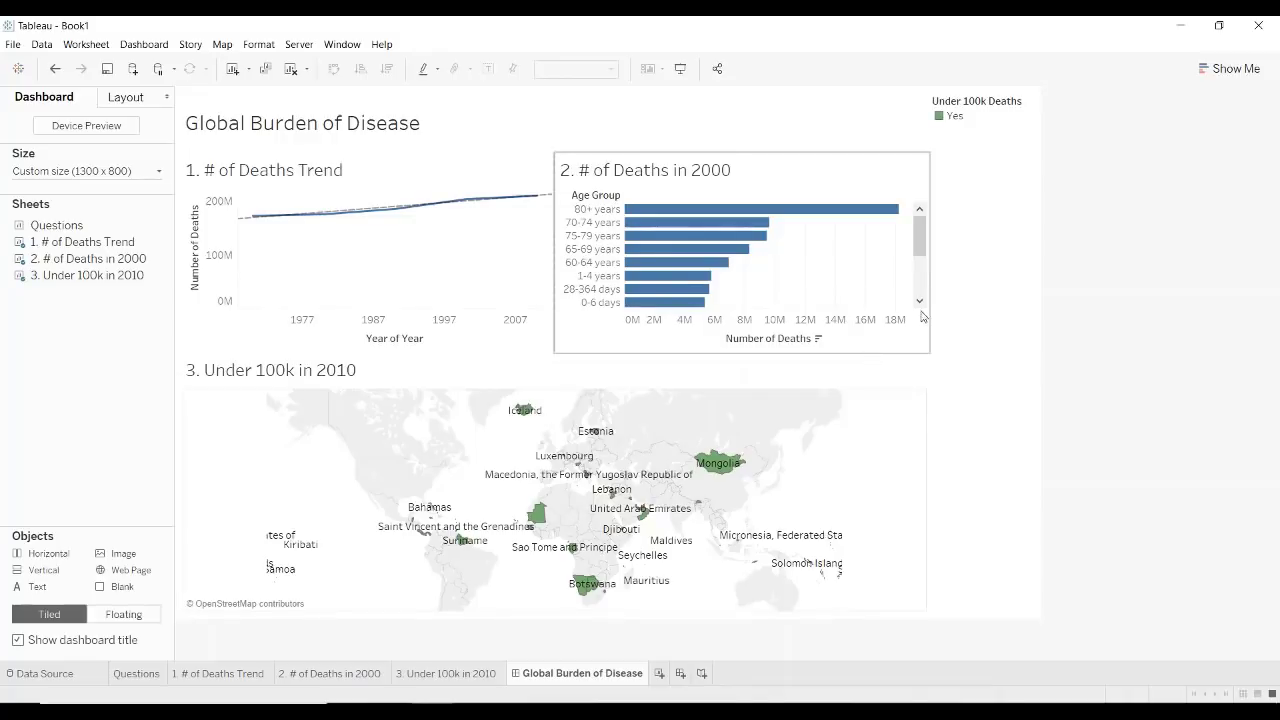
Keep only the 80+, 70-74, 75-79, 65-69 and 60-64 years age groups in the # of Deaths in 2000 chart.
{"action": "left_click_drag", "start_coordinate": [921, 250], "coordinate": [930, 212]}
{"action": "left_click", "coordinate": [590, 209]}
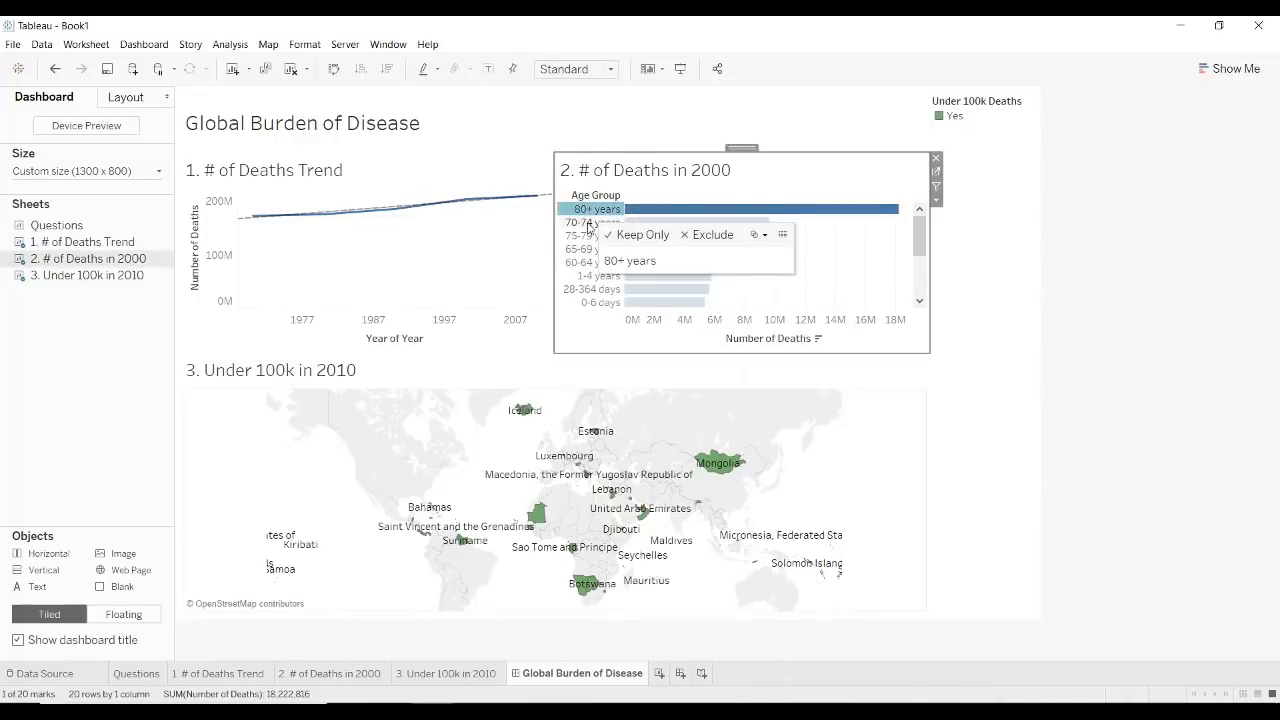
{"action": "left_click", "coordinate": [590, 222], "text": "ctrl"}
{"action": "left_click", "coordinate": [590, 235], "text": "ctrl"}
{"action": "left_click", "coordinate": [590, 248], "text": "ctrl"}
{"action": "left_click", "coordinate": [590, 262], "text": "ctrl"}
{"action": "left_click", "coordinate": [590, 275], "text": "ctrl"}
{"action": "left_click", "coordinate": [591, 289], "text": "ctrl"}
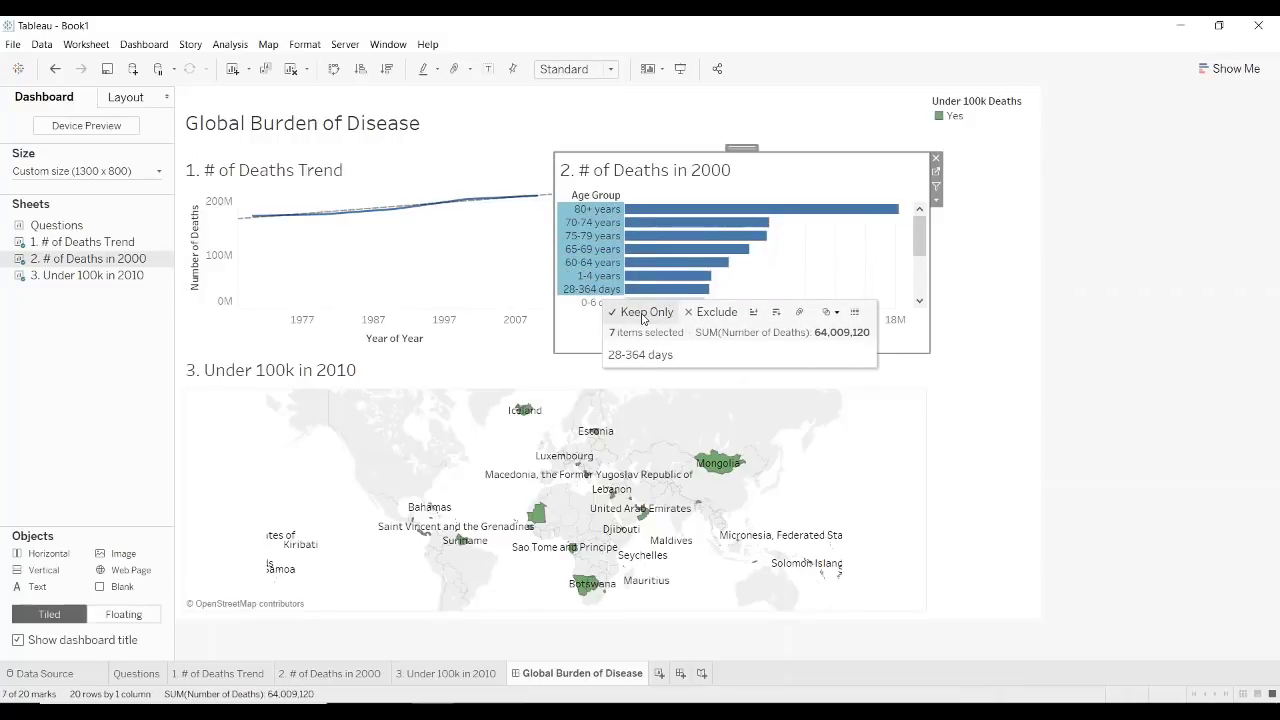
{"action": "left_click", "coordinate": [590, 289], "text": "ctrl"}
{"action": "left_click", "coordinate": [590, 275], "text": "ctrl"}
{"action": "mouse_move", "coordinate": [588, 265]}
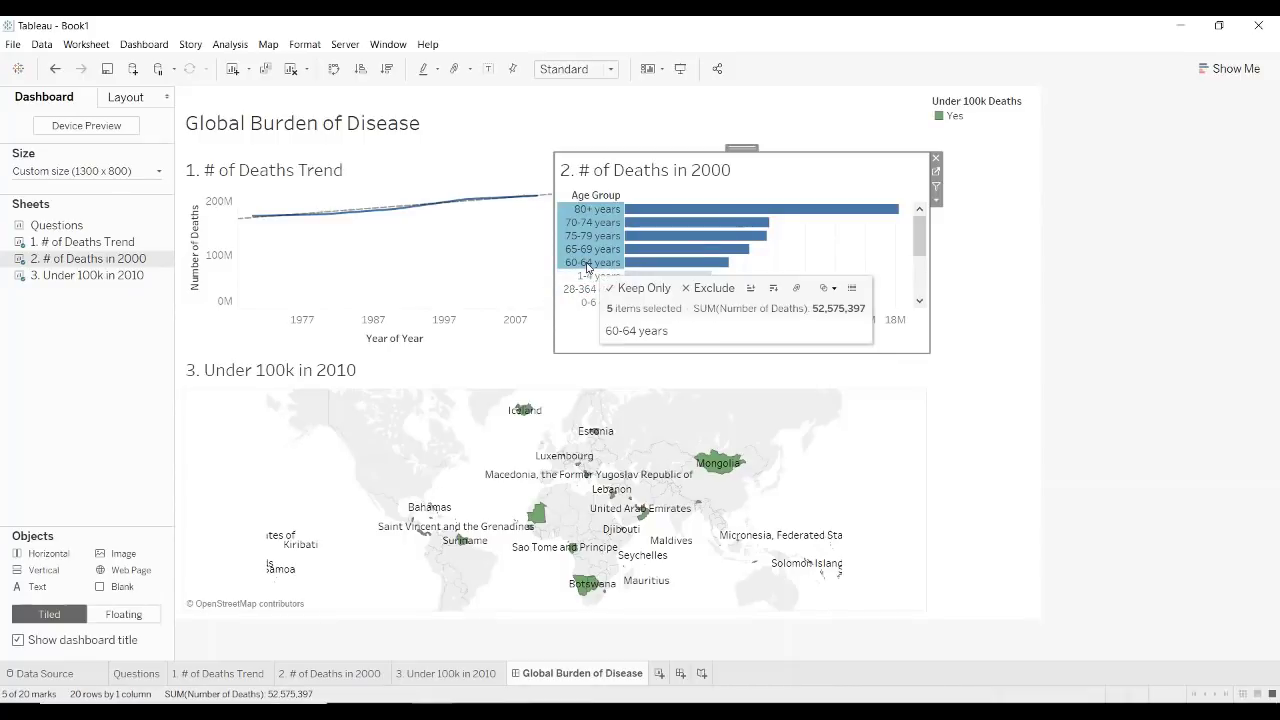
{"action": "left_click", "coordinate": [612, 287]}
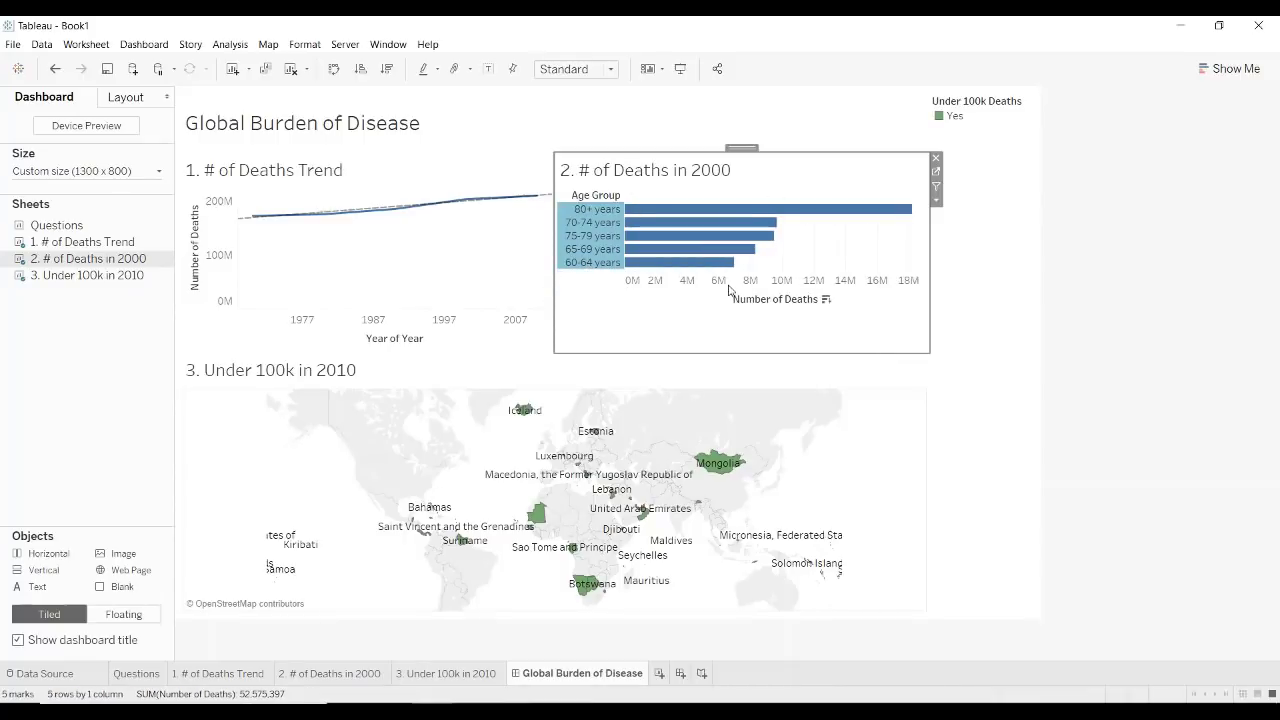
Fit the # of Deaths in 2000 chart to Entire View and clear the age group selection.
{"action": "left_click", "coordinate": [613, 68]}
{"action": "left_click", "coordinate": [594, 138]}
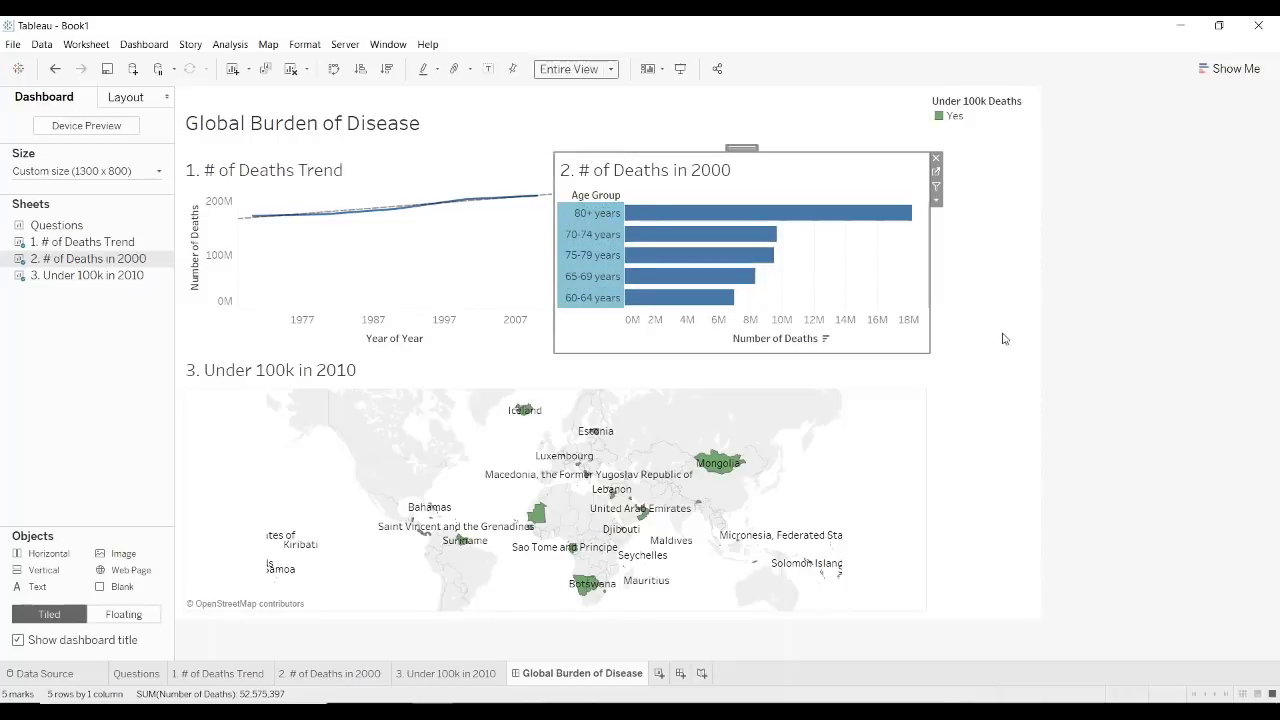
{"action": "left_click", "coordinate": [1092, 389]}
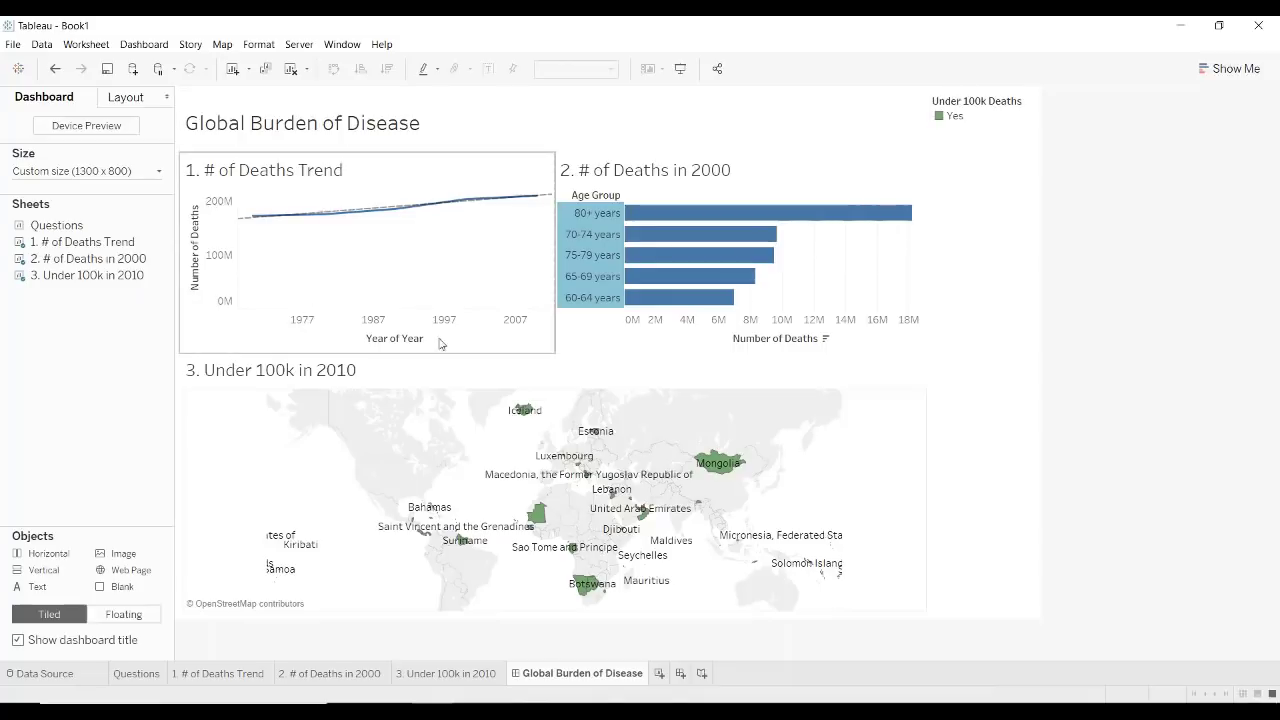
{"action": "left_click", "coordinate": [862, 435]}
{"action": "left_click", "coordinate": [1110, 427]}
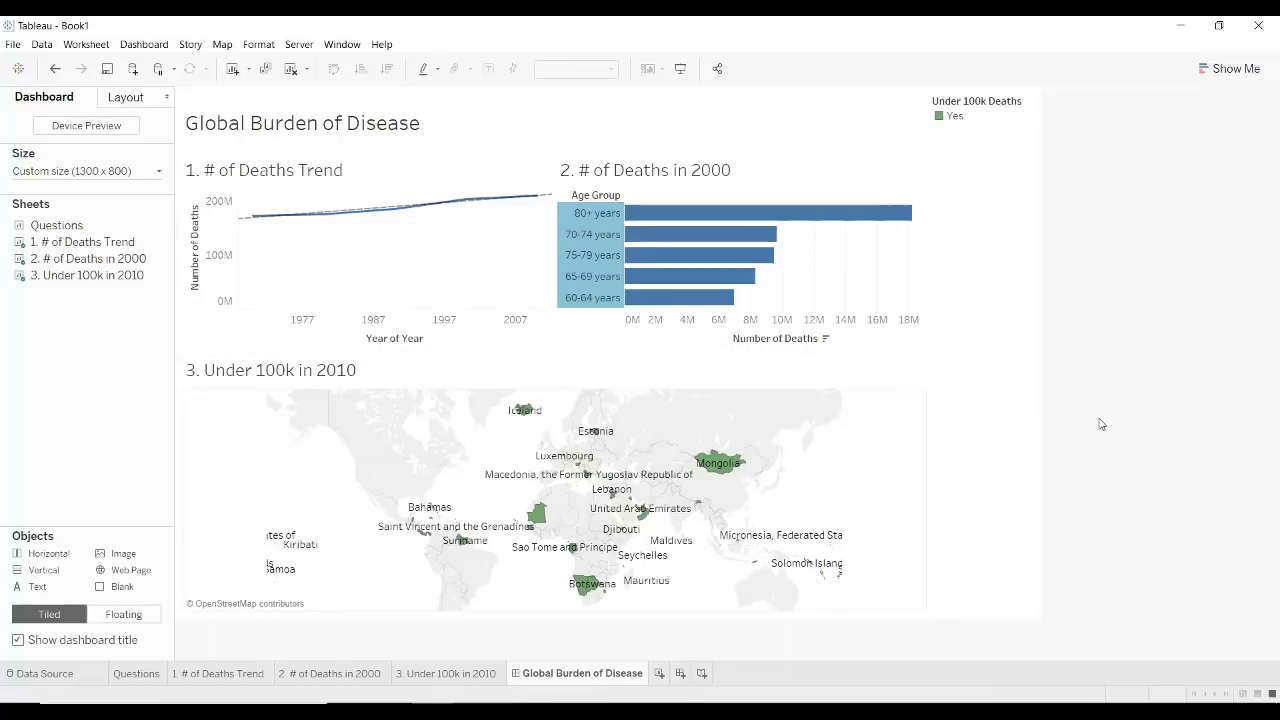
{"action": "left_click", "coordinate": [589, 273]}
{"action": "left_click", "coordinate": [1091, 275]}
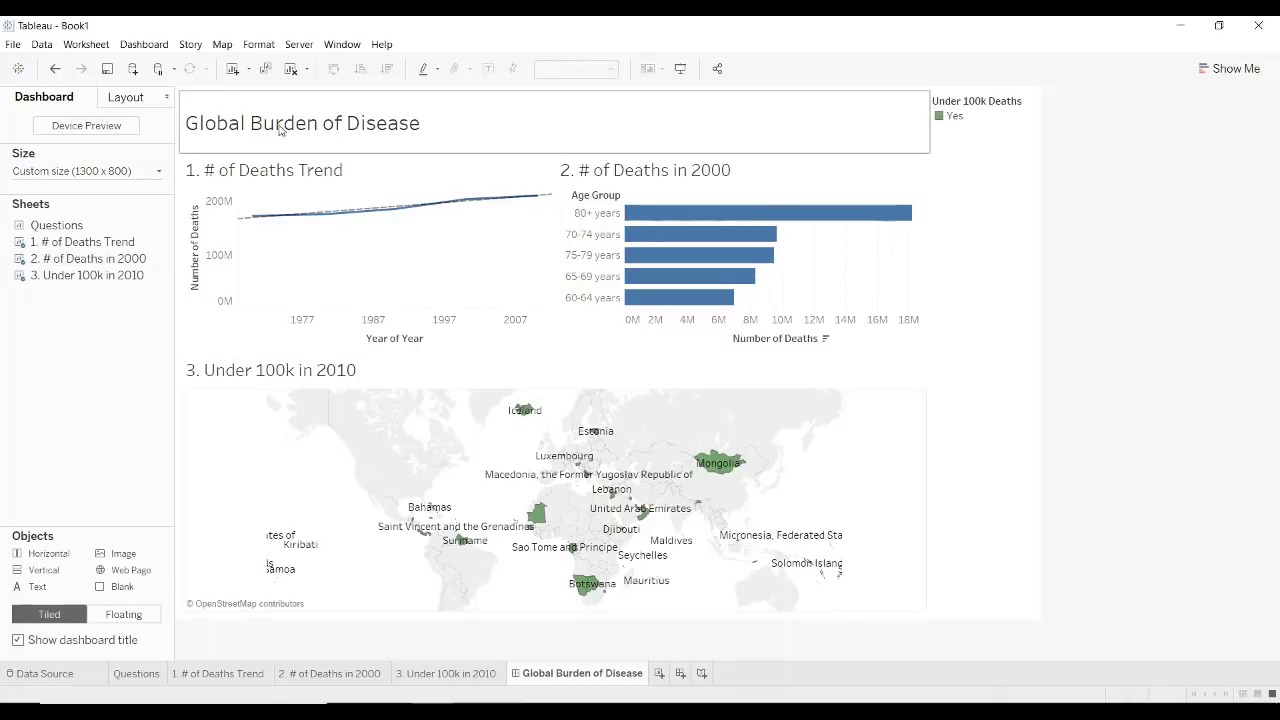
Replace the # of Deaths Trend chart's title with "Are the number of deaths trending up or down?".
{"action": "double_click", "coordinate": [262, 176]}
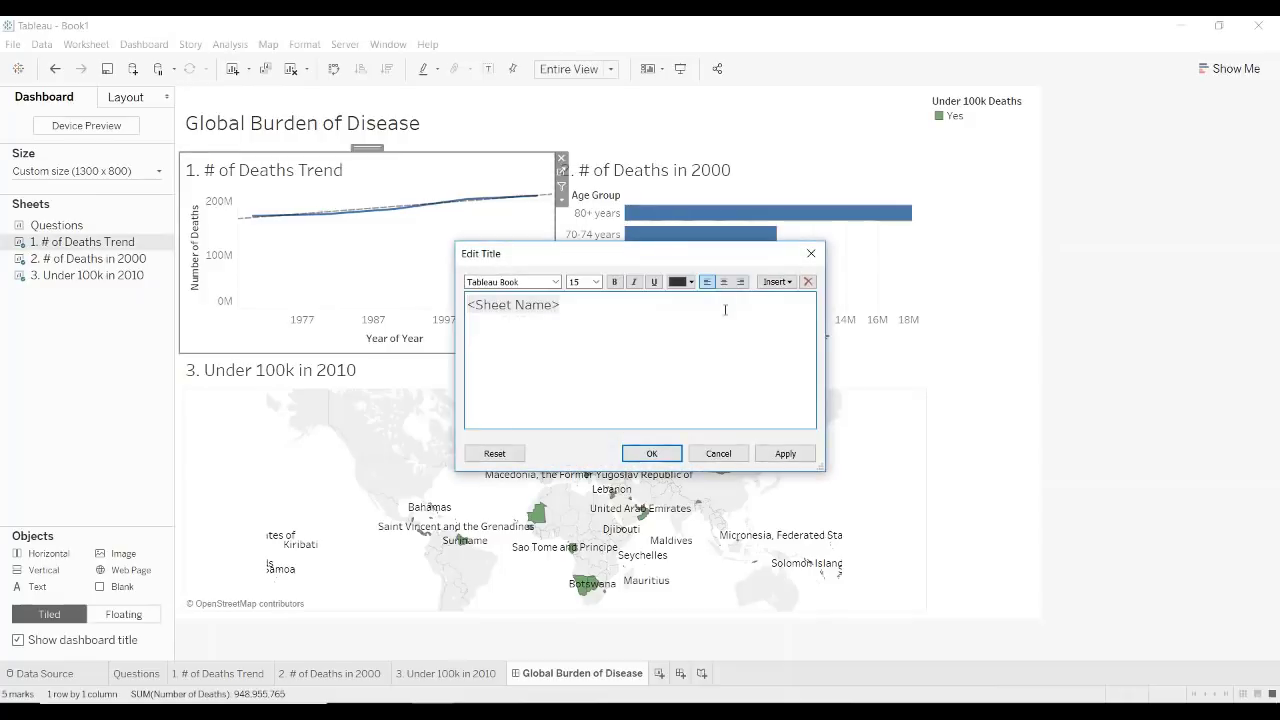
{"action": "key", "text": "ctrl+a"}
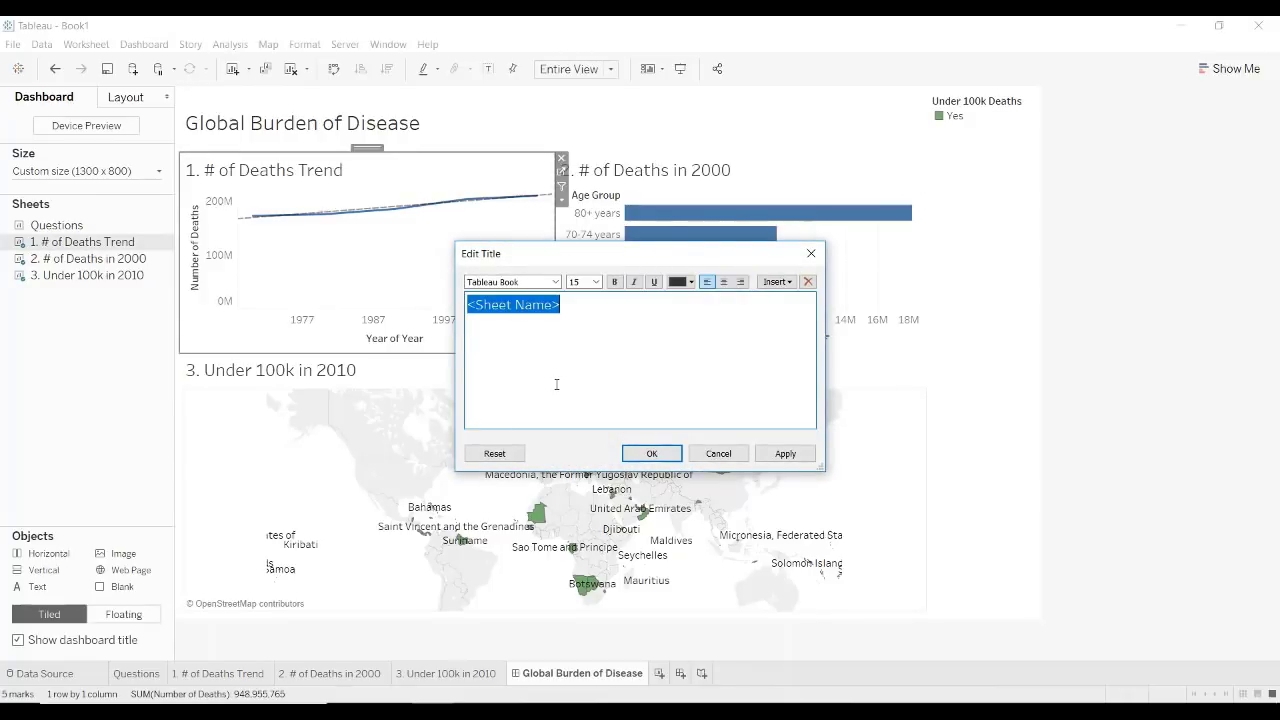
{"action": "type", "text": "Are the number of deaths trending up or down"}
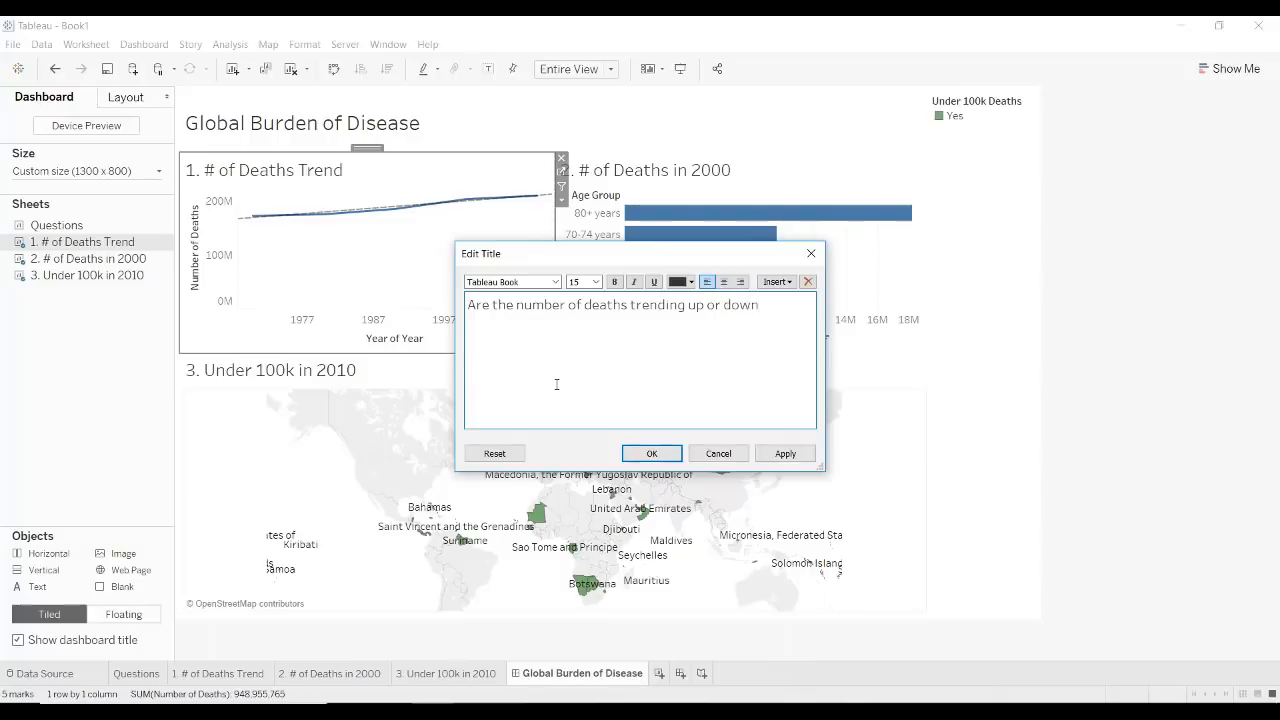
{"action": "left_click", "coordinate": [651, 453]}
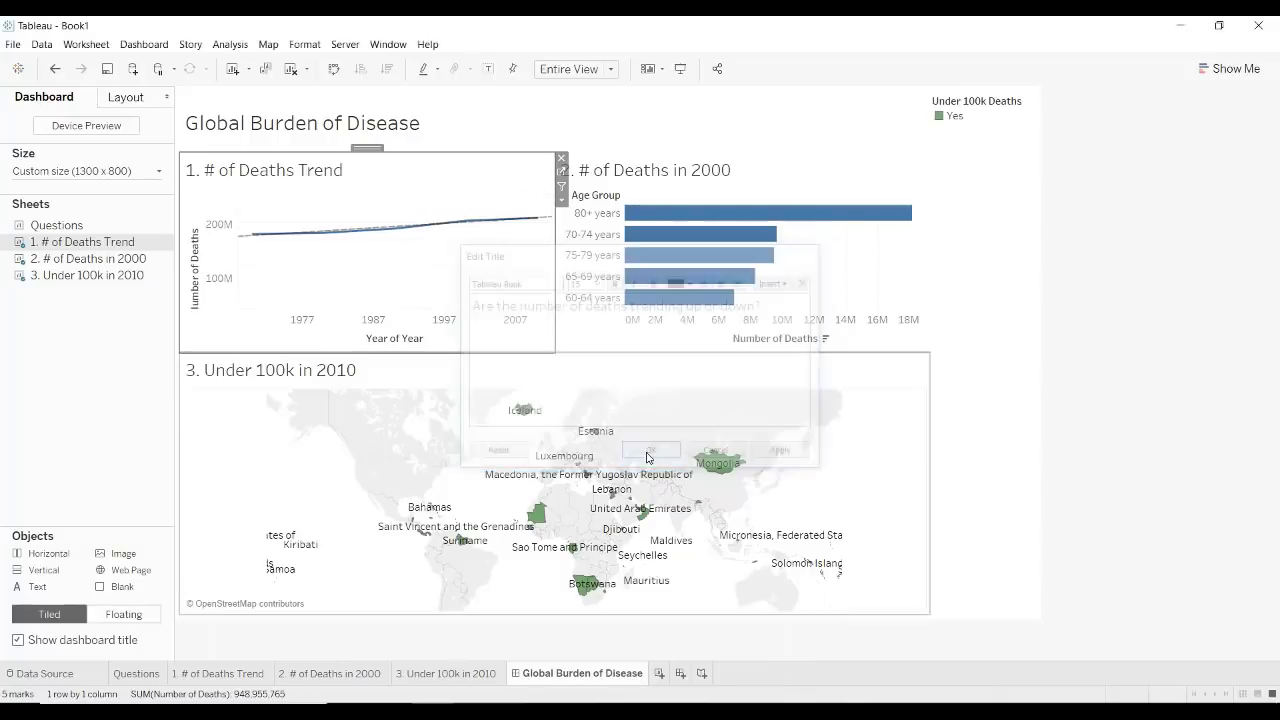
Format the trend chart's title as bold with font size 12.
{"action": "double_click", "coordinate": [318, 178]}
{"action": "left_click", "coordinate": [580, 281]}
{"action": "type", "text": "12"}
{"action": "key", "text": "Return"}
{"action": "double_click", "coordinate": [420, 168]}
{"action": "left_click", "coordinate": [614, 282]}
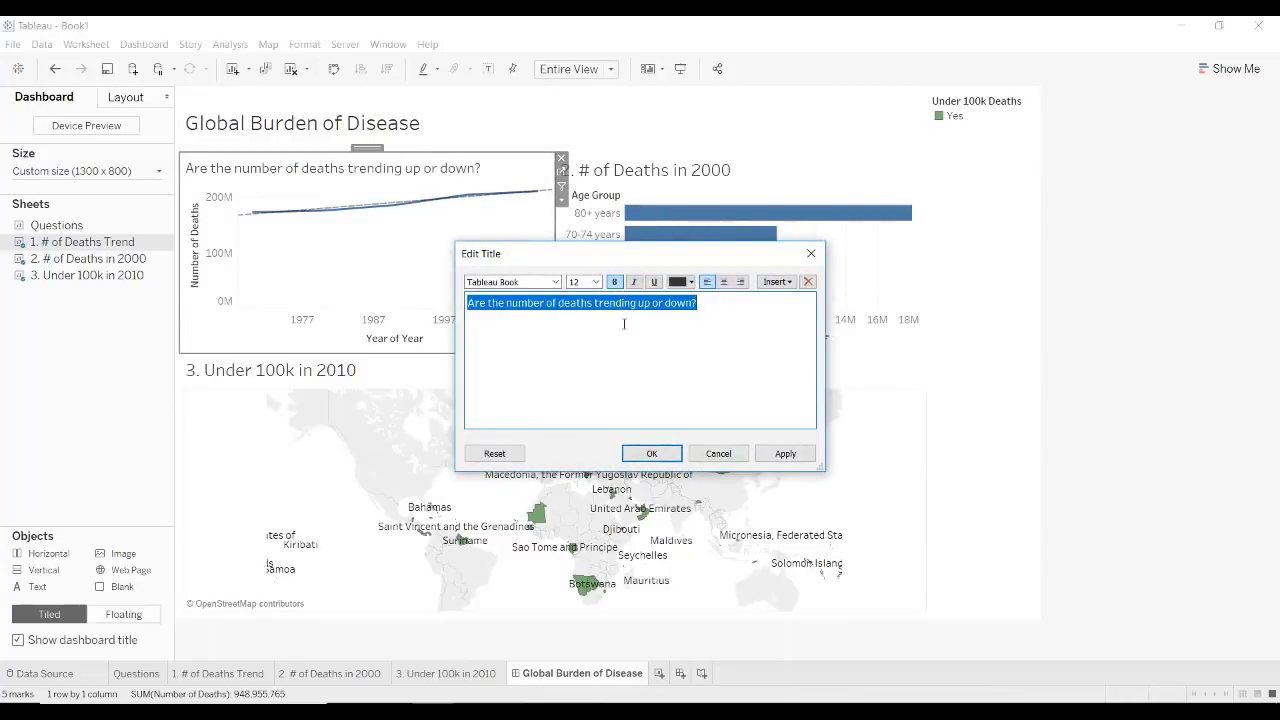
{"action": "left_click", "coordinate": [652, 453]}
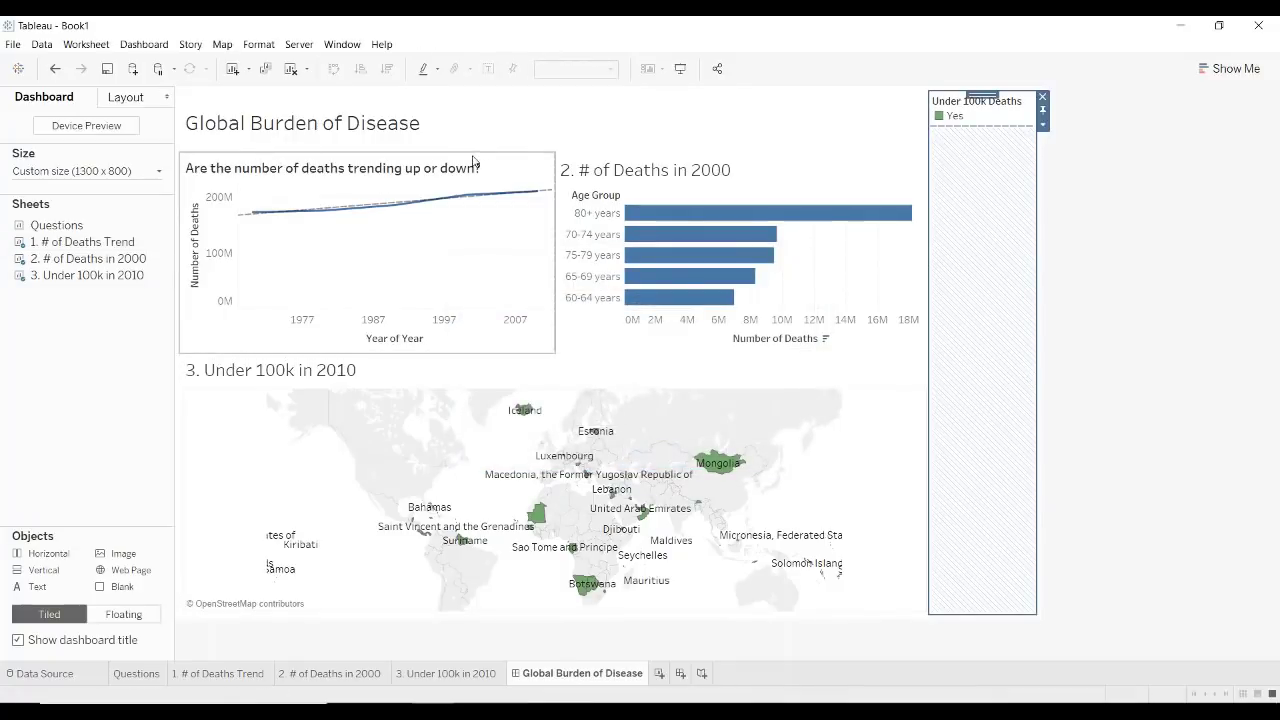
Replace the # of Deaths in 2000 chart's title text with "Which age group had the most number of deaths in year 2000?".
{"action": "mouse_move", "coordinate": [357, 206]}
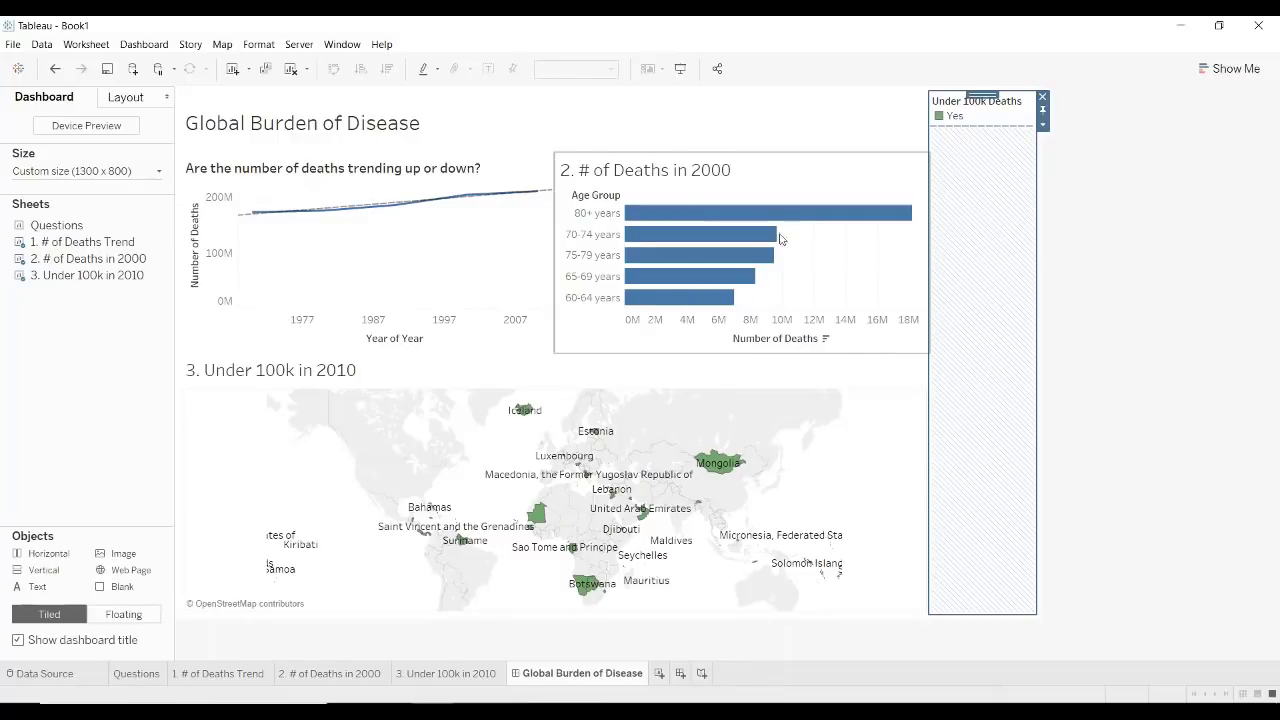
{"action": "double_click", "coordinate": [686, 179]}
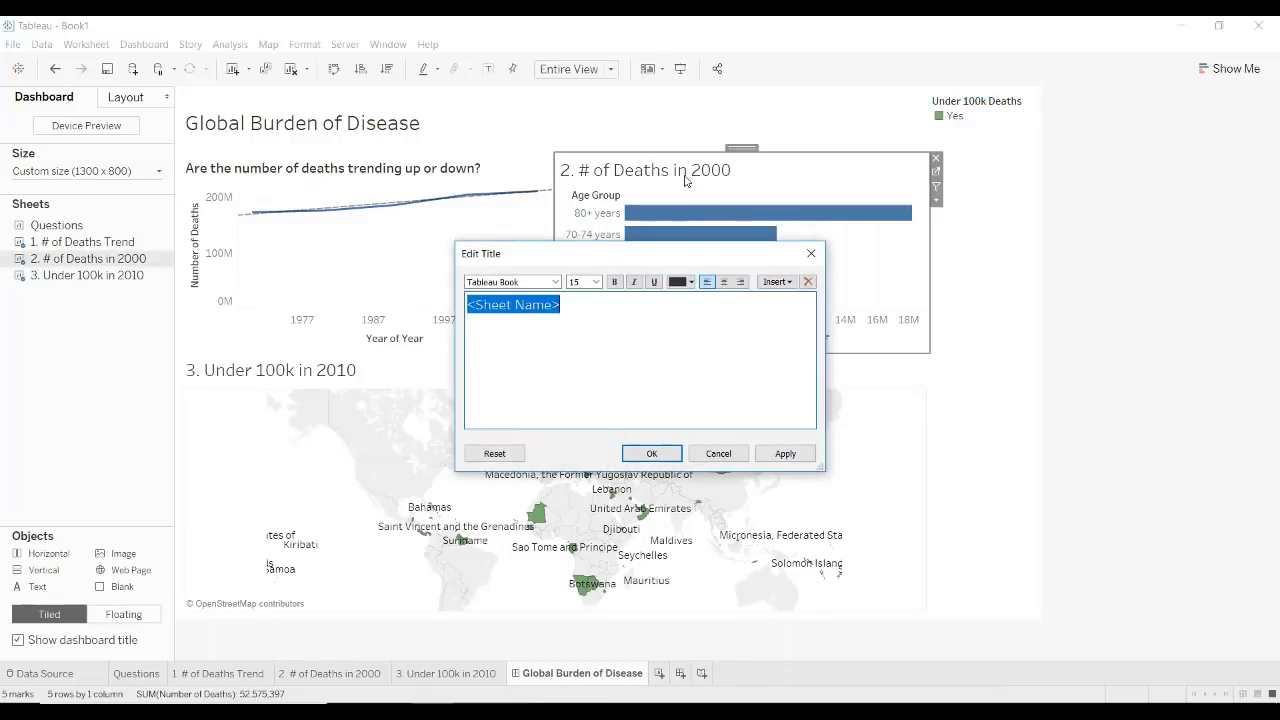
{"action": "type", "text": "Which age group"}
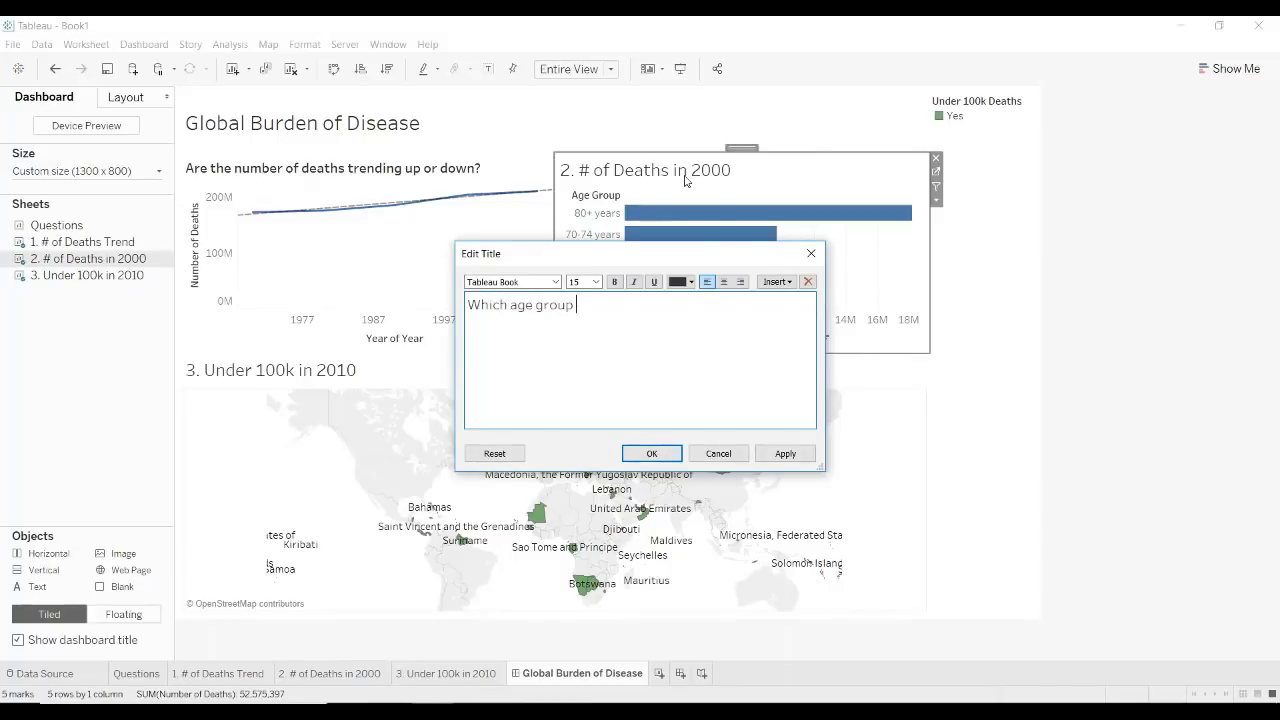
{"action": "type", "text": " had the most number of deaths in year "}
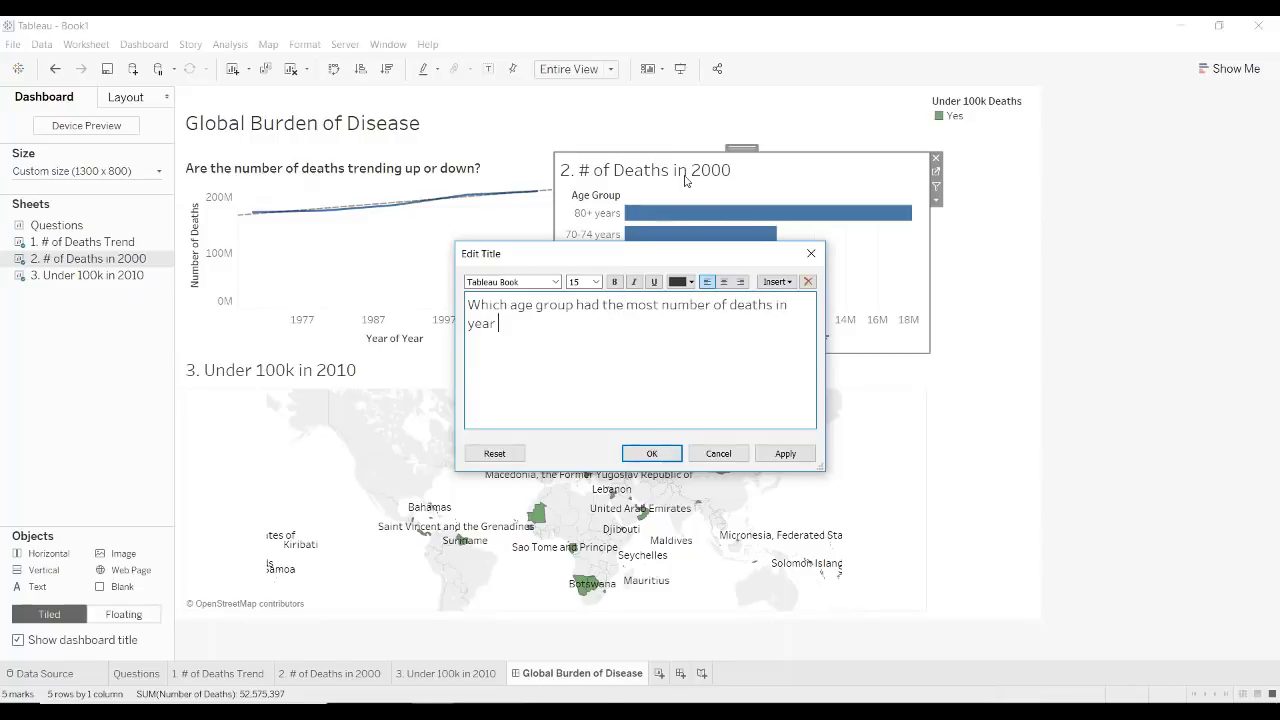
{"action": "type", "text": "2000?"}
Format the title of the # of Deaths in 2000 chart as bold with font size 12.
{"action": "key", "text": "ctrl+a"}
{"action": "left_click", "coordinate": [614, 281]}
{"action": "left_click", "coordinate": [576, 282]}
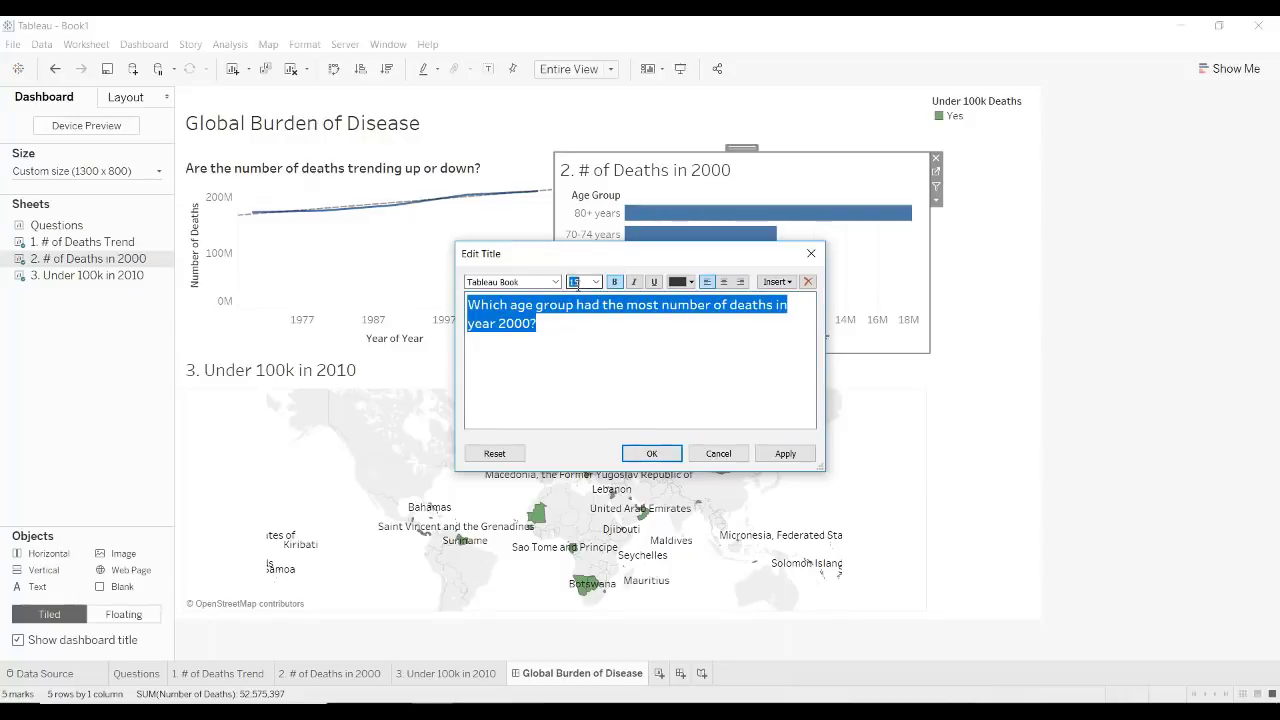
{"action": "key", "text": "Return"}
{"action": "mouse_move", "coordinate": [727, 298]}
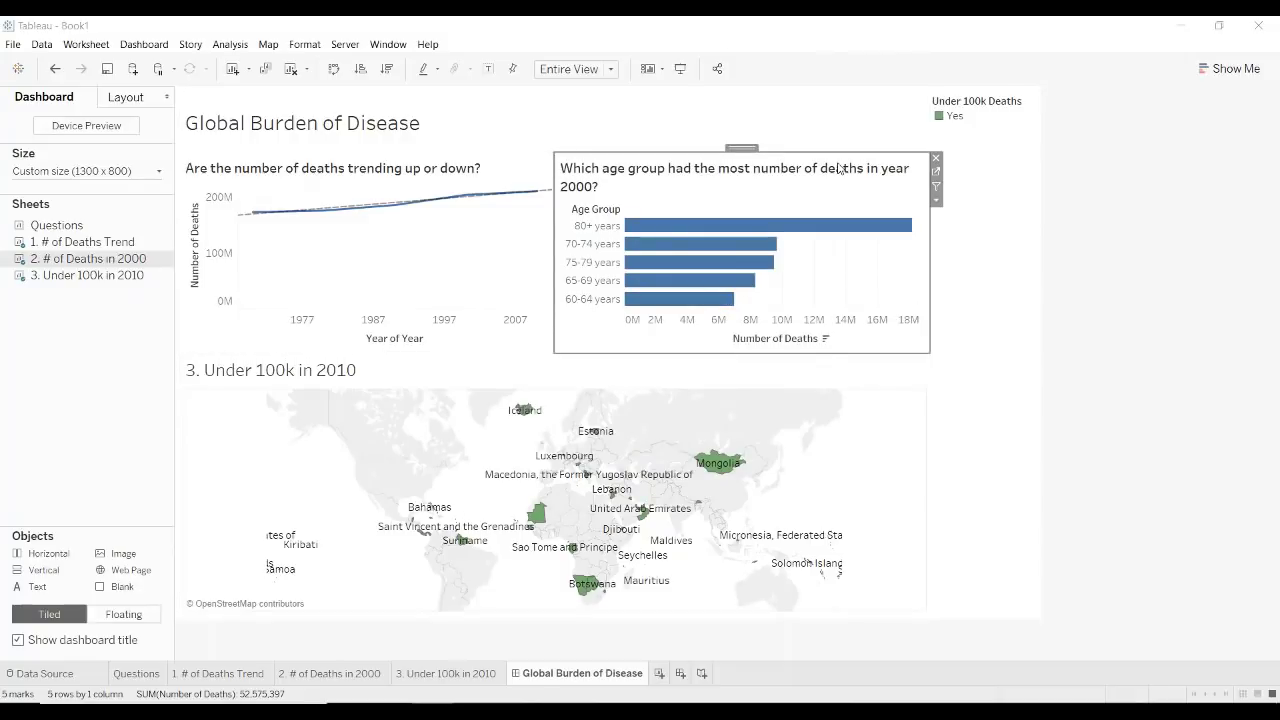
{"action": "double_click", "coordinate": [840, 170]}
{"action": "left_click_drag", "start_coordinate": [656, 302], "coordinate": [623, 302]}
{"action": "left_click", "coordinate": [717, 453]}
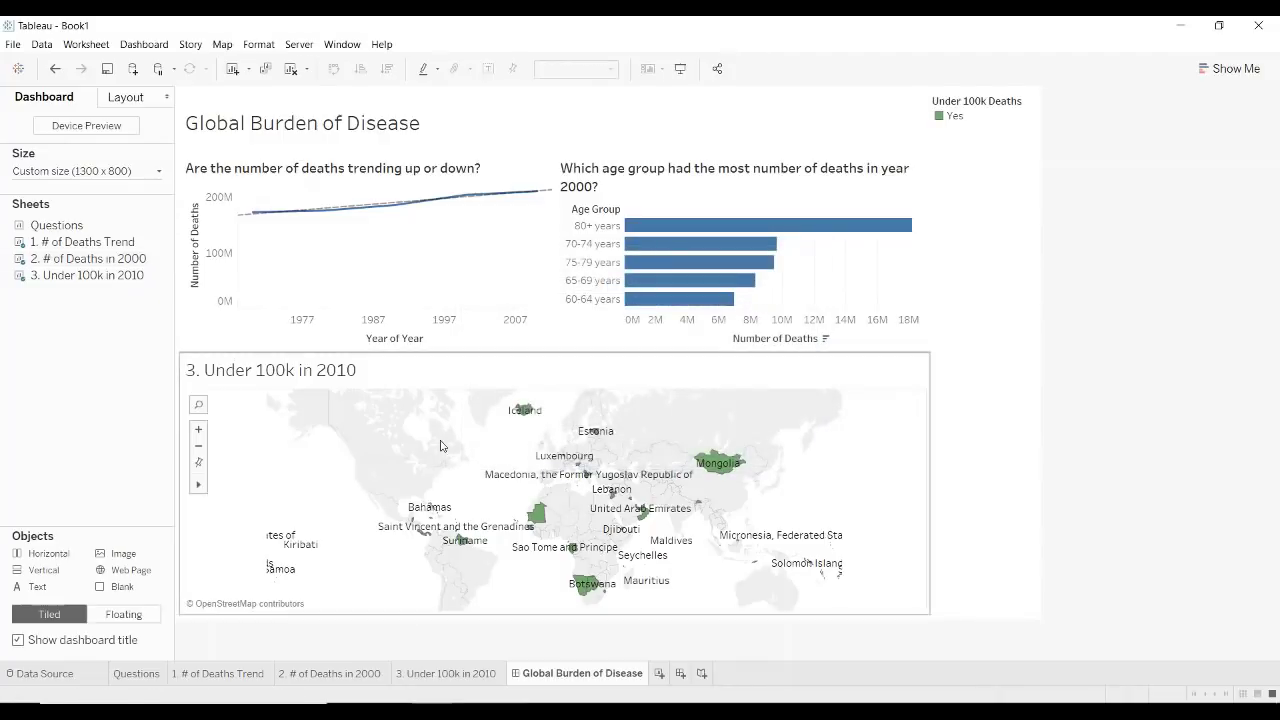
Replace the Under 100k in 2010 map's title with "Which countries had under 100k deaths in year 2010?" in bold, font size 12.
{"action": "double_click", "coordinate": [282, 380]}
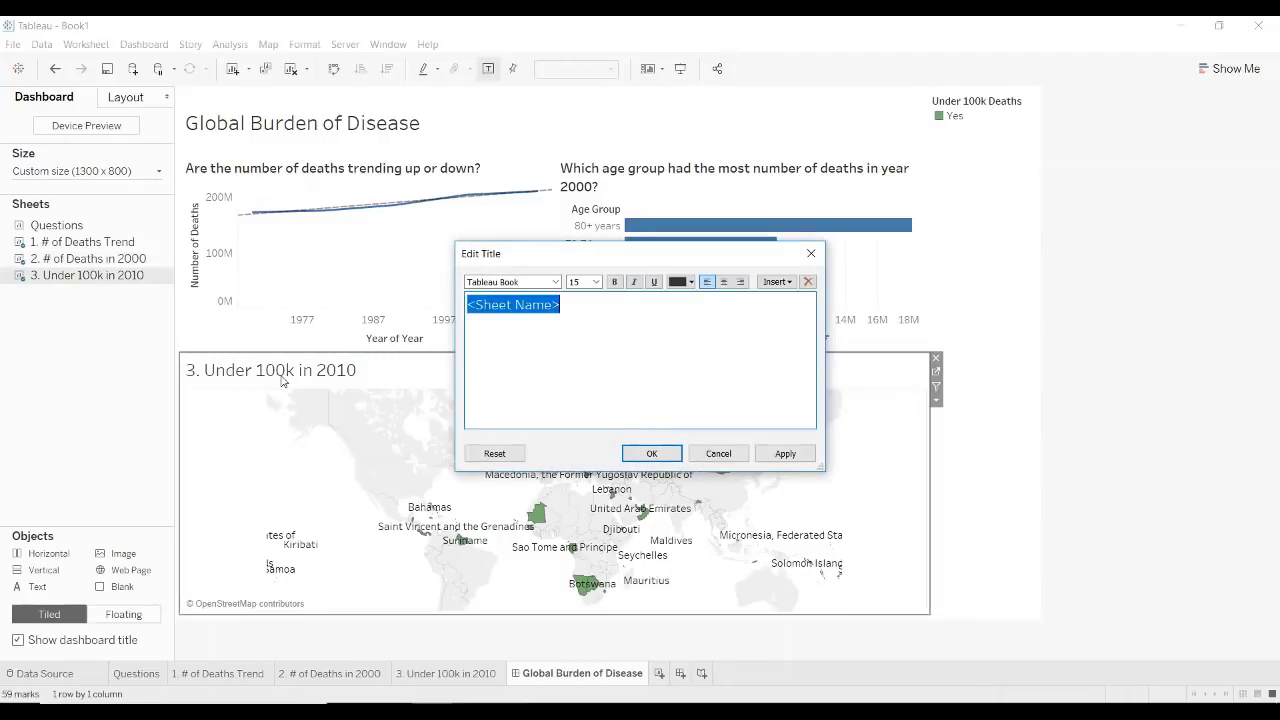
{"action": "type", "text": "Which country "}
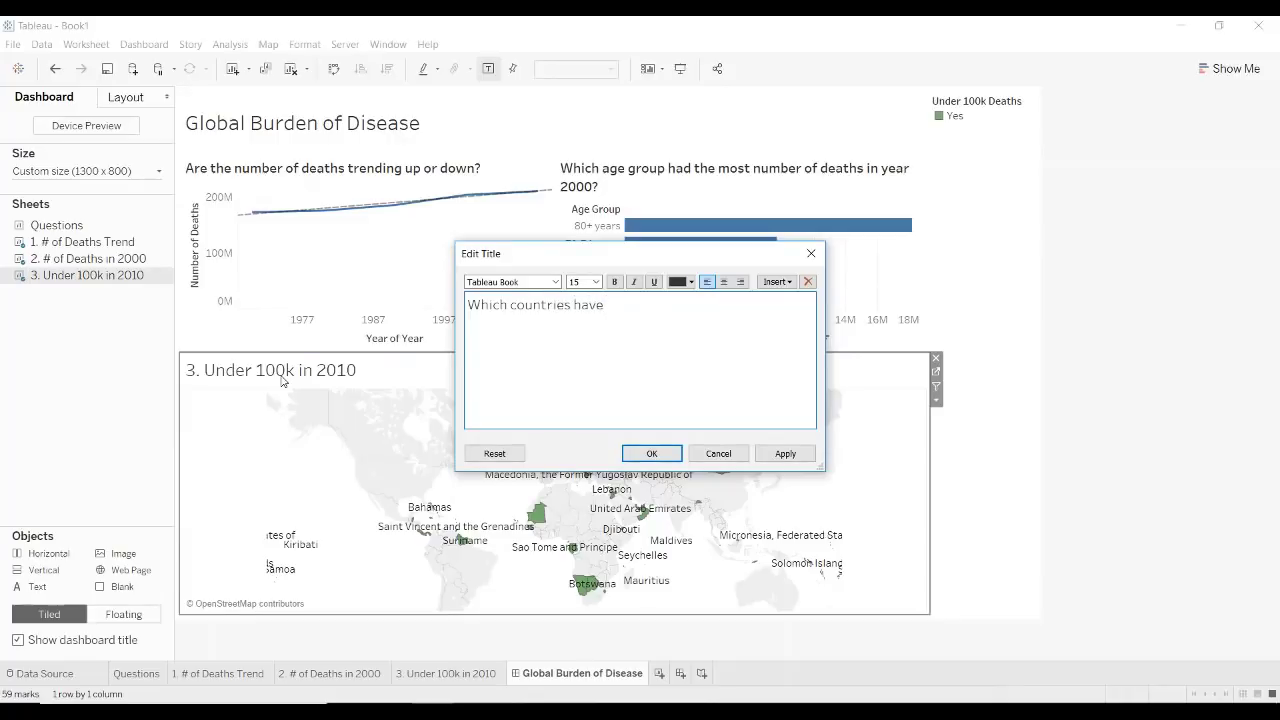
{"action": "type", "text": "s had under 100k deaths in year 2010?"}
{"action": "key", "text": "ctrl+a"}
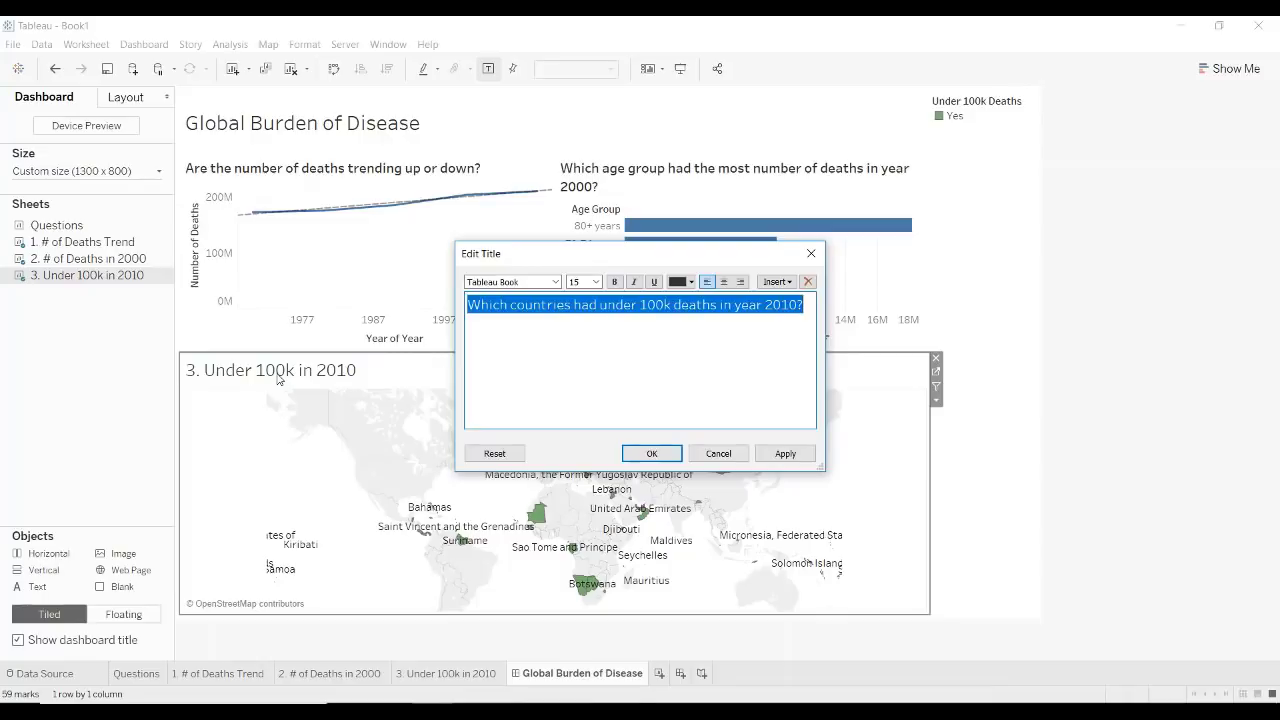
{"action": "left_click", "coordinate": [614, 281]}
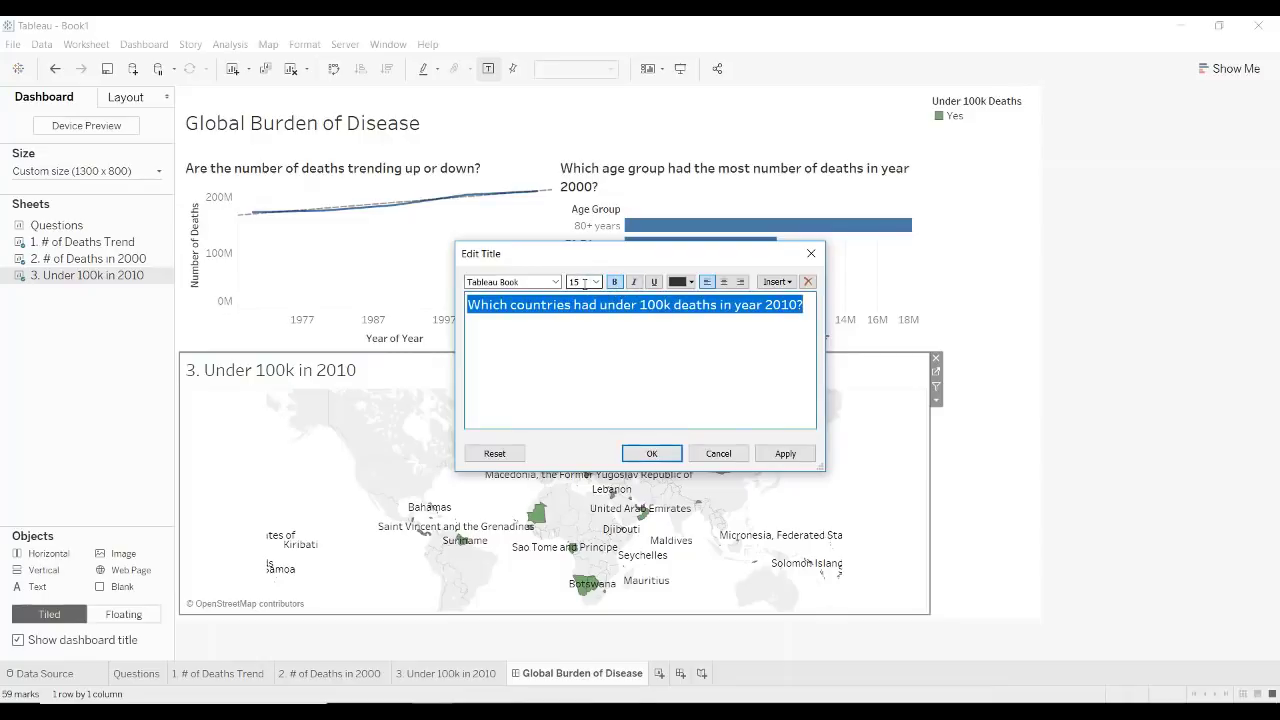
{"action": "key", "text": "Return"}
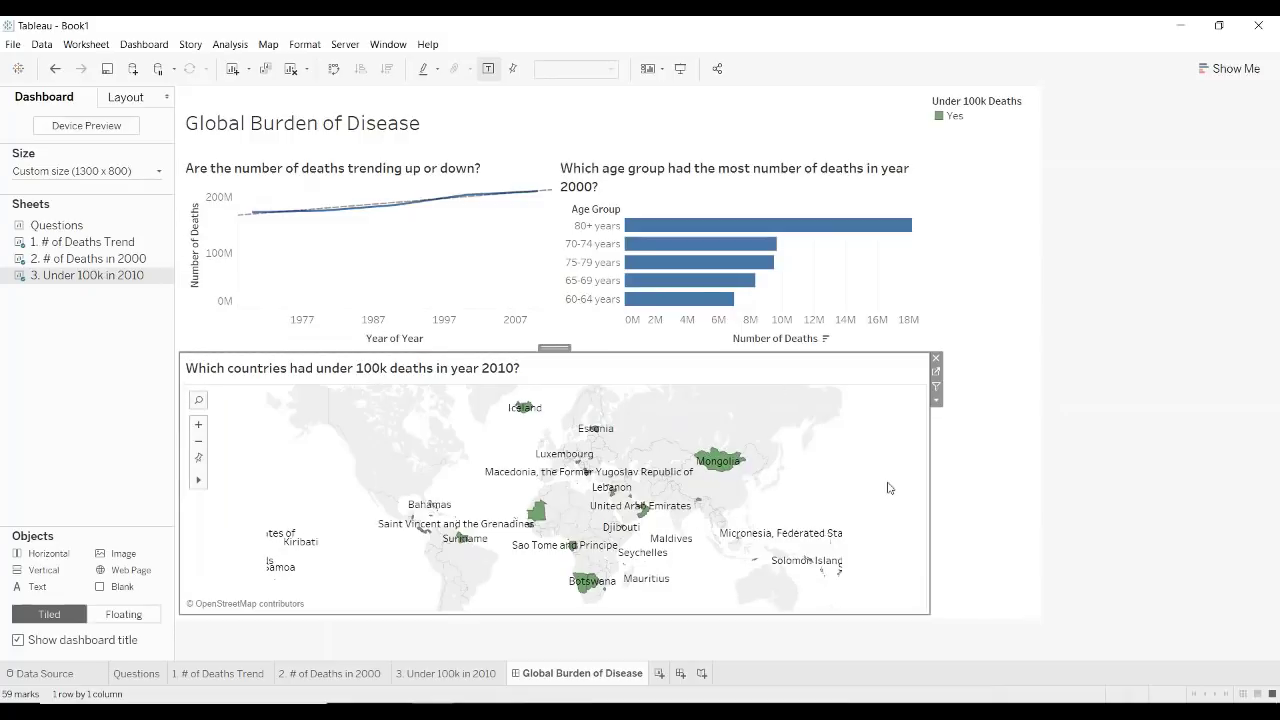
Underline "under 100k deaths" in the map title and colour it with the green sampled from the Under 100k Deaths legend (#7ab372).
{"action": "left_click", "coordinate": [979, 120]}
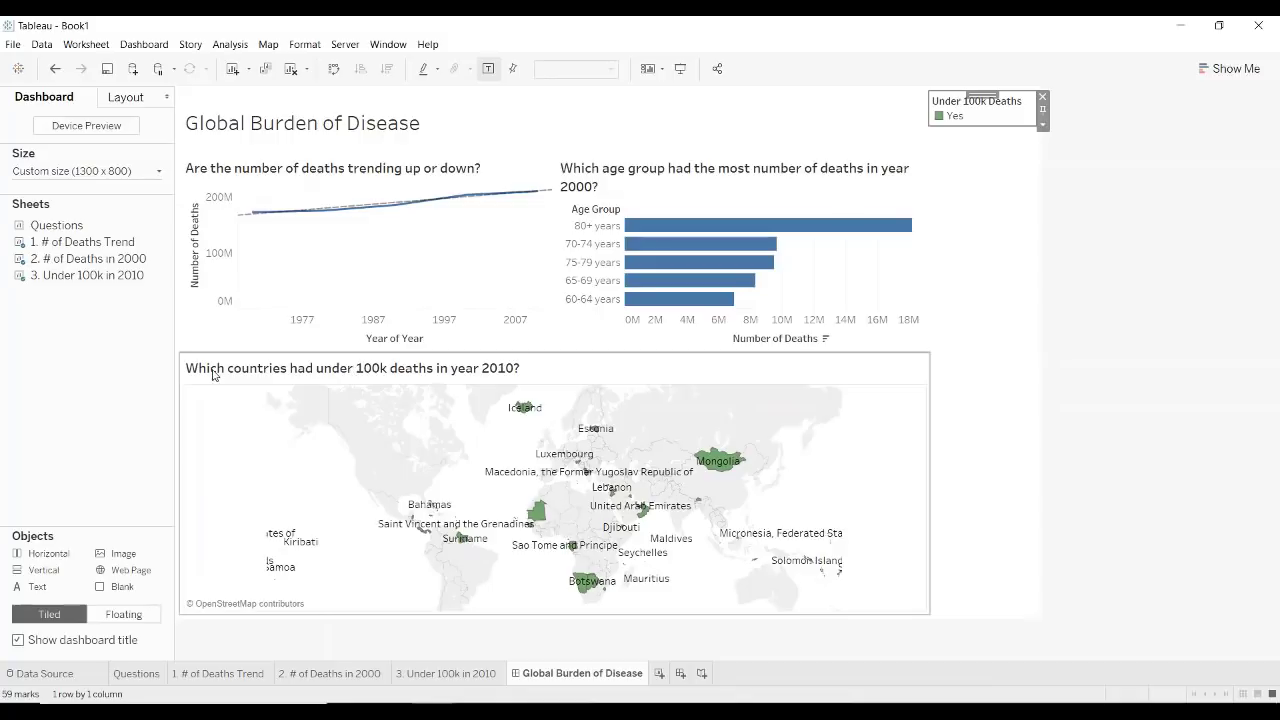
{"action": "double_click", "coordinate": [312, 368]}
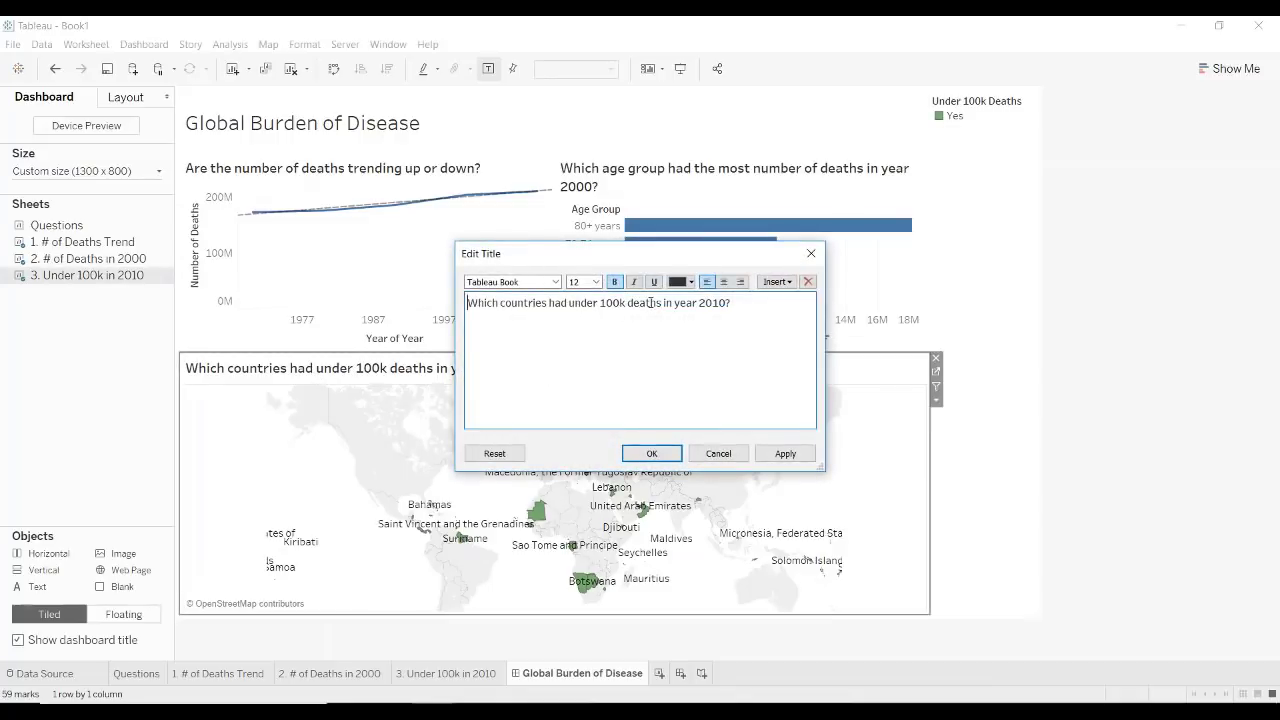
{"action": "left_click_drag", "start_coordinate": [660, 305], "coordinate": [573, 308]}
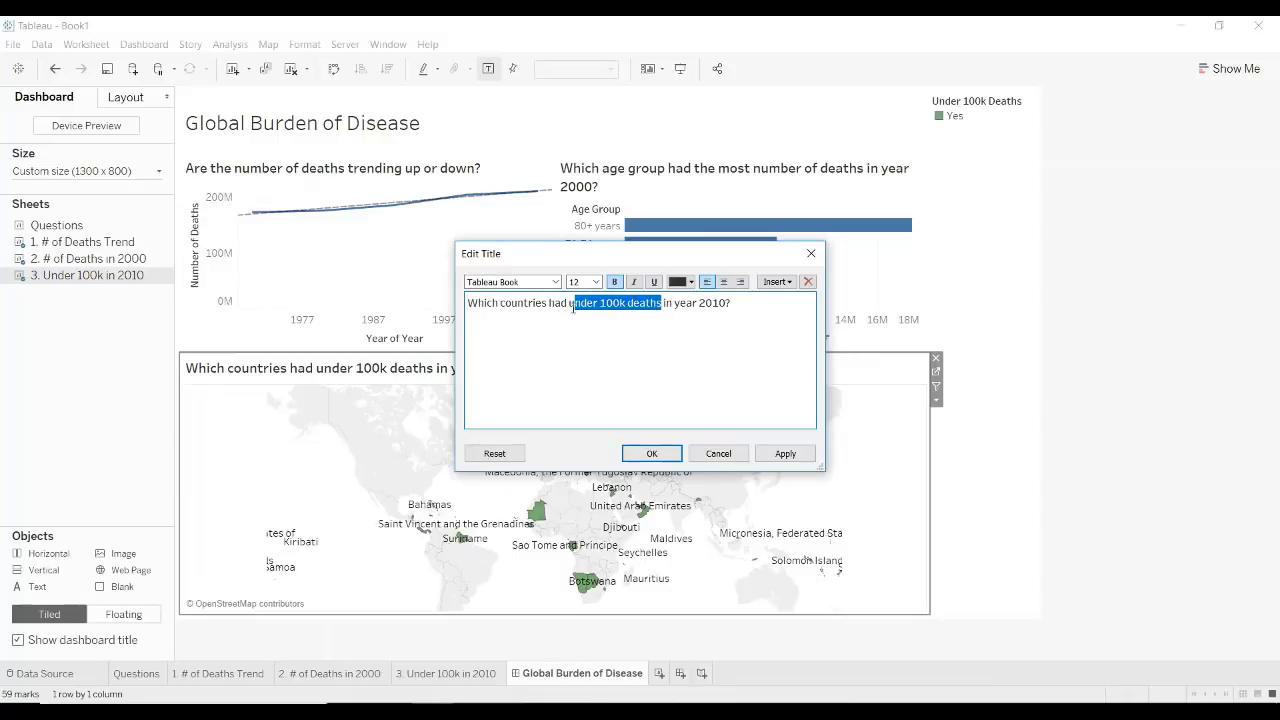
{"action": "left_click", "coordinate": [691, 283]}
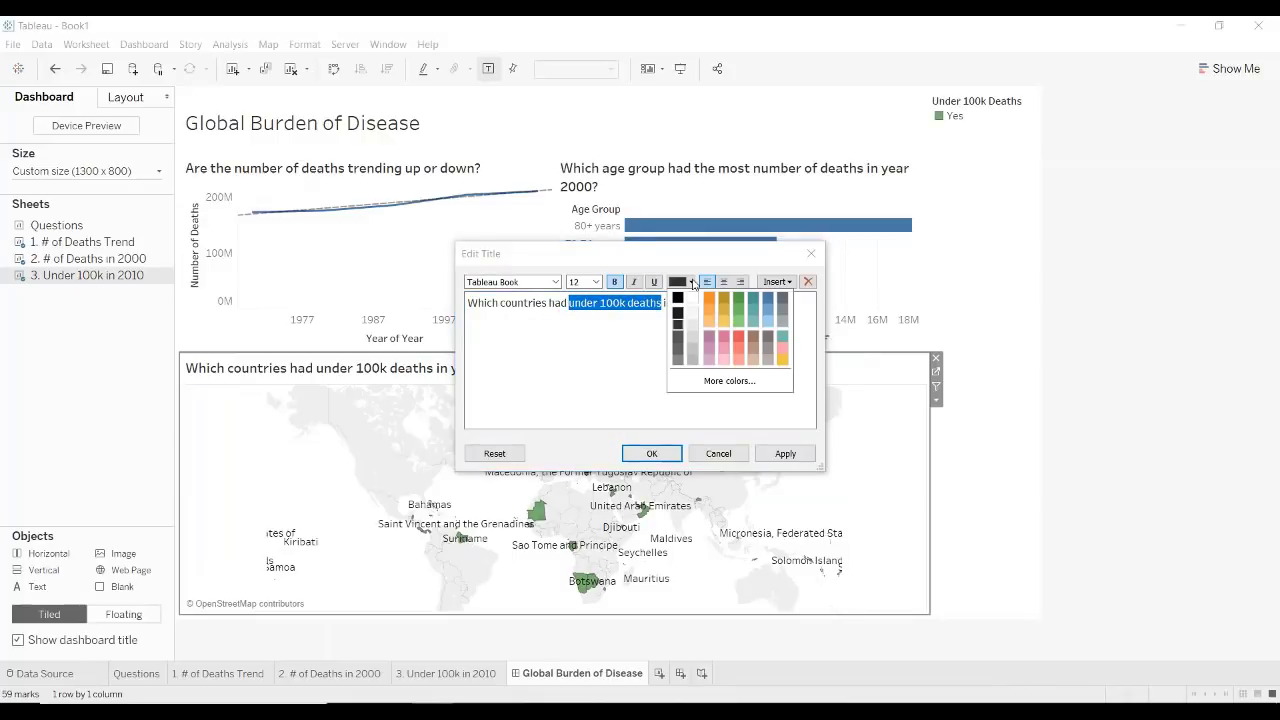
{"action": "left_click", "coordinate": [729, 381]}
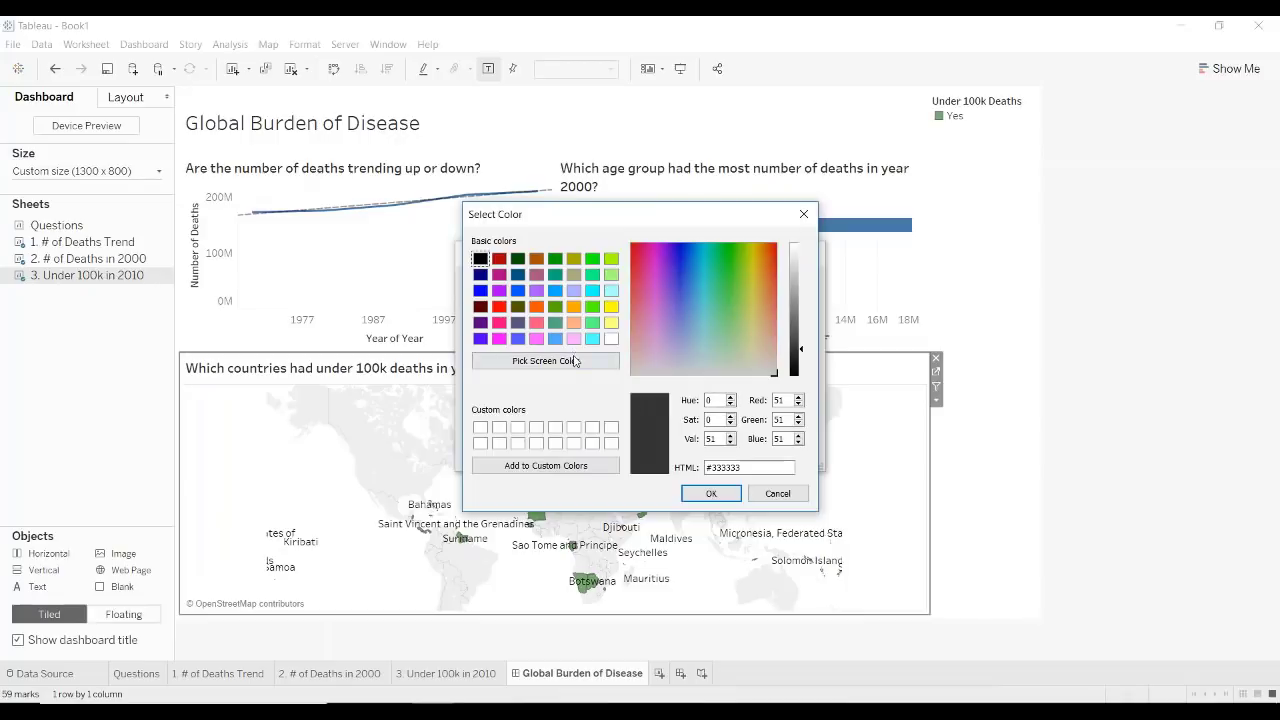
{"action": "left_click", "coordinate": [573, 360]}
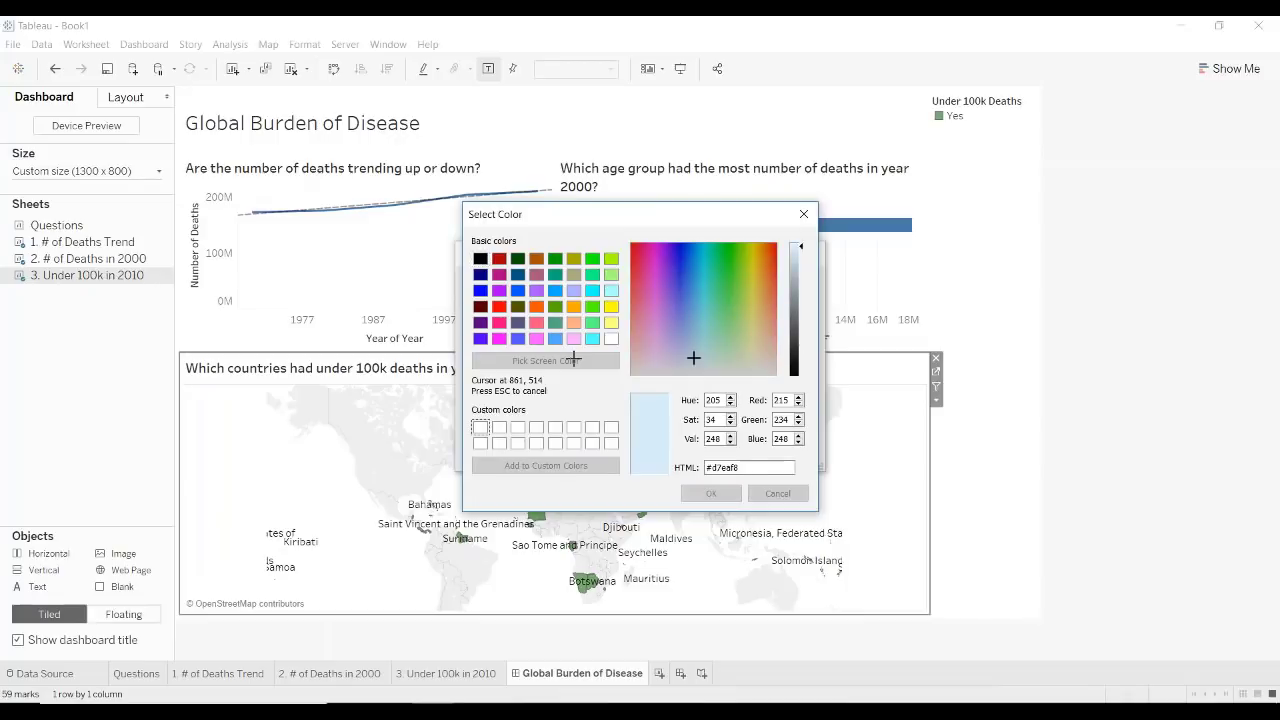
{"action": "left_click", "coordinate": [938, 116]}
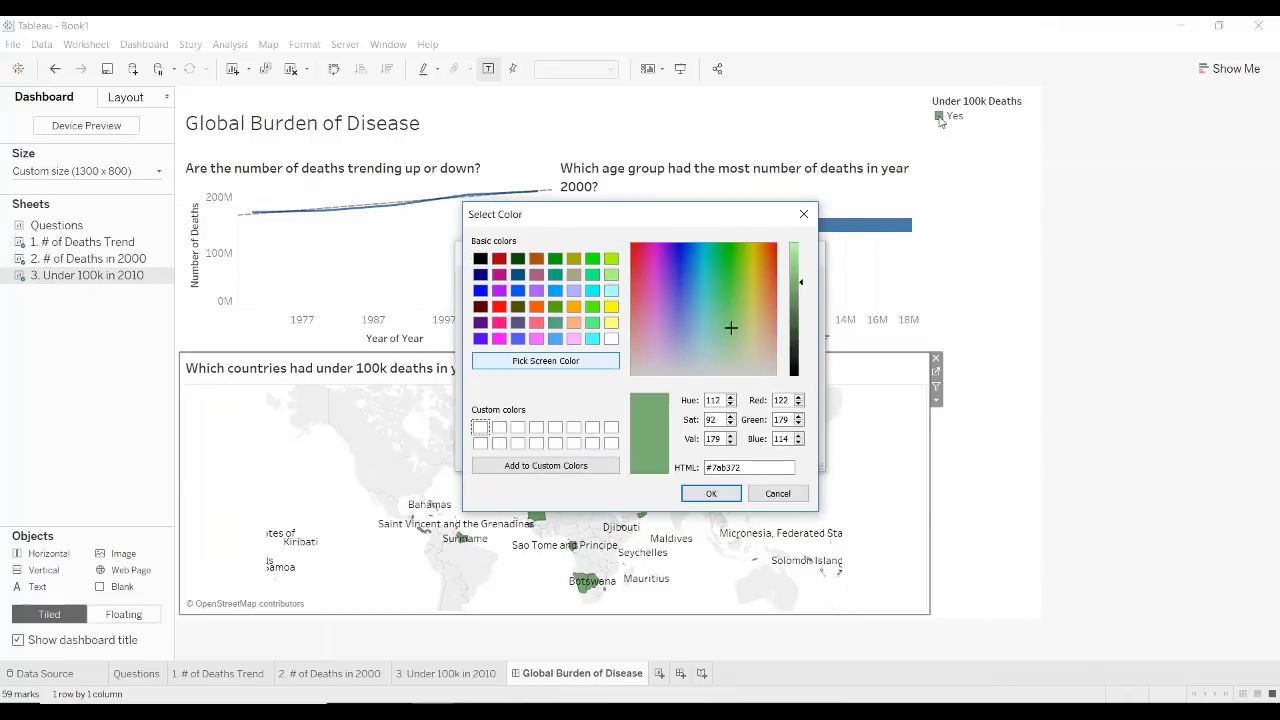
{"action": "left_click", "coordinate": [711, 496]}
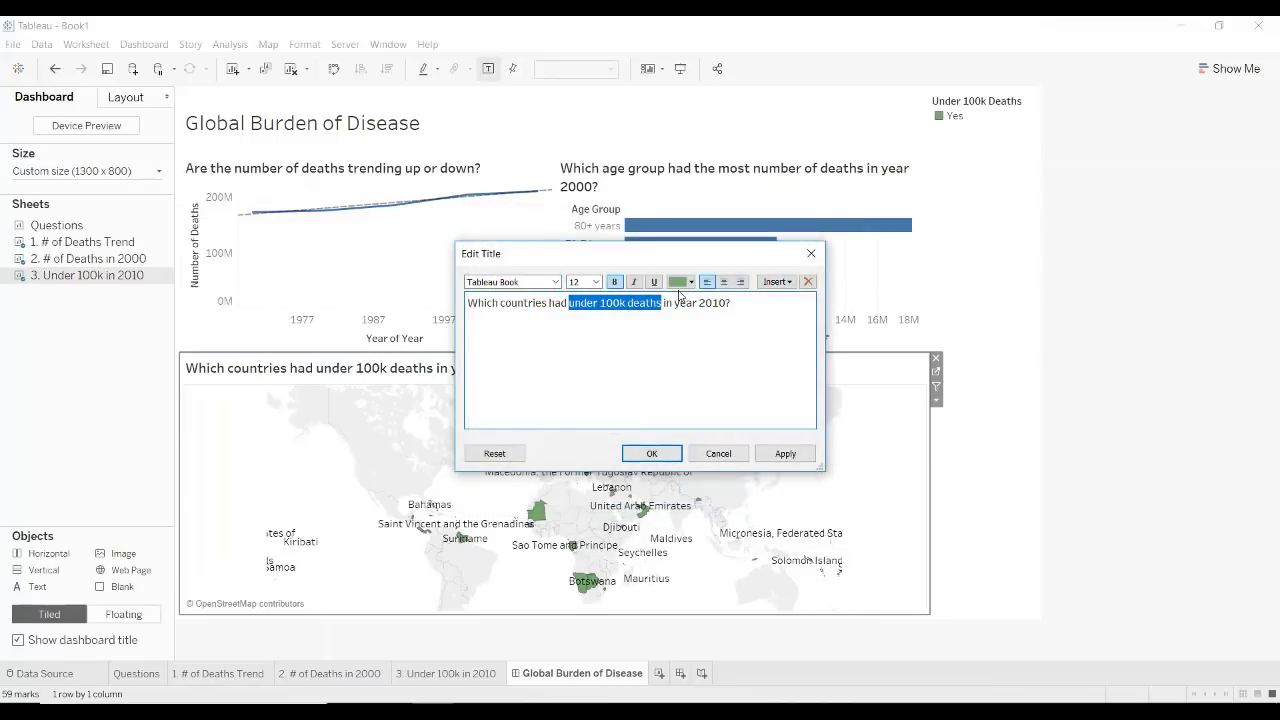
{"action": "left_click", "coordinate": [644, 449]}
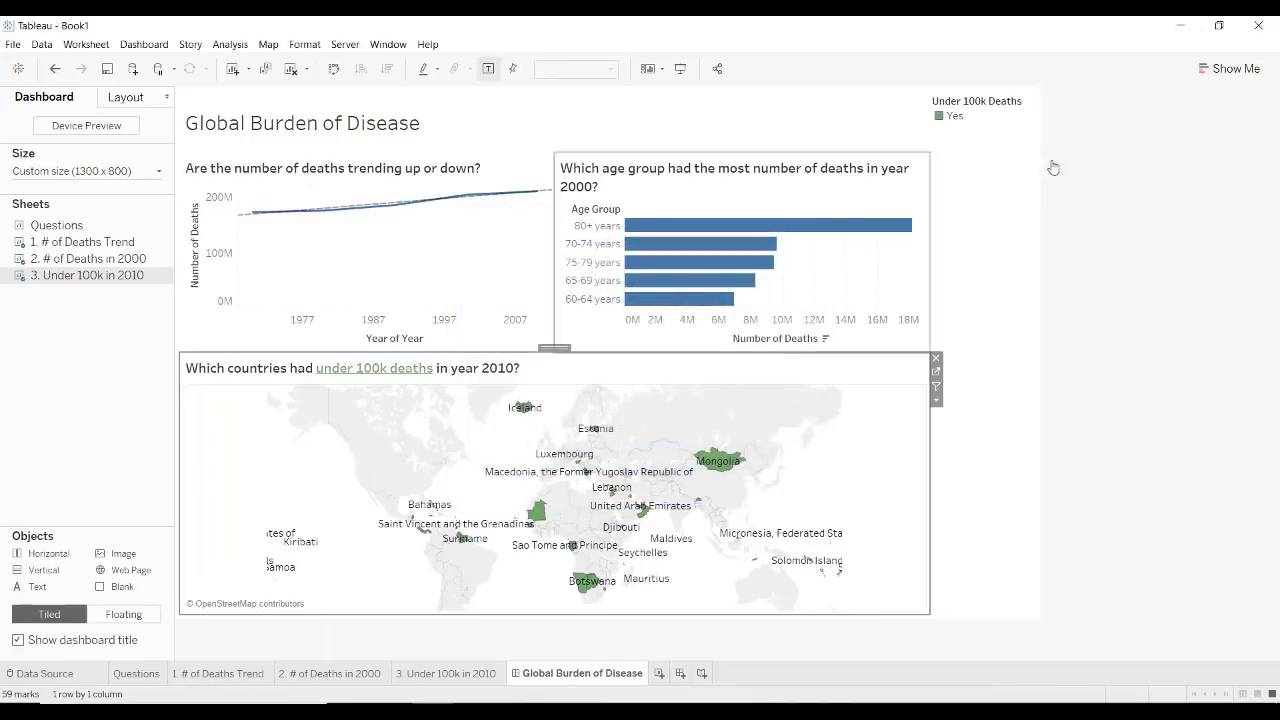
Remove the Under 100k Deaths colour legend from the dashboard.
{"action": "left_click", "coordinate": [1018, 113]}
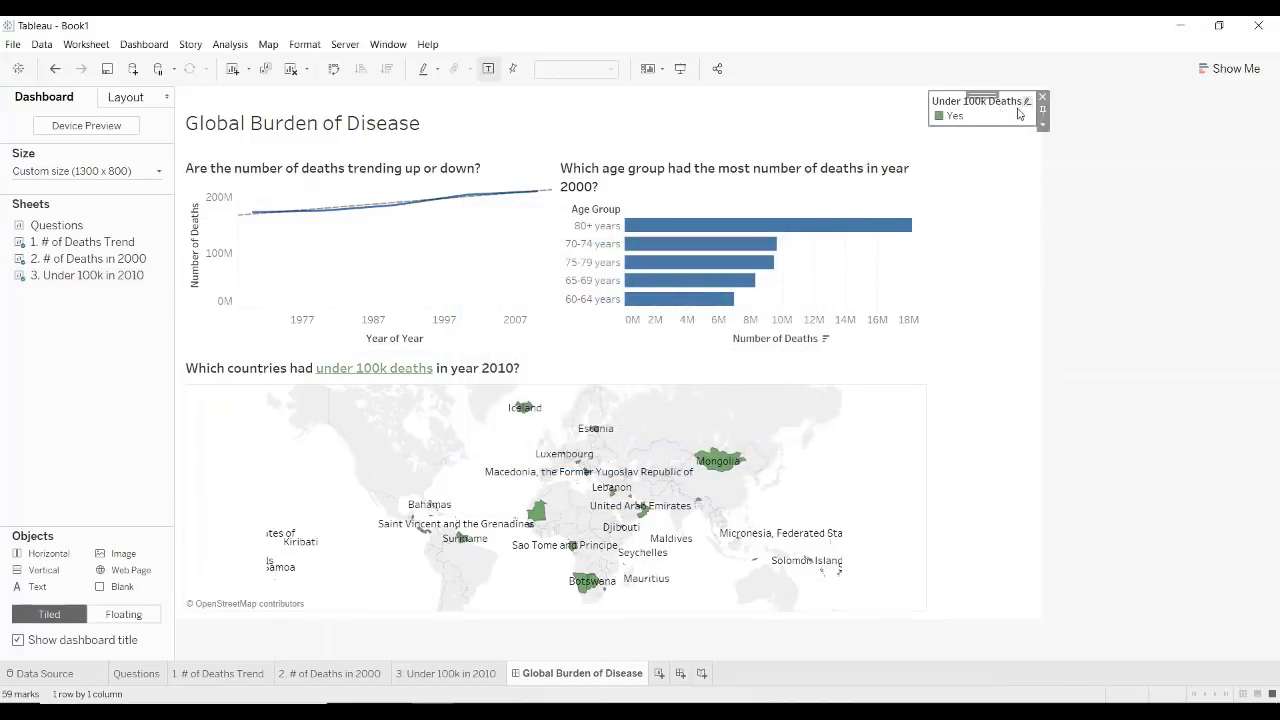
{"action": "left_click", "coordinate": [1042, 97]}
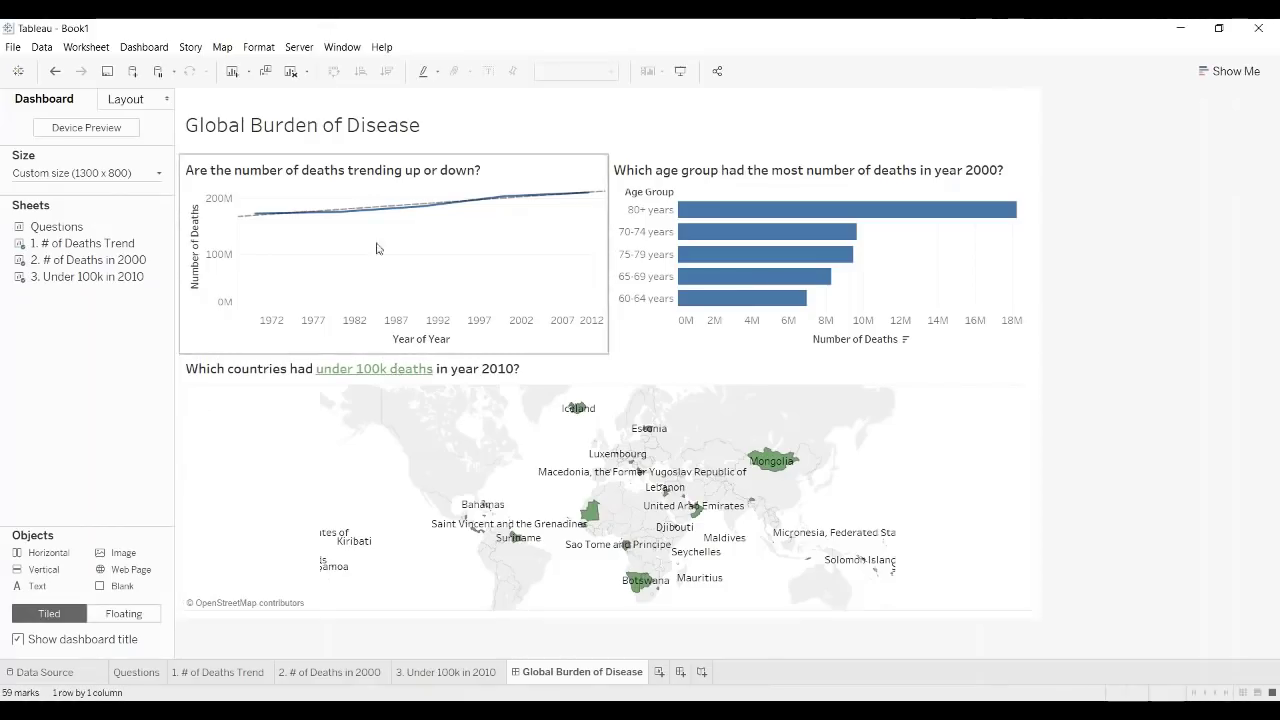
Delete the Questions worksheet and hide the three chart worksheets used in the dashboard.
{"action": "left_click", "coordinate": [445, 675]}
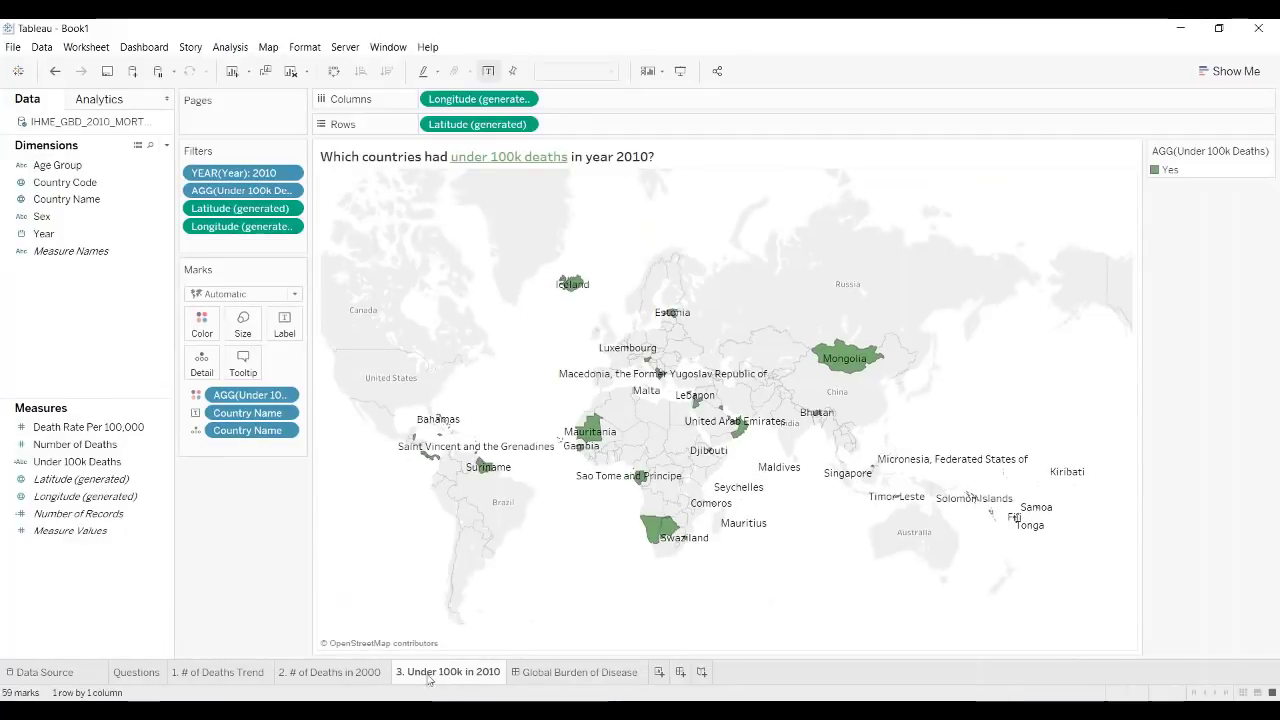
{"action": "right_click", "coordinate": [150, 672]}
{"action": "left_click", "coordinate": [238, 545]}
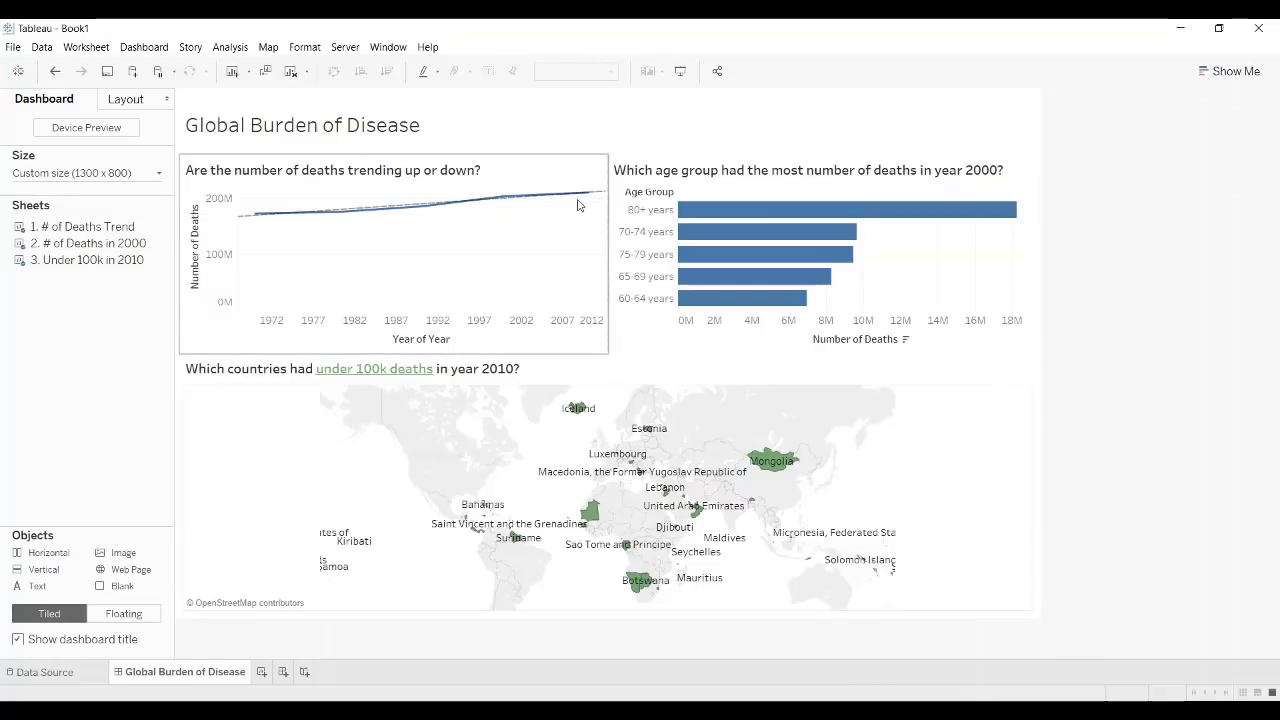
Colour the line in the # of Deaths Trend worksheet black and return to the dashboard.
{"action": "left_click", "coordinate": [548, 181]}
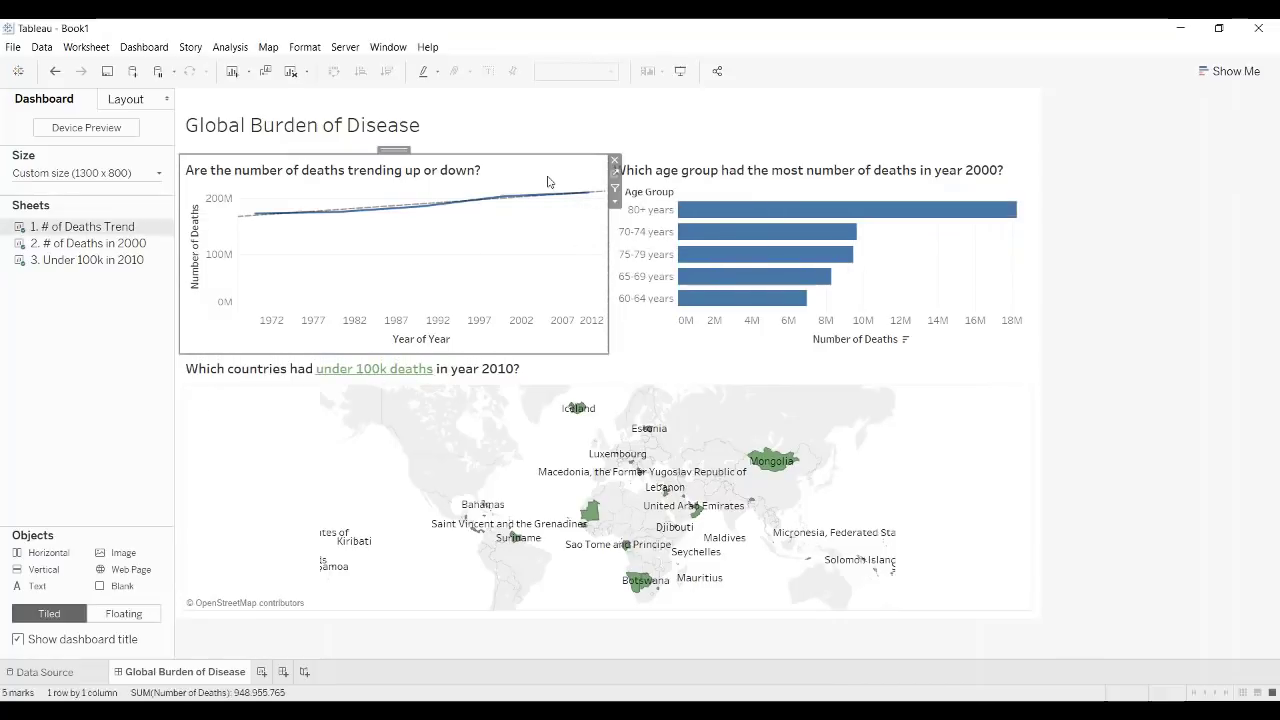
{"action": "left_click", "coordinate": [615, 172]}
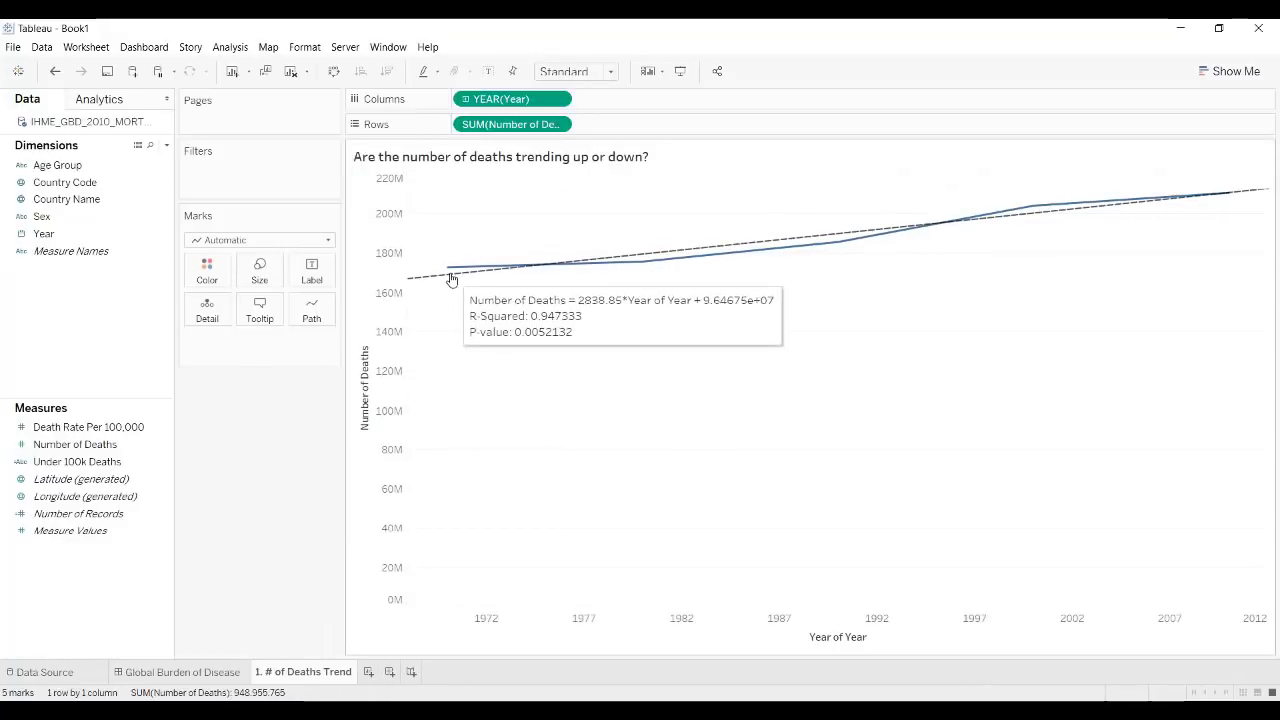
{"action": "left_click", "coordinate": [207, 270]}
{"action": "left_click", "coordinate": [208, 318]}
{"action": "left_click", "coordinate": [227, 676]}
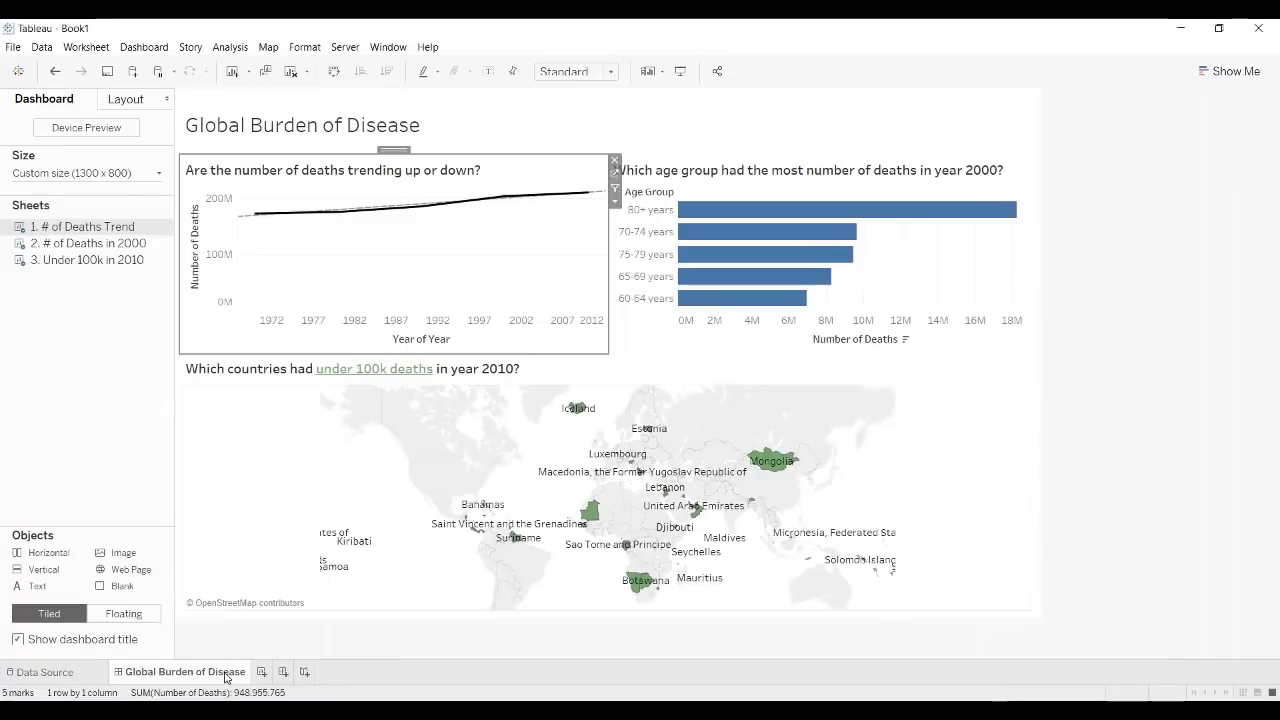
Colour the bars in the # of Deaths in 2000 worksheet light grey with a dark grey border and return to the dashboard.
{"action": "left_click", "coordinate": [928, 284]}
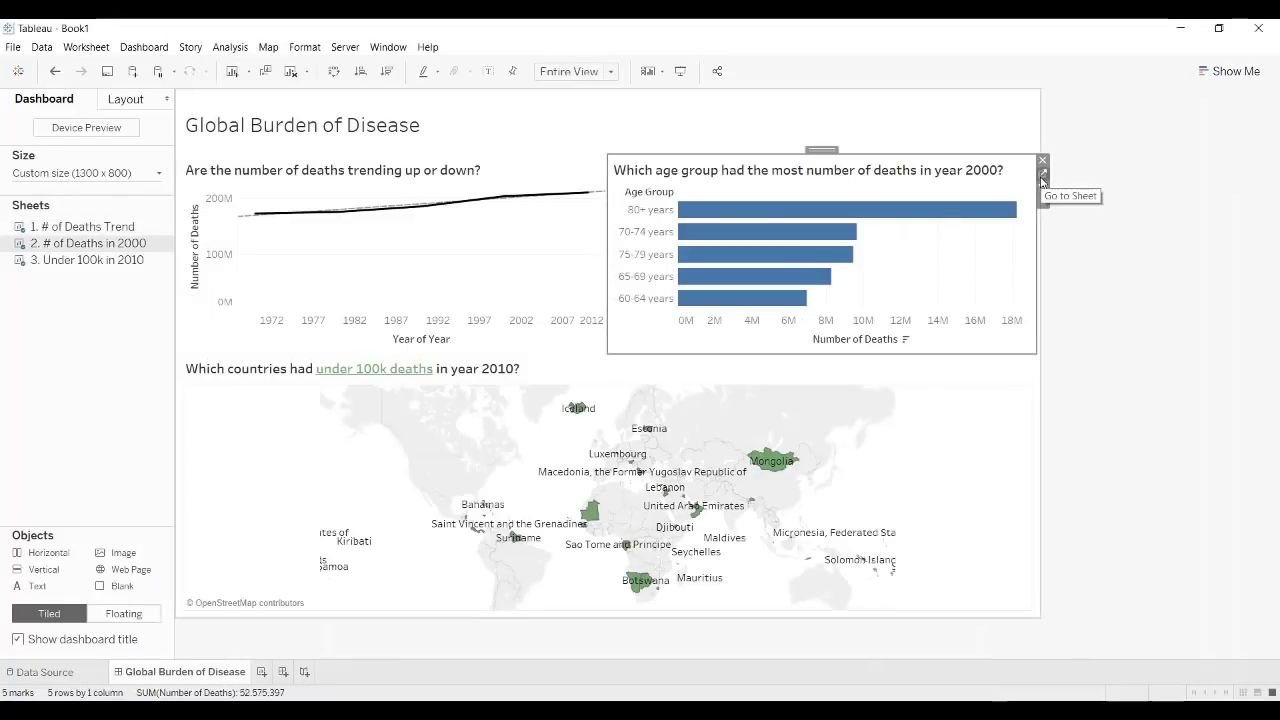
{"action": "left_click", "coordinate": [1042, 174]}
{"action": "left_click", "coordinate": [203, 290]}
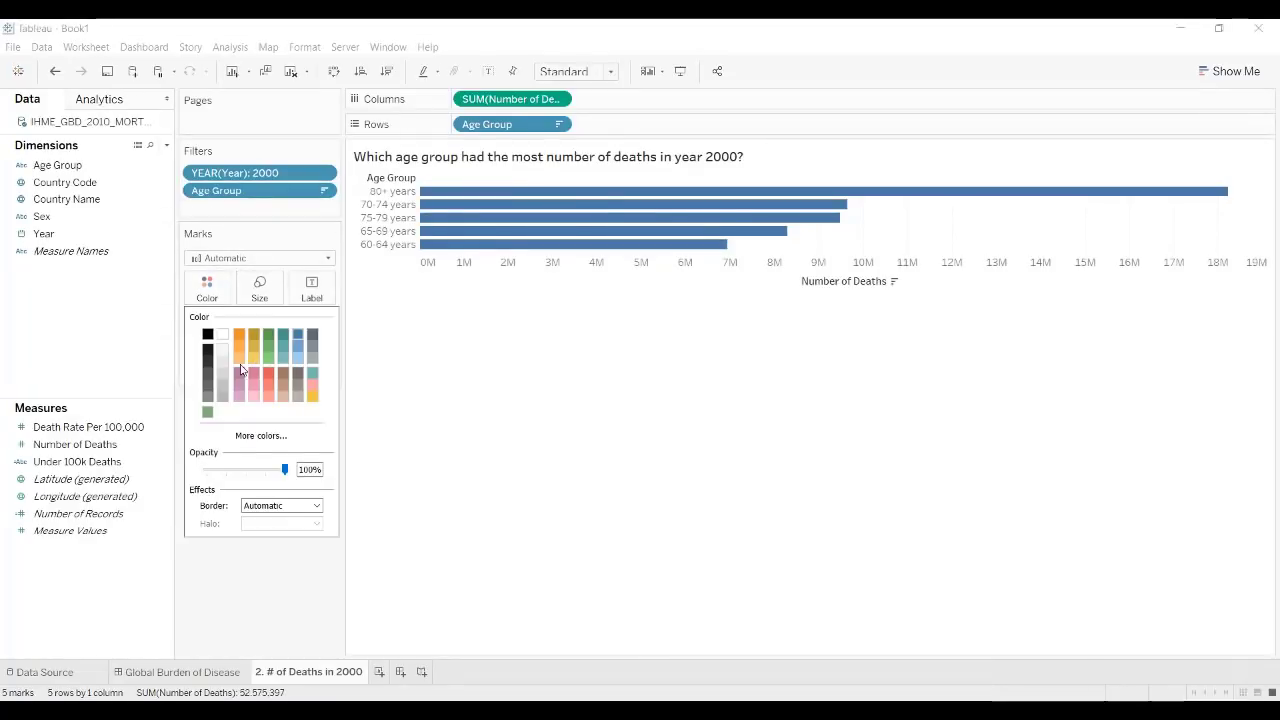
{"action": "left_click", "coordinate": [224, 388]}
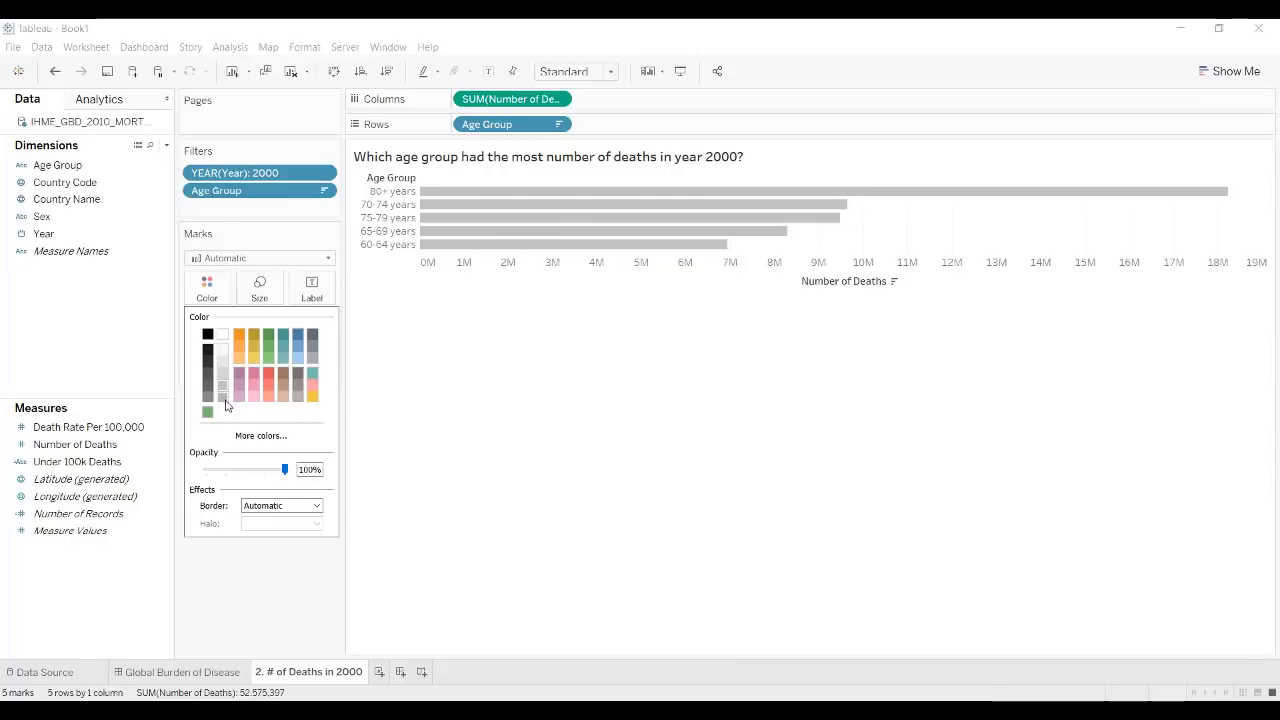
{"action": "left_click", "coordinate": [268, 505]}
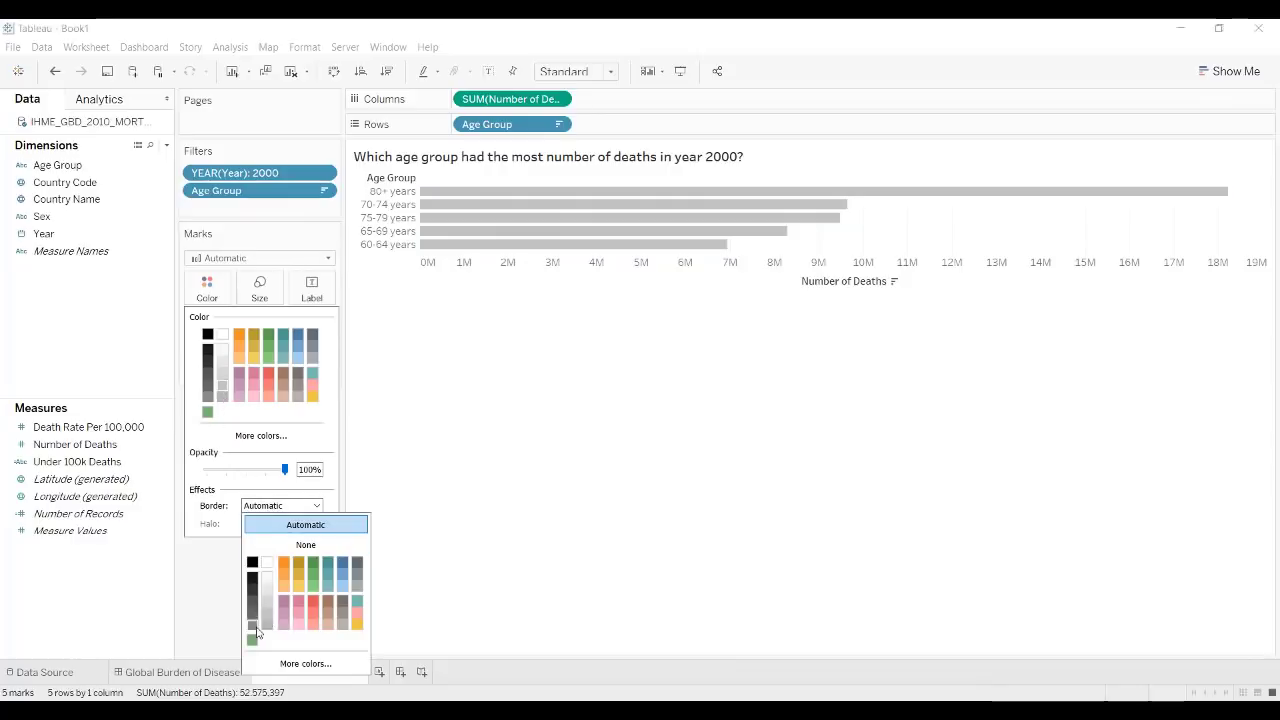
{"action": "left_click", "coordinate": [252, 627]}
{"action": "left_click", "coordinate": [531, 583]}
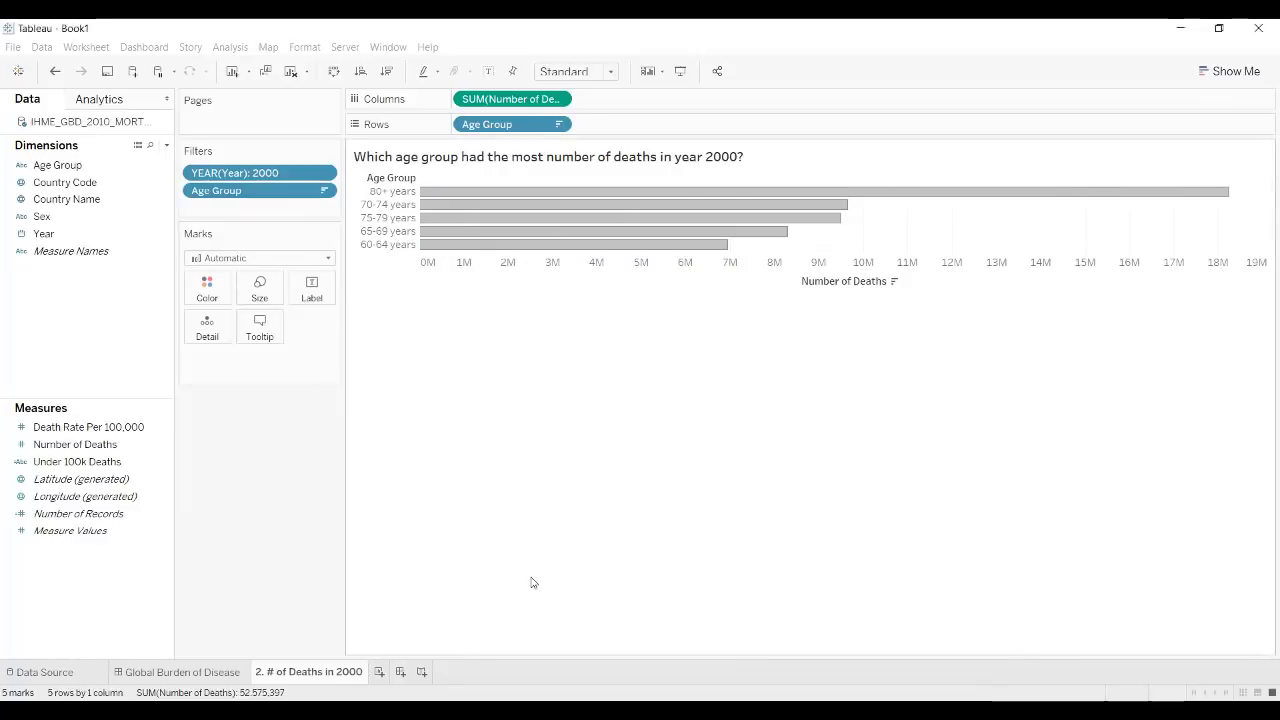
{"action": "left_click", "coordinate": [208, 672]}
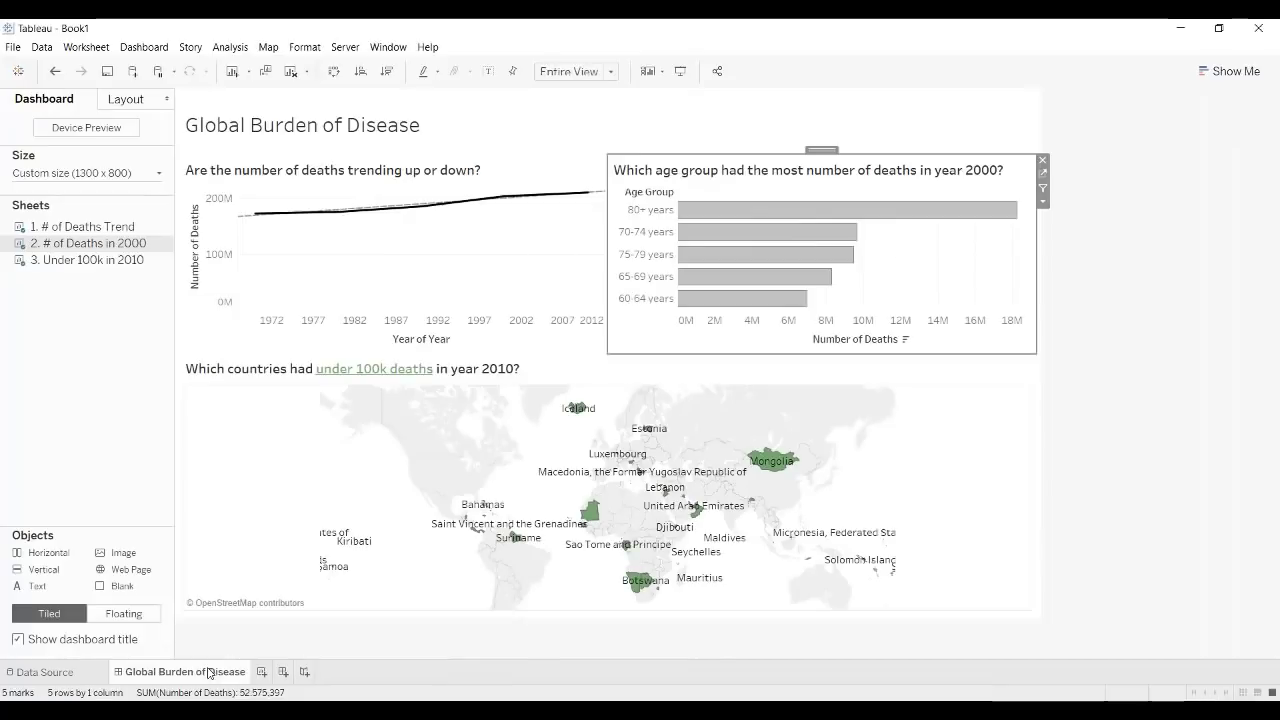
{"action": "left_click", "coordinate": [1135, 371]}
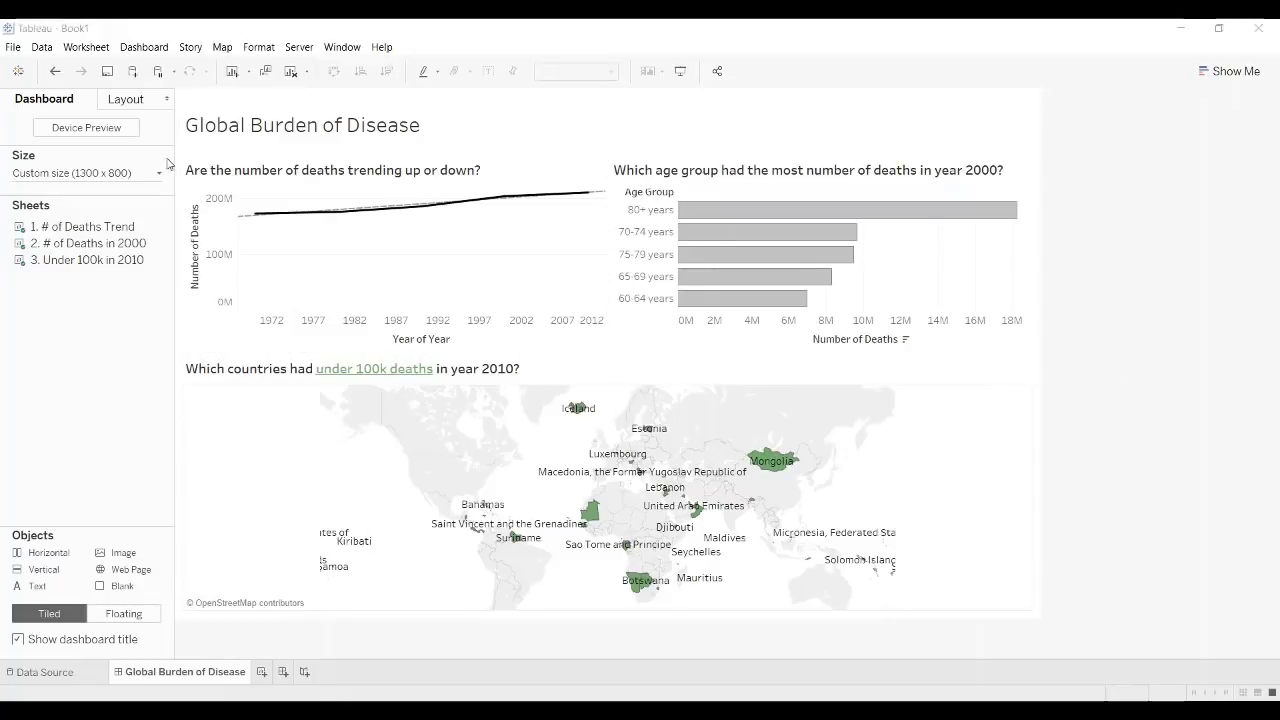
Save the workbook as "Global Burden of Disease" in the Tableau Packaged Workbook (*.twbx) format.
{"action": "key", "text": "ctrl+s"}
{"action": "type", "text": "Global Burden"}
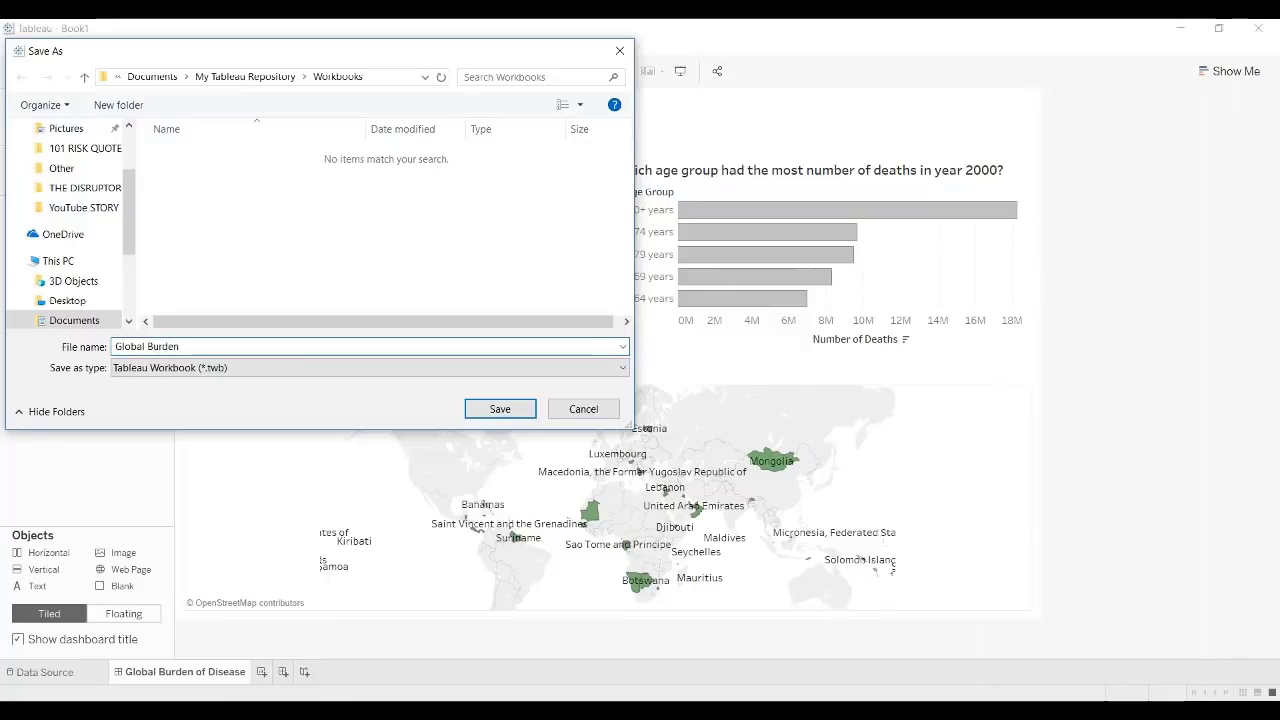
{"action": "type", "text": " of Disease"}
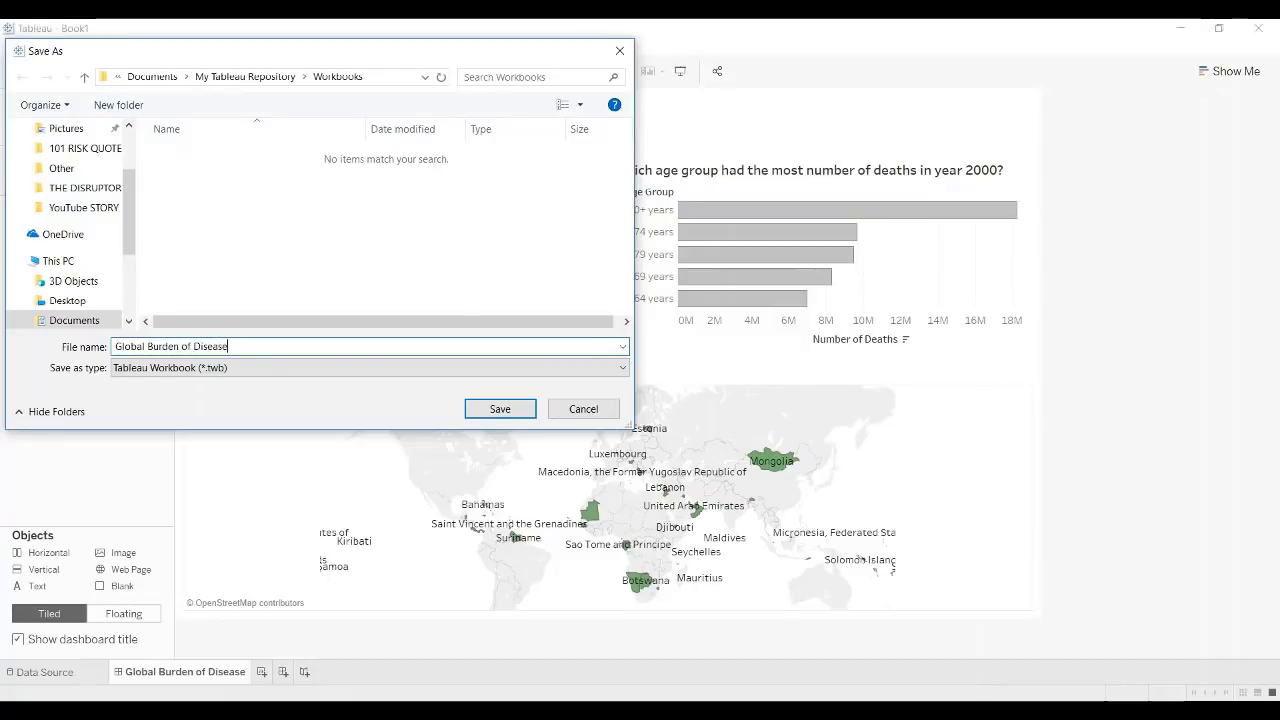
{"action": "left_click", "coordinate": [290, 368]}
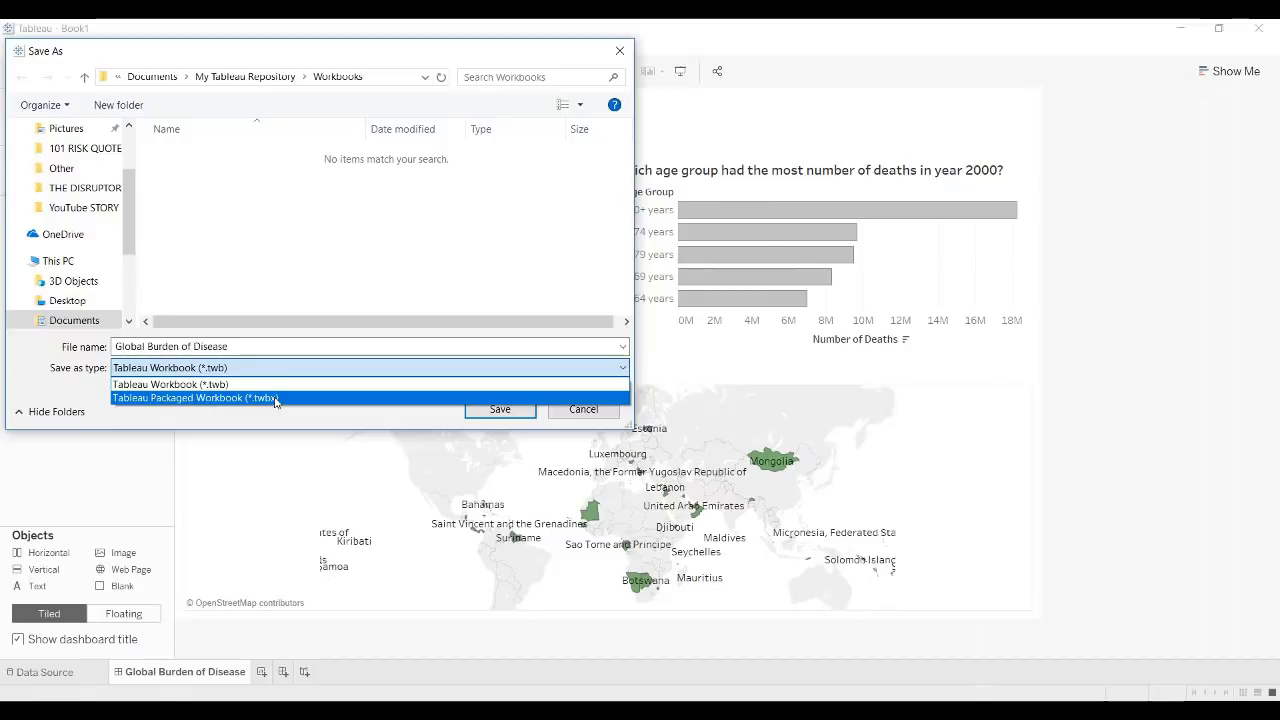
{"action": "left_click", "coordinate": [275, 399]}
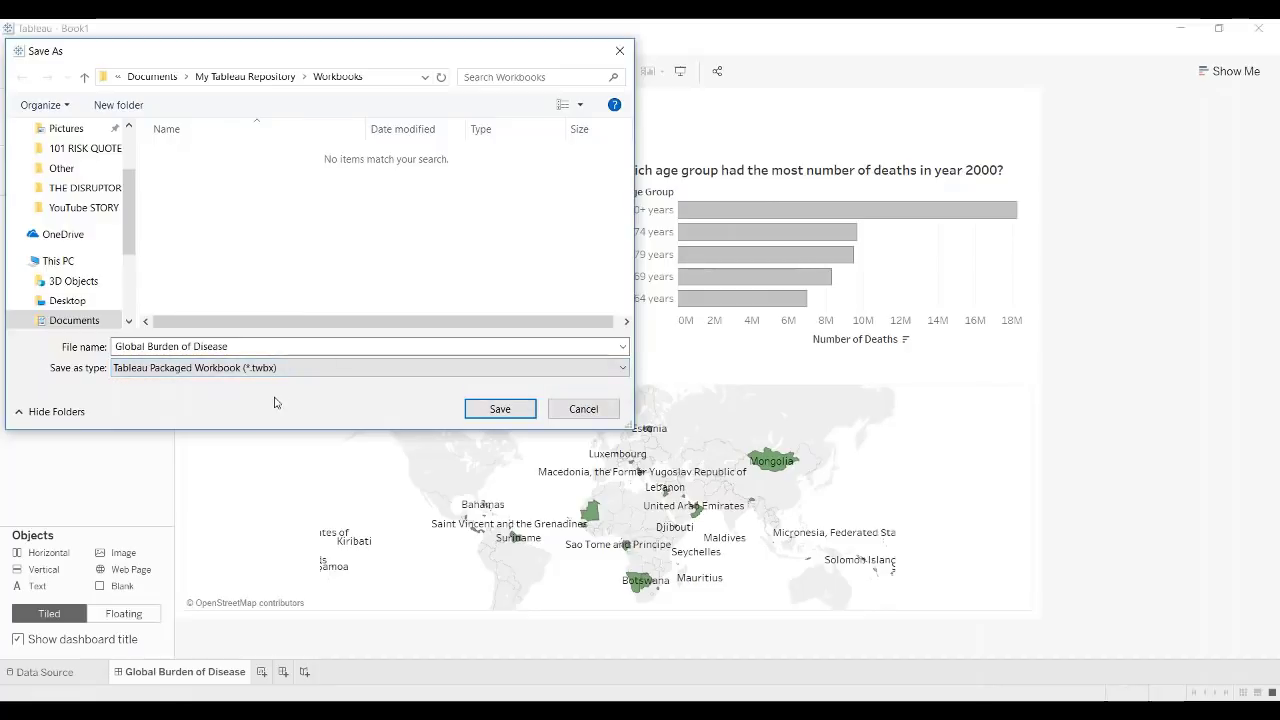